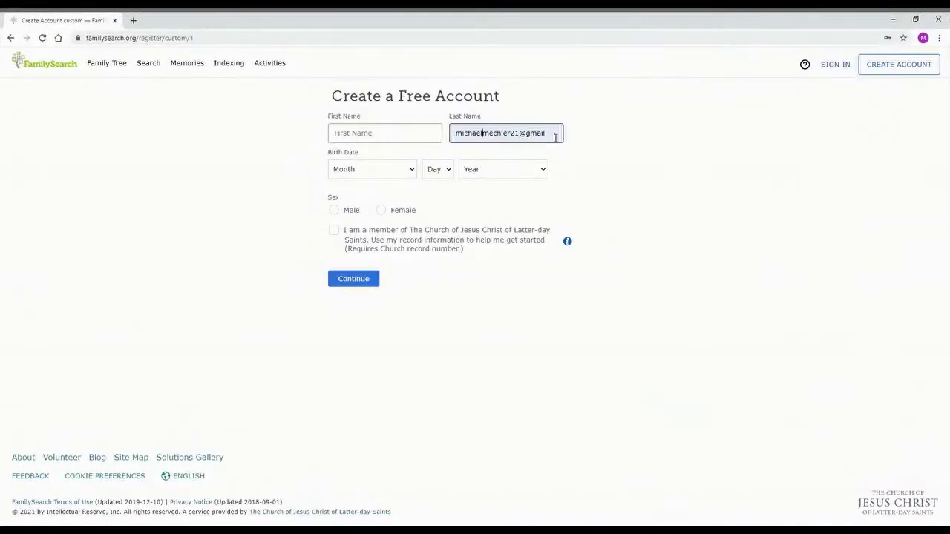
- Clear the prefilled text from the Last Name field of the account registration form
{"action": "left_click_drag", "start_coordinate": [556, 136], "coordinate": [426, 123]}
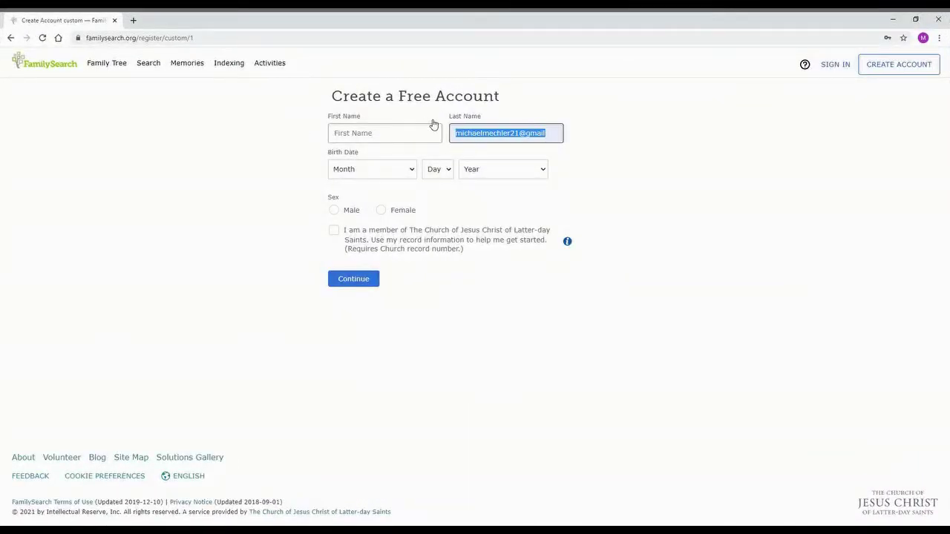
{"action": "type", "text": "bm"}
{"action": "left_click_drag", "start_coordinate": [498, 140], "coordinate": [408, 142]}
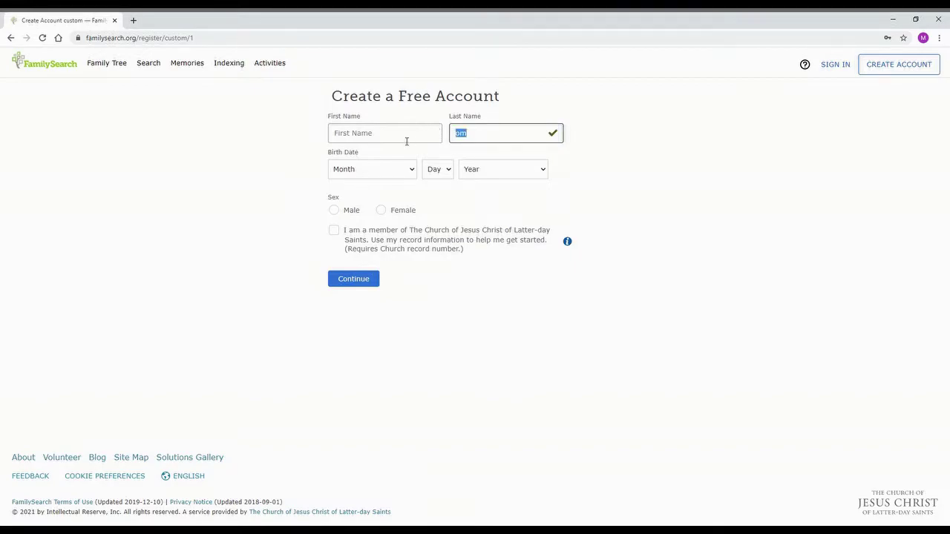
{"action": "key", "text": "BackSpace"}
{"action": "left_click", "coordinate": [352, 141]}
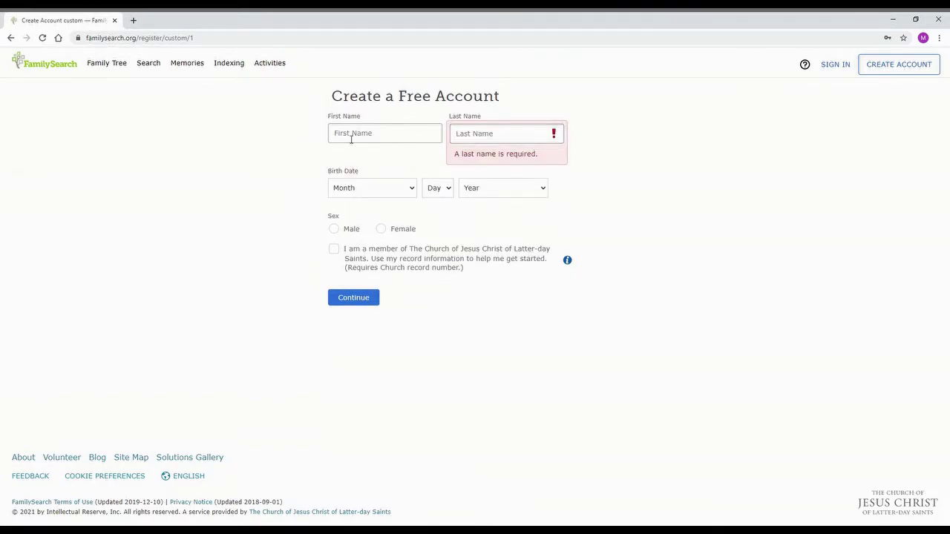
{"action": "left_click", "coordinate": [470, 133]}
{"action": "left_click", "coordinate": [632, 133]}
- Enter the new account holder's first and last name in the registration form
{"action": "left_click", "coordinate": [380, 140]}
{"action": "type", "text": "Fra"}
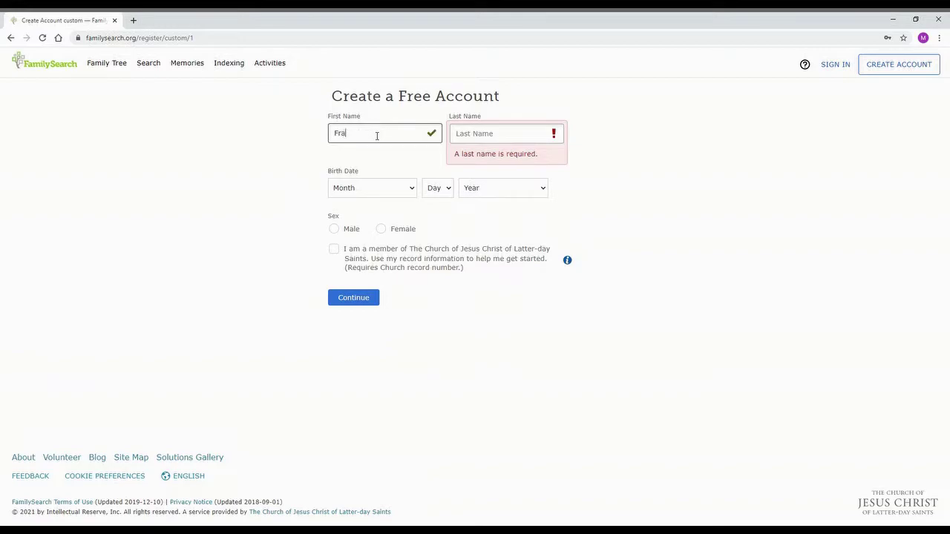
{"action": "type", "text": "nz"}
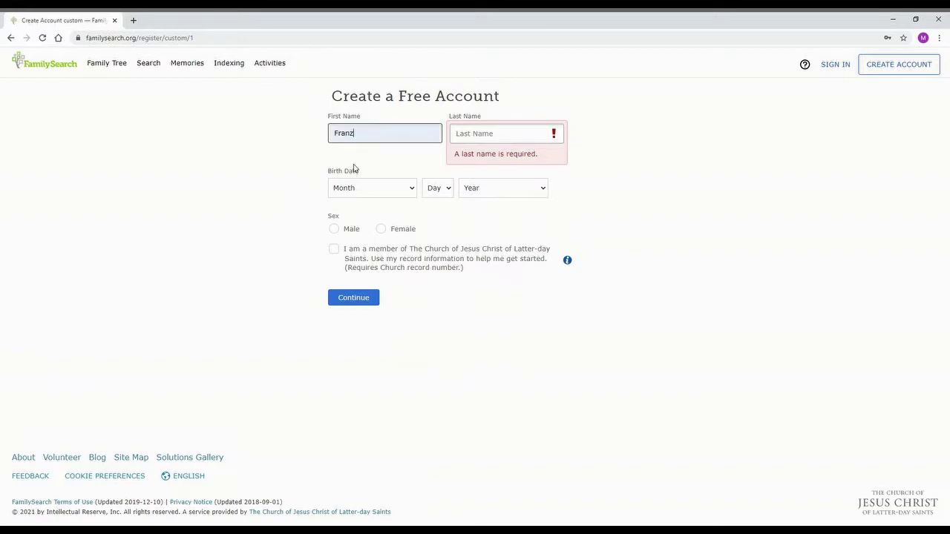
{"action": "left_click", "coordinate": [490, 136]}
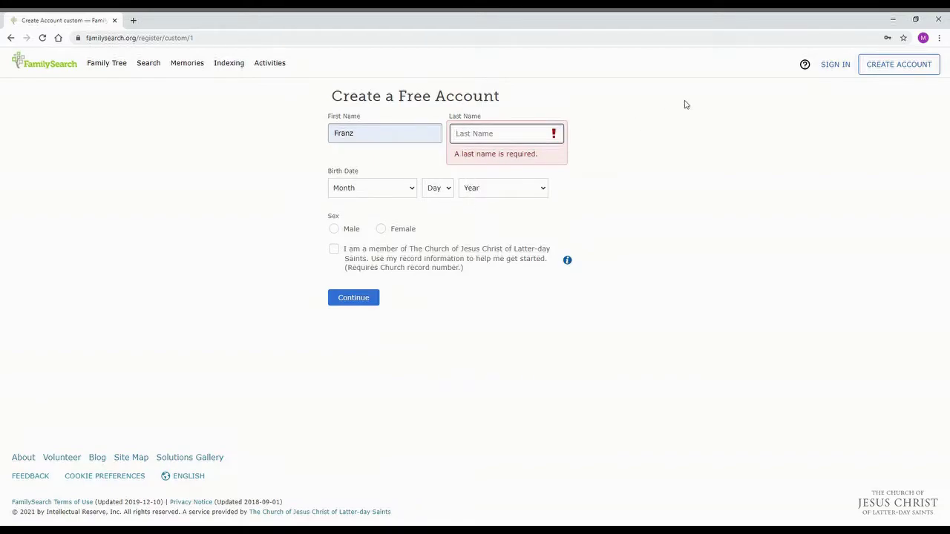
{"action": "type", "text": "GU"}
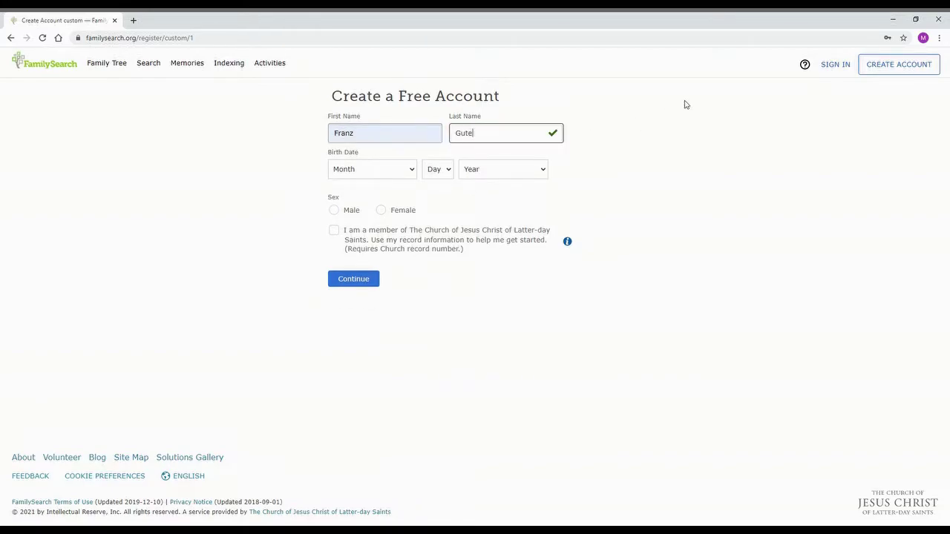
{"action": "type", "text": "tenabvend"}
{"action": "left_click", "coordinate": [594, 109]}
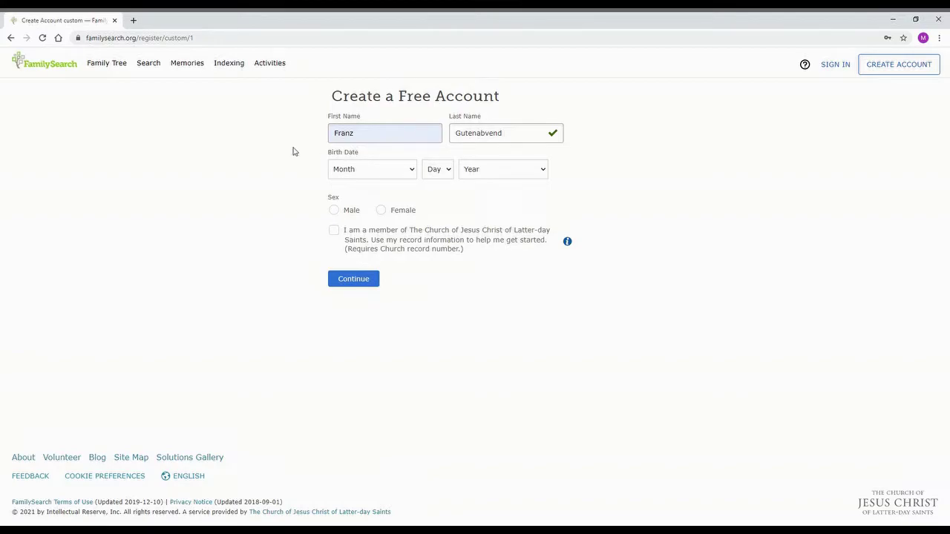
- Check the month, day and year choices for the birth date
{"action": "left_click", "coordinate": [337, 175]}
{"action": "left_click", "coordinate": [437, 177]}
{"action": "left_click", "coordinate": [525, 172]}
- Leave the registration form and sign in to the existing account with the prefilled username and password
{"action": "left_click", "coordinate": [98, 66]}
{"action": "left_click", "coordinate": [835, 65]}
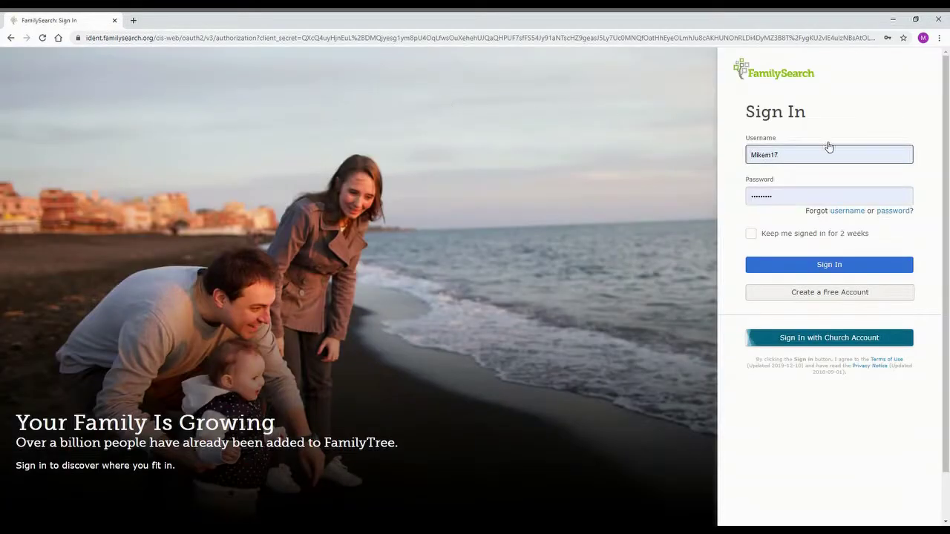
{"action": "left_click", "coordinate": [825, 156]}
{"action": "left_click", "coordinate": [808, 208]}
{"action": "left_click", "coordinate": [822, 274]}
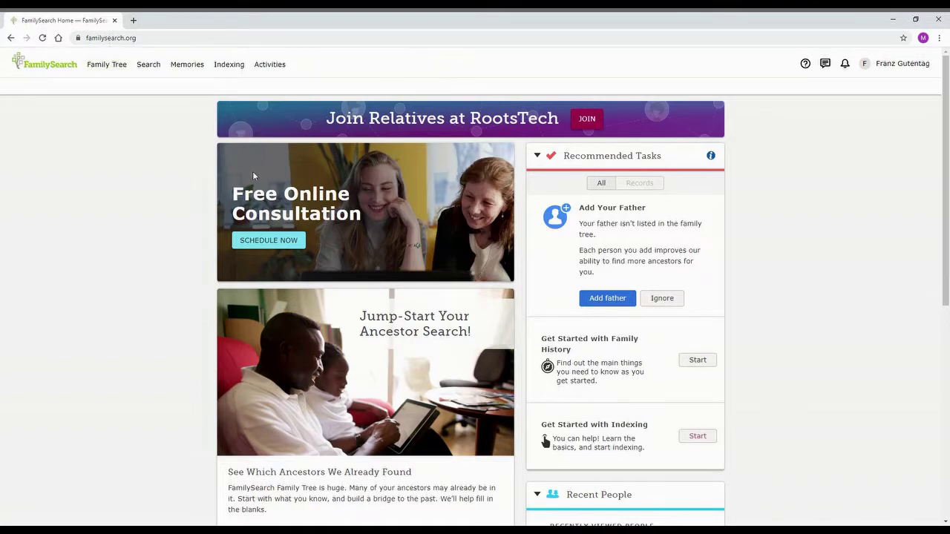
- Look over the home page's Recommended Tasks, Recent People and ancestor search suggestions
{"action": "scroll", "coordinate": [258, 212], "scroll_direction": "down", "scroll_amount": 3}
{"action": "scroll", "coordinate": [257, 212], "scroll_direction": "up", "scroll_amount": 3}
{"action": "left_click_drag", "start_coordinate": [578, 206], "coordinate": [637, 223]}
{"action": "left_click", "coordinate": [678, 228]}
{"action": "scroll", "coordinate": [177, 418], "scroll_direction": "down", "scroll_amount": 2}
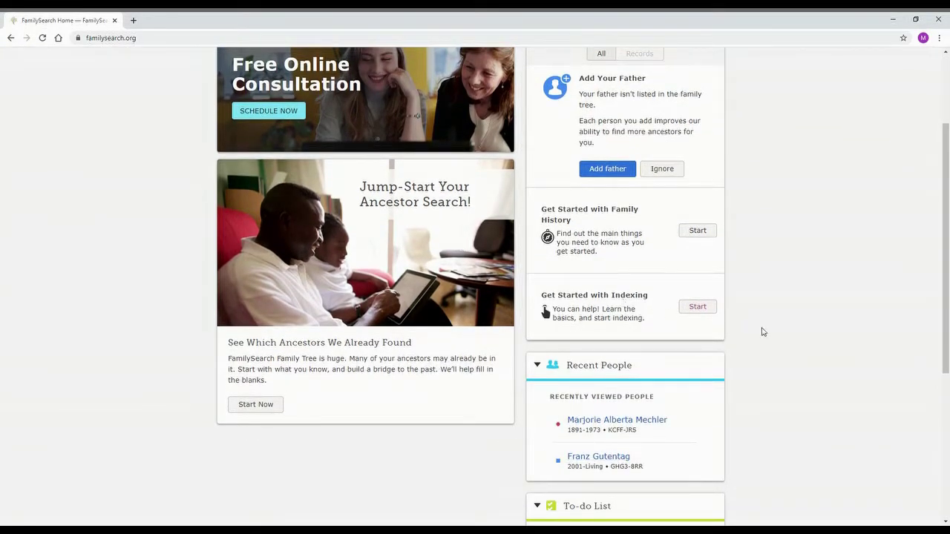
{"action": "scroll", "coordinate": [781, 304], "scroll_direction": "up", "scroll_amount": 2}
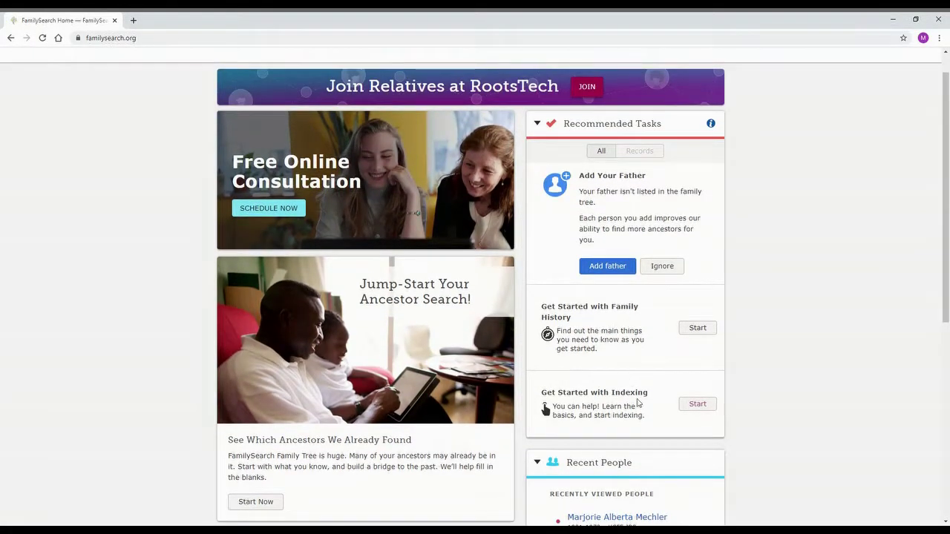
{"action": "scroll", "coordinate": [288, 327], "scroll_direction": "up", "scroll_amount": 1}
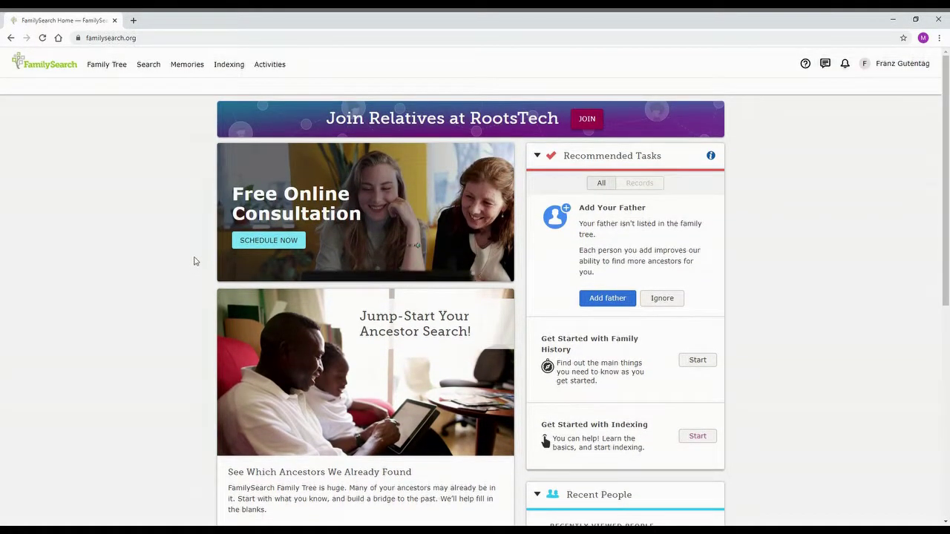
- Open the Family Tree overview page and skim its introduction
{"action": "left_click", "coordinate": [116, 66]}
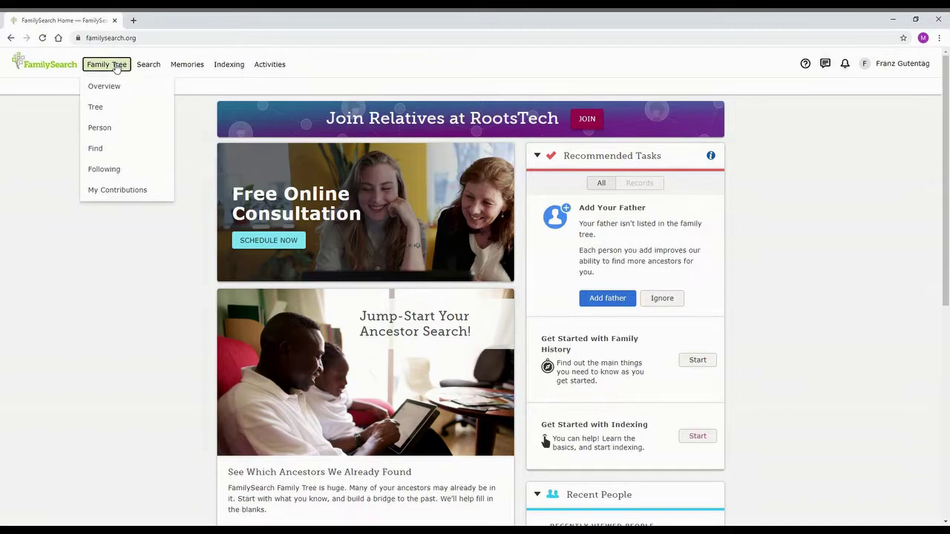
{"action": "left_click", "coordinate": [112, 86]}
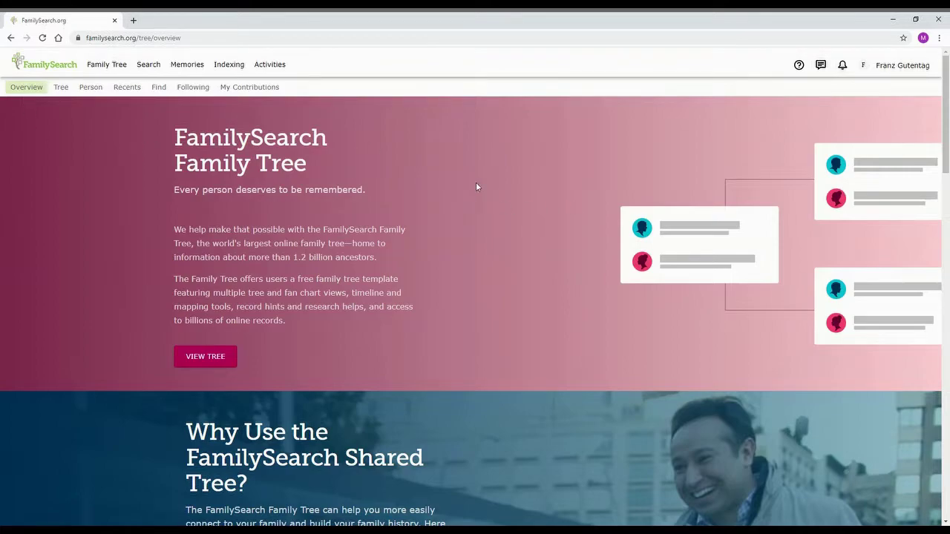
{"action": "scroll", "coordinate": [446, 170], "scroll_direction": "down", "scroll_amount": 2}
{"action": "middle_click", "coordinate": [492, 140]}
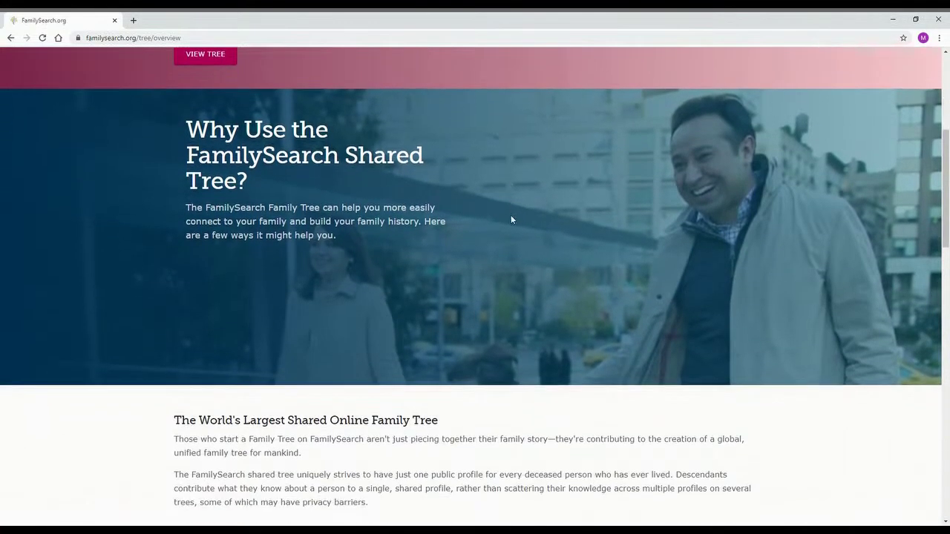
{"action": "scroll", "coordinate": [451, 251], "scroll_direction": "up", "scroll_amount": 3}
- View the family tree in landscape layout, zoomed out so the child, spouse and parent slots all fit
{"action": "left_click", "coordinate": [223, 301]}
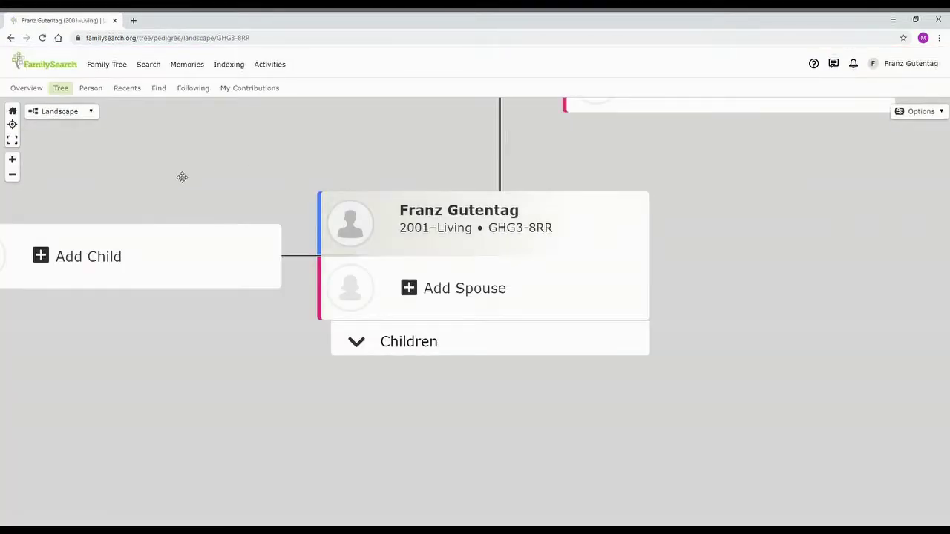
{"action": "scroll", "coordinate": [638, 268], "scroll_direction": "down", "scroll_amount": 1}
{"action": "scroll", "coordinate": [299, 199], "scroll_direction": "up", "scroll_amount": 7}
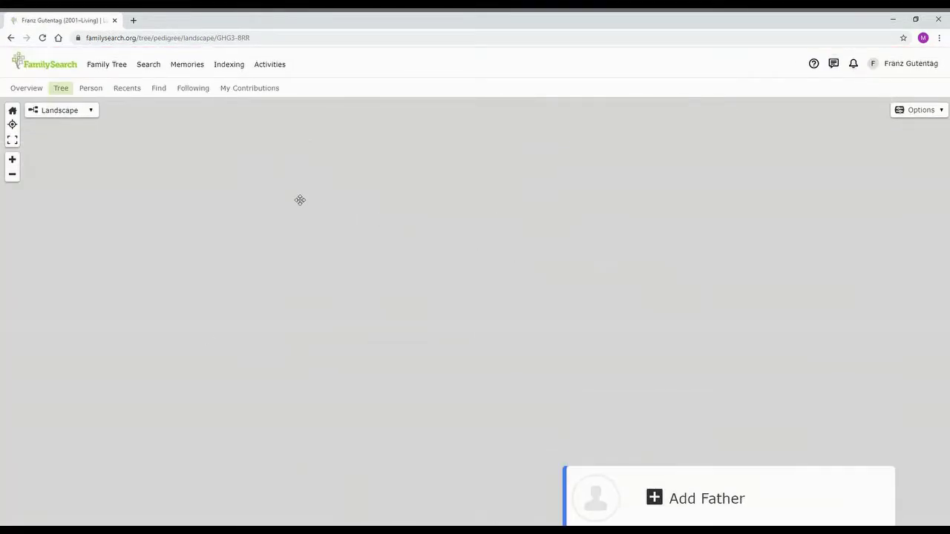
{"action": "scroll", "coordinate": [542, 287], "scroll_direction": "down", "scroll_amount": 5}
{"action": "scroll", "coordinate": [649, 280], "scroll_direction": "up", "scroll_amount": 3}
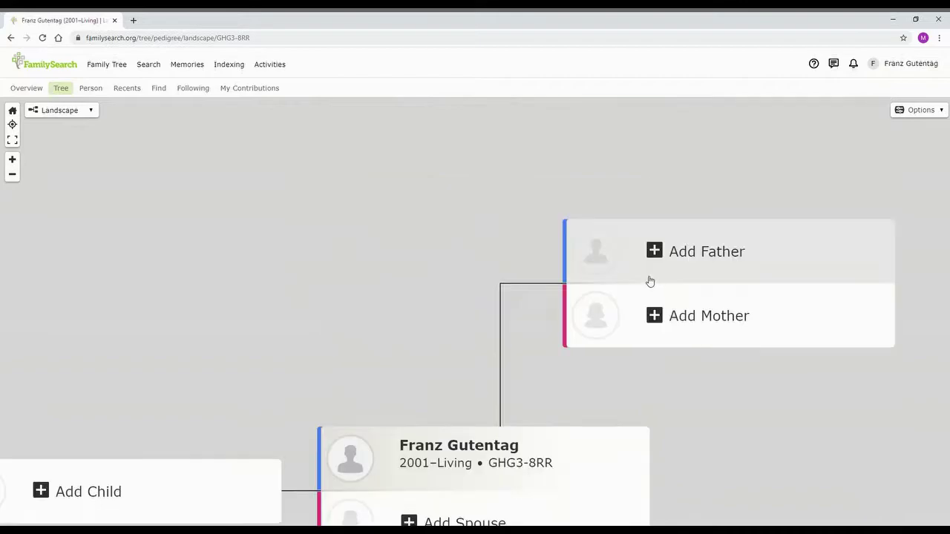
{"action": "left_click", "coordinate": [12, 174]}
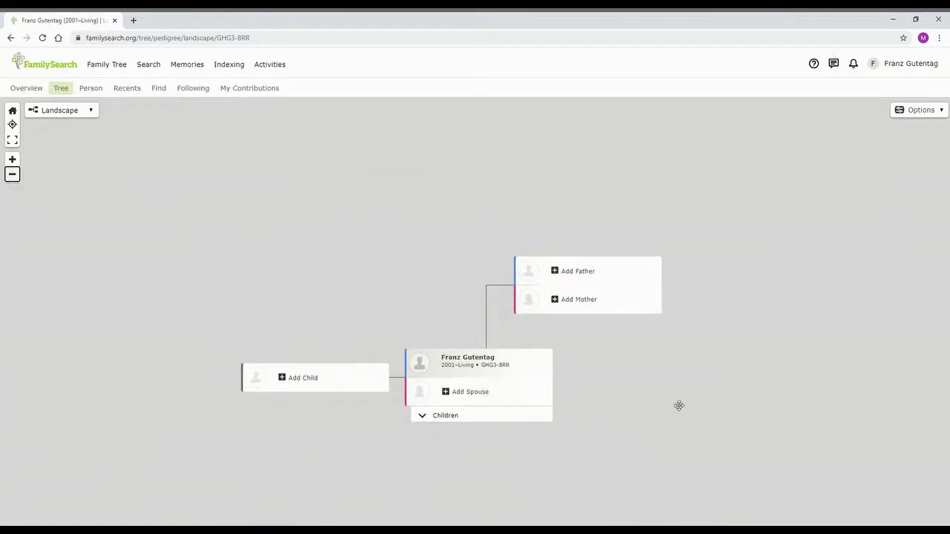
- Return to the Family Tree overview and read the section on the world's largest shared online family tree
{"action": "left_click", "coordinate": [32, 95]}
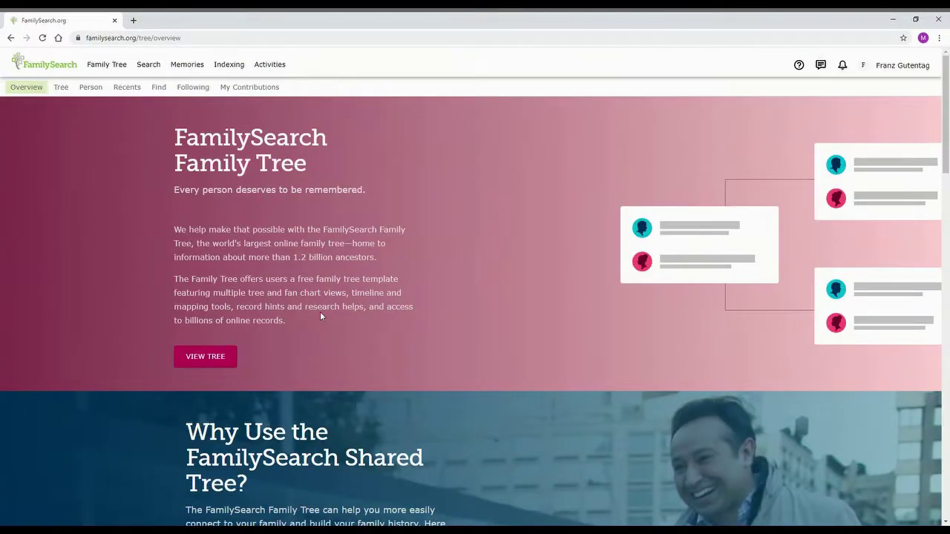
{"action": "scroll", "coordinate": [309, 319], "scroll_direction": "down", "scroll_amount": 7}
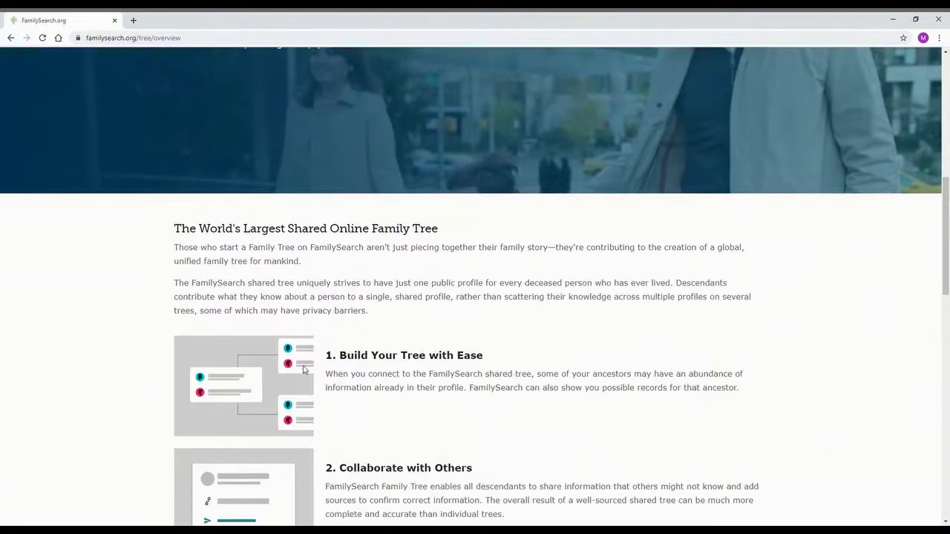
{"action": "scroll", "coordinate": [304, 318], "scroll_direction": "down", "scroll_amount": 3}
{"action": "scroll", "coordinate": [136, 190], "scroll_direction": "up", "scroll_amount": 2}
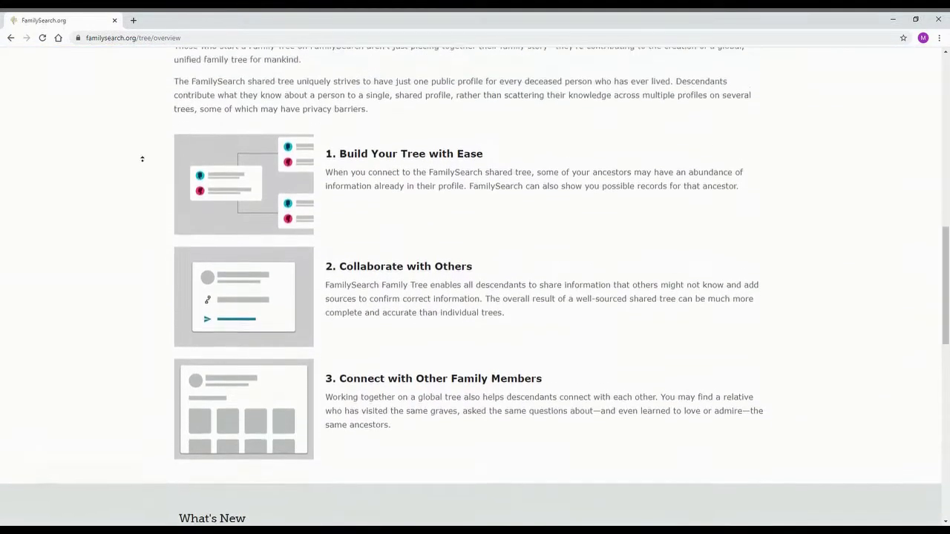
{"action": "left_click_drag", "start_coordinate": [176, 116], "coordinate": [547, 104]}
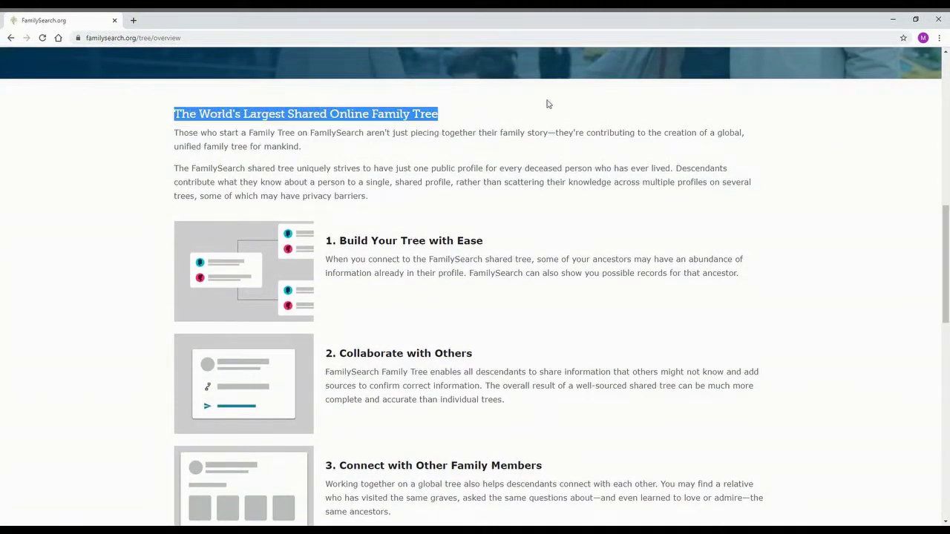
{"action": "left_click", "coordinate": [549, 106]}
{"action": "left_click_drag", "start_coordinate": [173, 133], "coordinate": [743, 395]}
{"action": "left_click", "coordinate": [850, 332]}
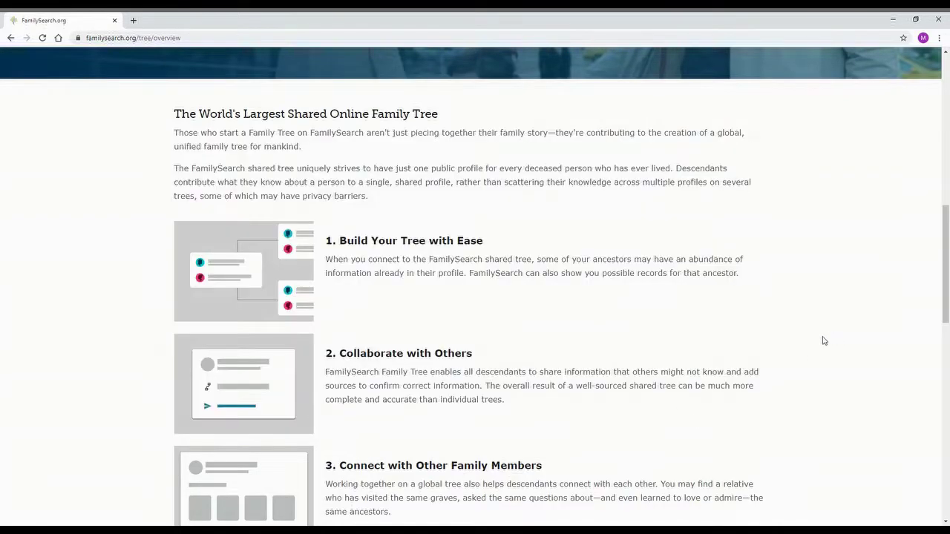
- Review the overview's points on building, collaborating and connecting, plus the What's New articles
{"action": "scroll", "coordinate": [825, 316], "scroll_direction": "down", "scroll_amount": 3}
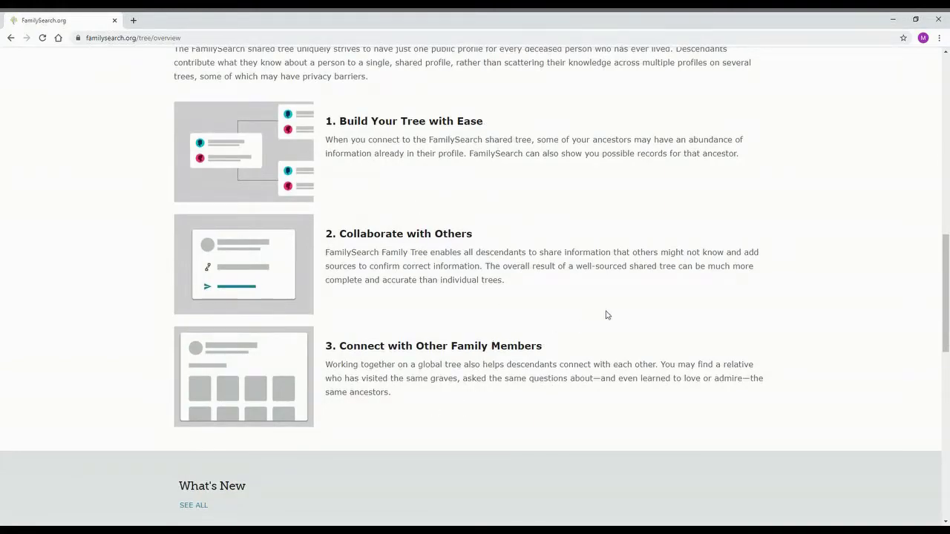
{"action": "scroll", "coordinate": [453, 227], "scroll_direction": "down", "scroll_amount": 3}
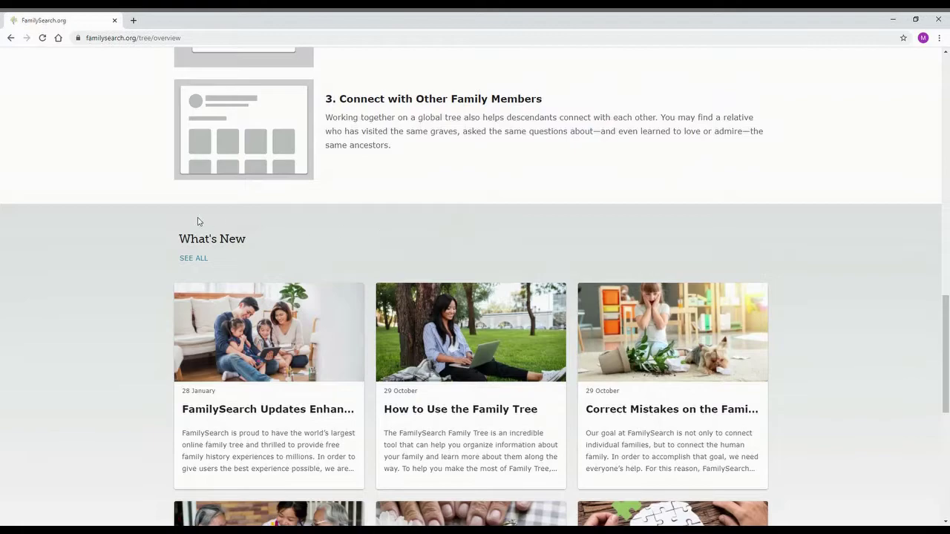
{"action": "scroll", "coordinate": [157, 260], "scroll_direction": "down", "scroll_amount": 2}
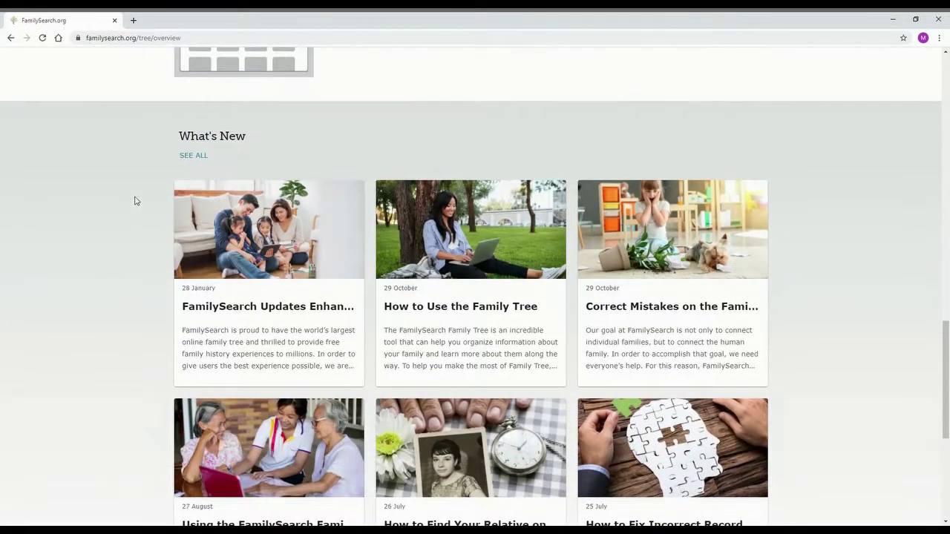
{"action": "middle_click", "coordinate": [143, 249]}
{"action": "left_click", "coordinate": [135, 245]}
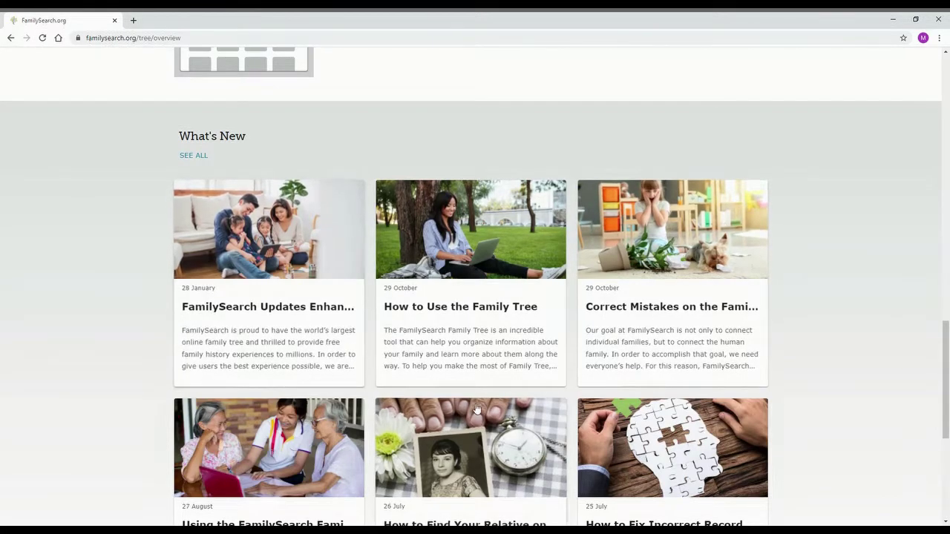
{"action": "scroll", "coordinate": [193, 369], "scroll_direction": "down", "scroll_amount": 3}
{"action": "scroll", "coordinate": [106, 270], "scroll_direction": "up", "scroll_amount": 6}
{"action": "scroll", "coordinate": [101, 207], "scroll_direction": "up", "scroll_amount": 1}
{"action": "scroll", "coordinate": [96, 204], "scroll_direction": "up", "scroll_amount": 6}
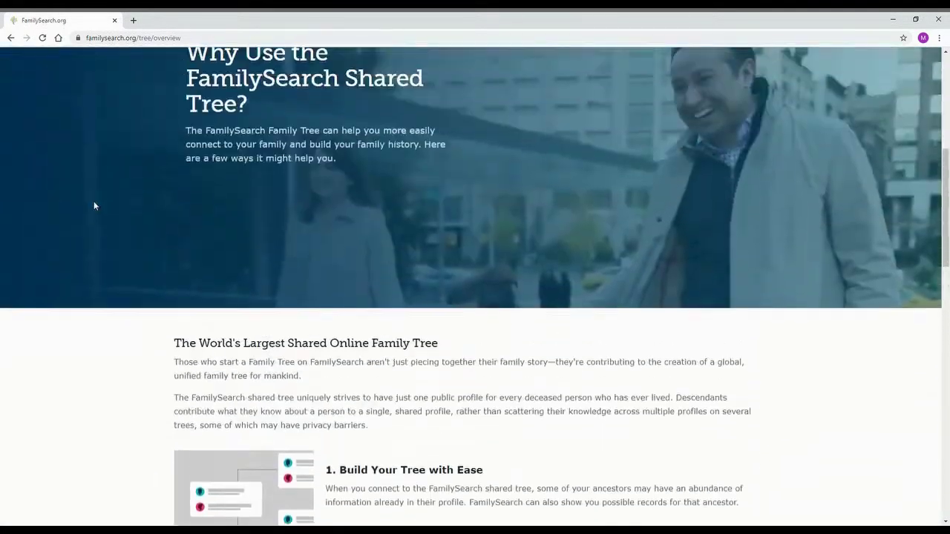
{"action": "scroll", "coordinate": [108, 185], "scroll_direction": "up", "scroll_amount": 3}
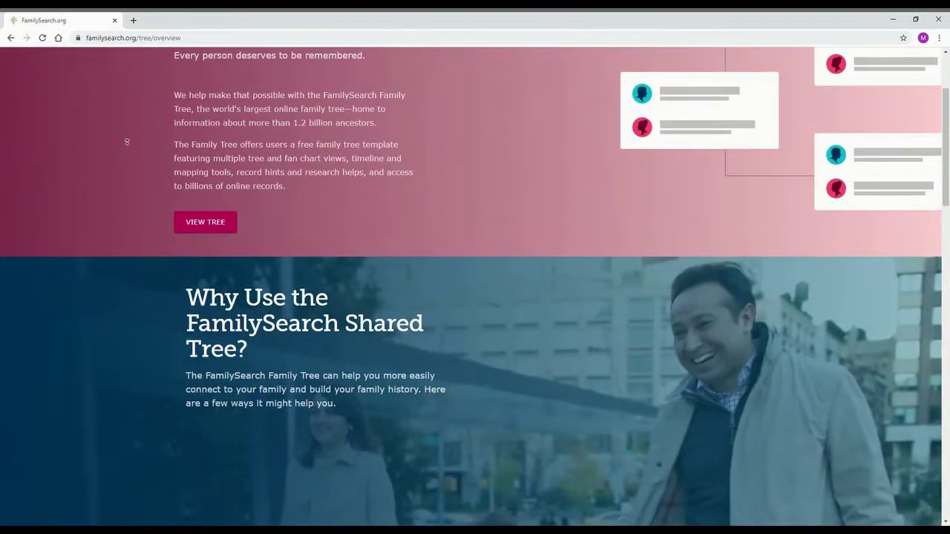
{"action": "scroll", "coordinate": [122, 145], "scroll_direction": "up", "scroll_amount": 2}
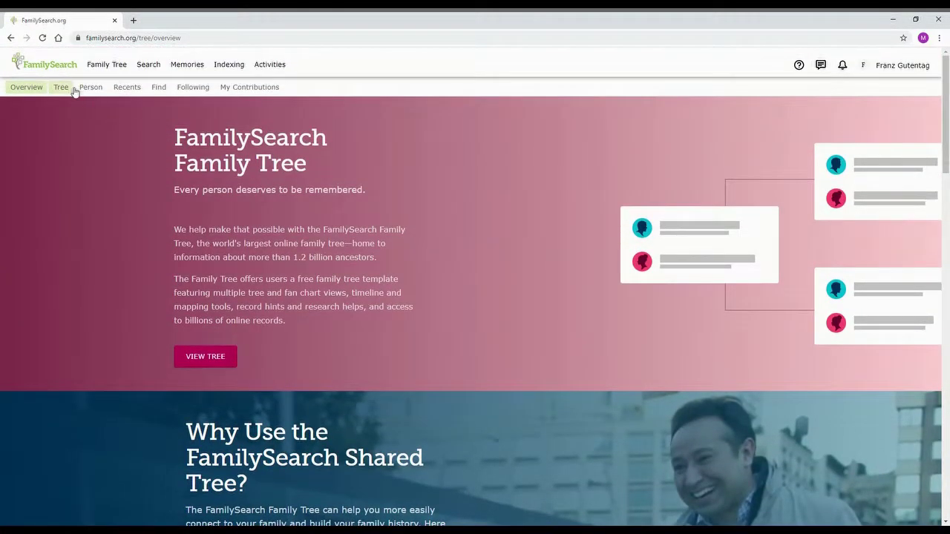
- Open the family tree and start adding a father, entering his first and last names and setting his status to Living
{"action": "left_click", "coordinate": [73, 91]}
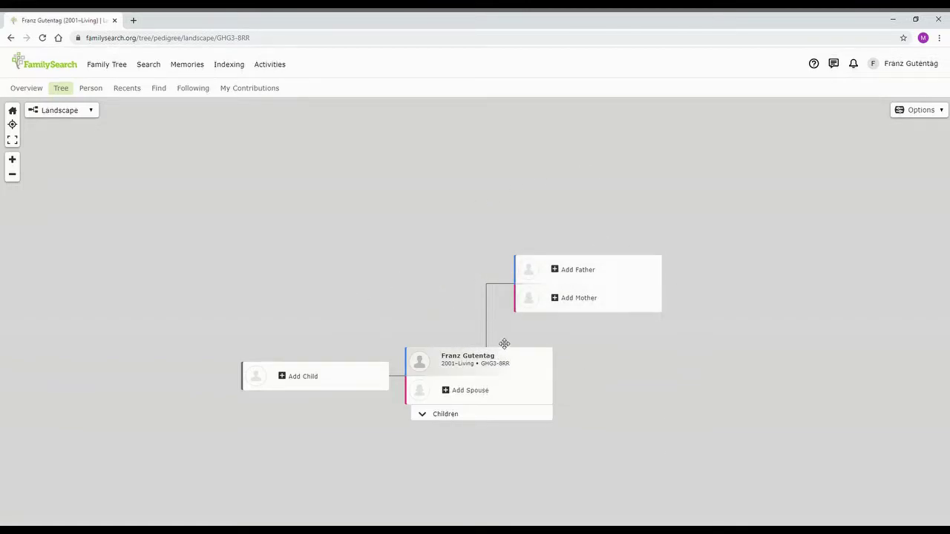
{"action": "left_click", "coordinate": [558, 271]}
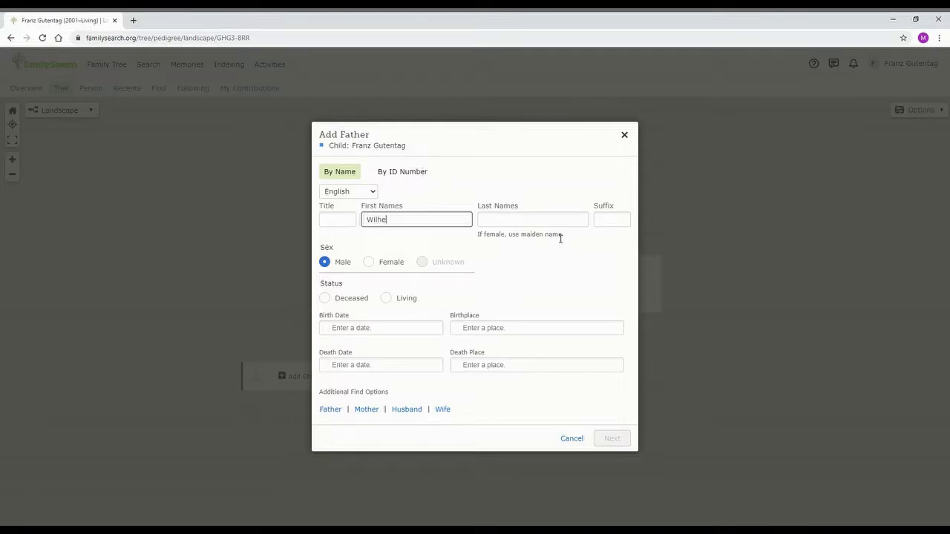
{"action": "left_click", "coordinate": [559, 216]}
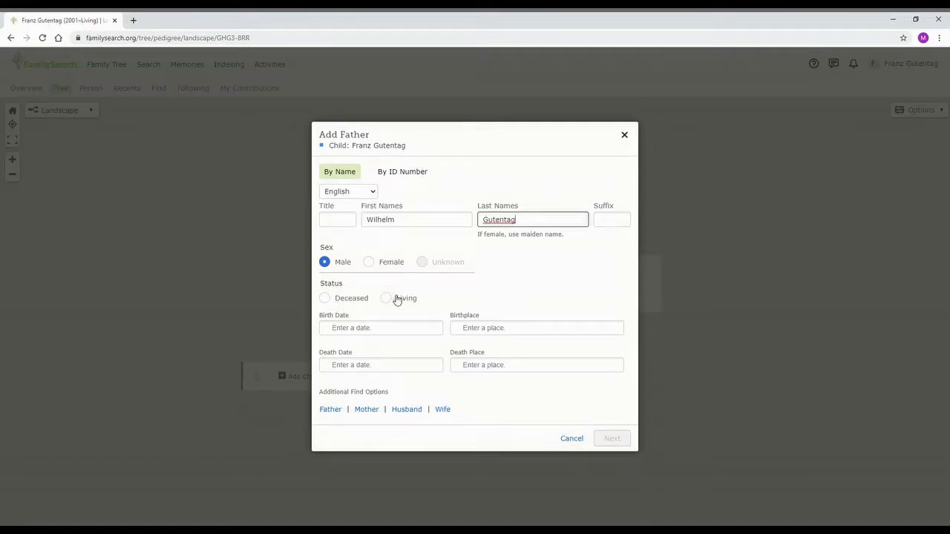
{"action": "left_click", "coordinate": [392, 299]}
- Enter the father's birth date in standardized form, continue to the possible matches, and close the form without creating the person
{"action": "left_click", "coordinate": [428, 391]}
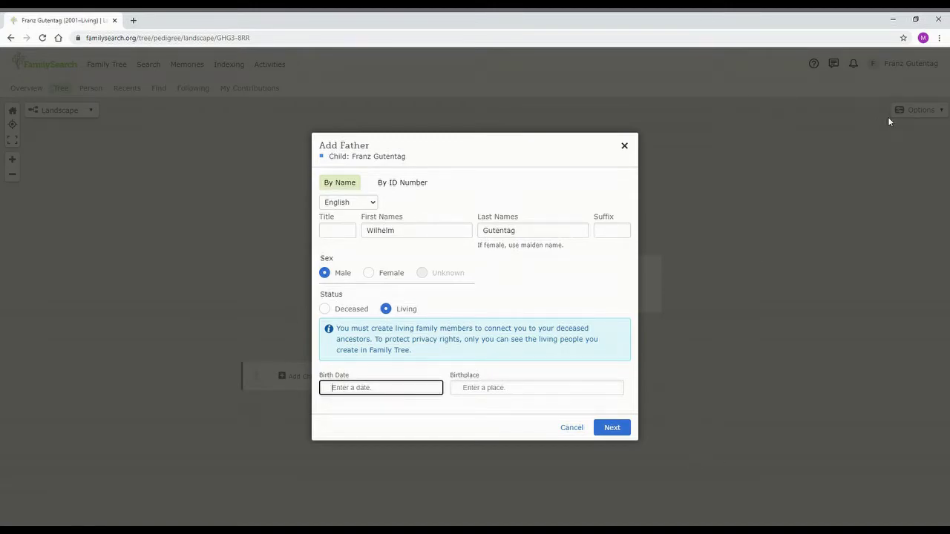
{"action": "type", "text": "10"}
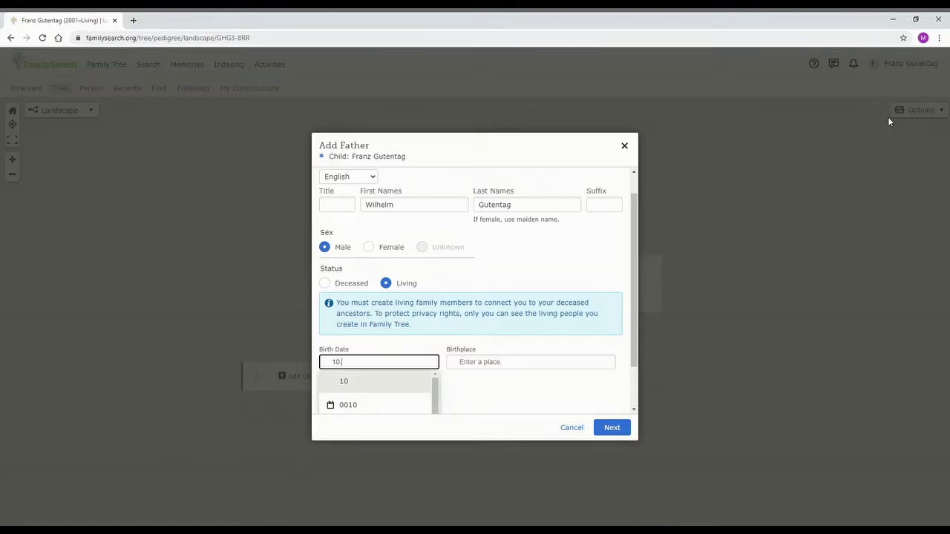
{"action": "type", "text": "aug 1962"}
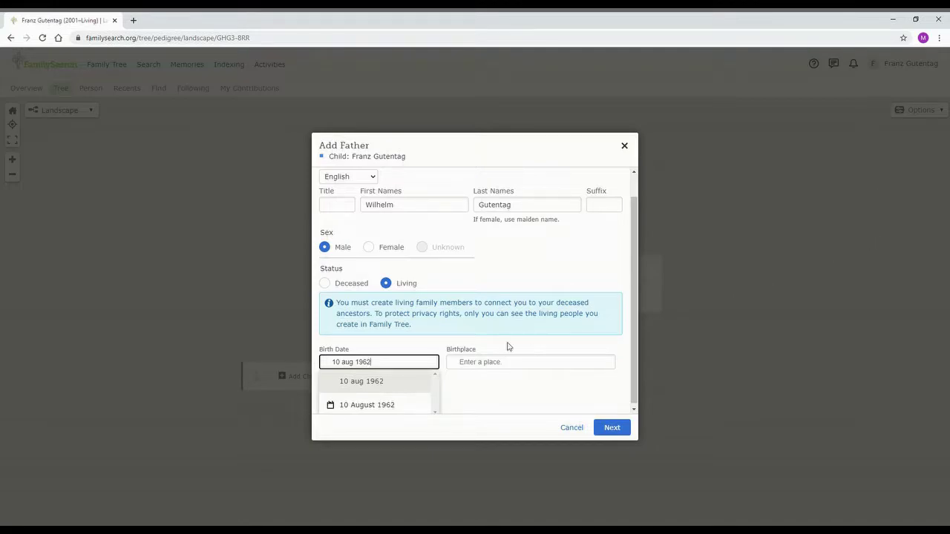
{"action": "left_click", "coordinate": [367, 404]}
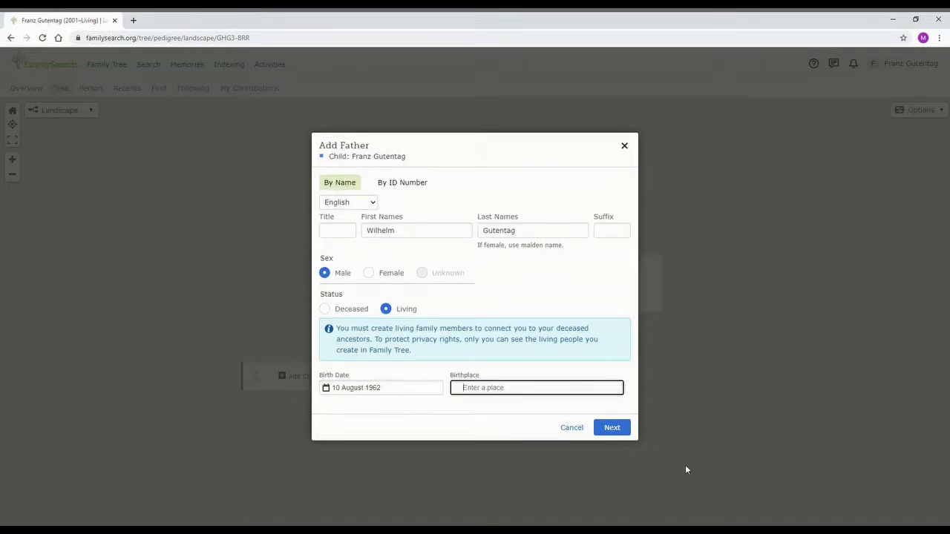
{"action": "left_click", "coordinate": [610, 428]}
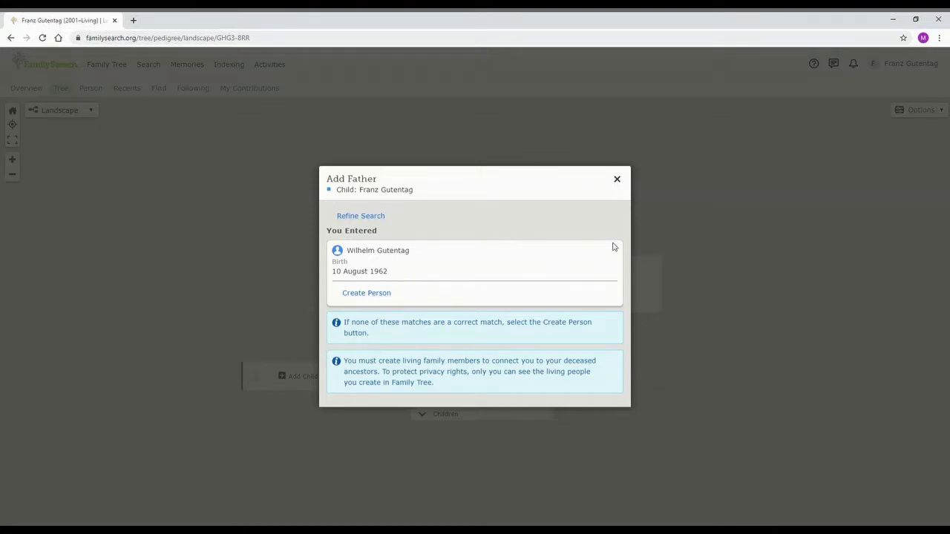
{"action": "left_click", "coordinate": [617, 179]}
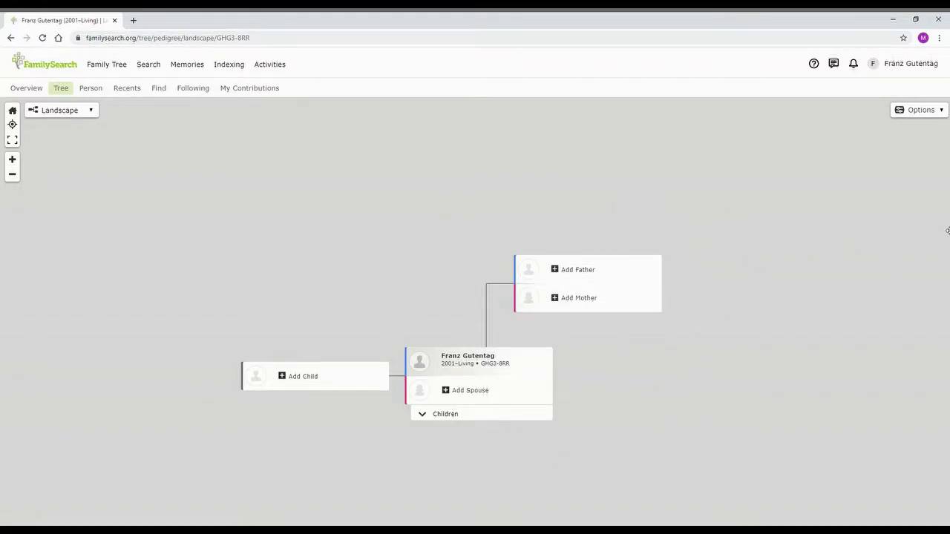
- Copy the ID of the main person from their card in the landscape tree
{"action": "left_click_drag", "start_coordinate": [621, 178], "coordinate": [352, 272]}
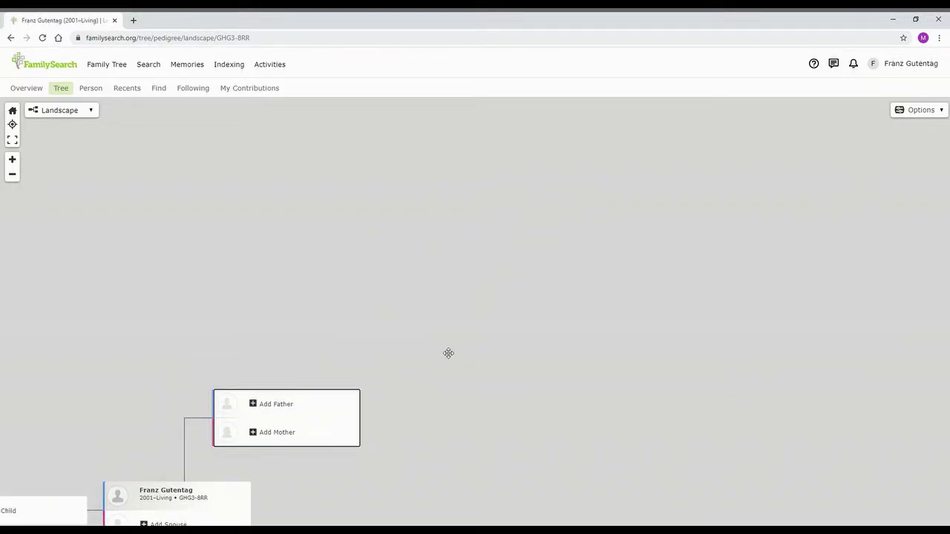
{"action": "left_click", "coordinate": [198, 497]}
{"action": "left_click_drag", "start_coordinate": [455, 446], "coordinate": [582, 291]}
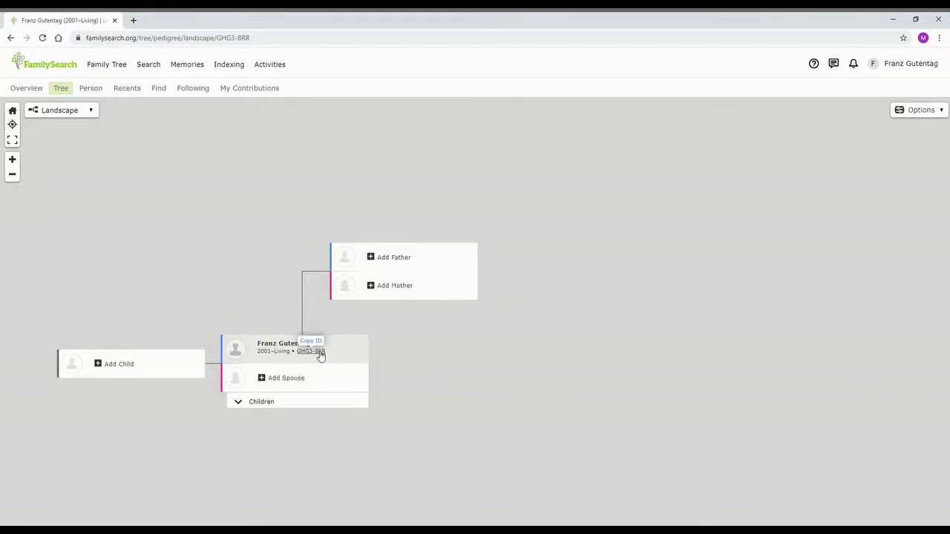
{"action": "left_click", "coordinate": [319, 353]}
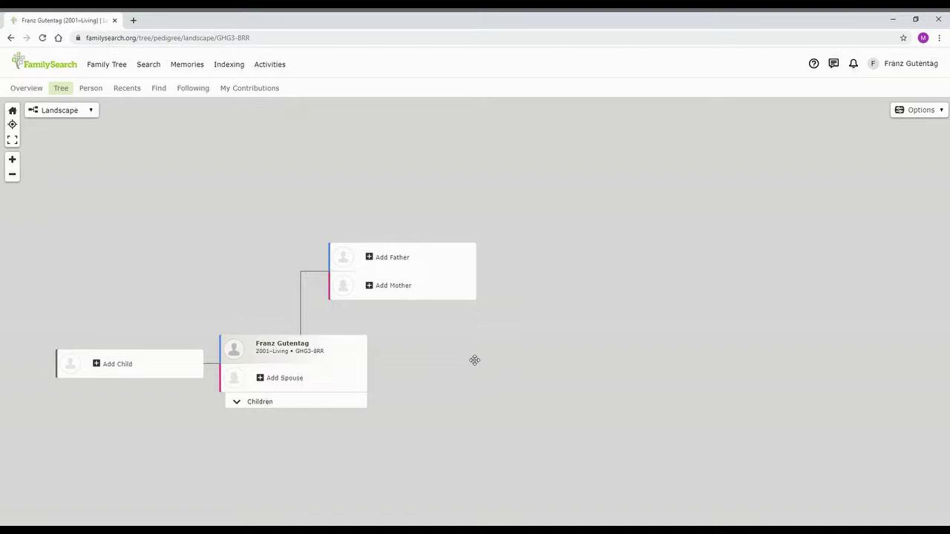
- View the family tree in Portrait layout, and switch to the Fan Chart to examine its ancestor and descendant segments
{"action": "left_click", "coordinate": [90, 111]}
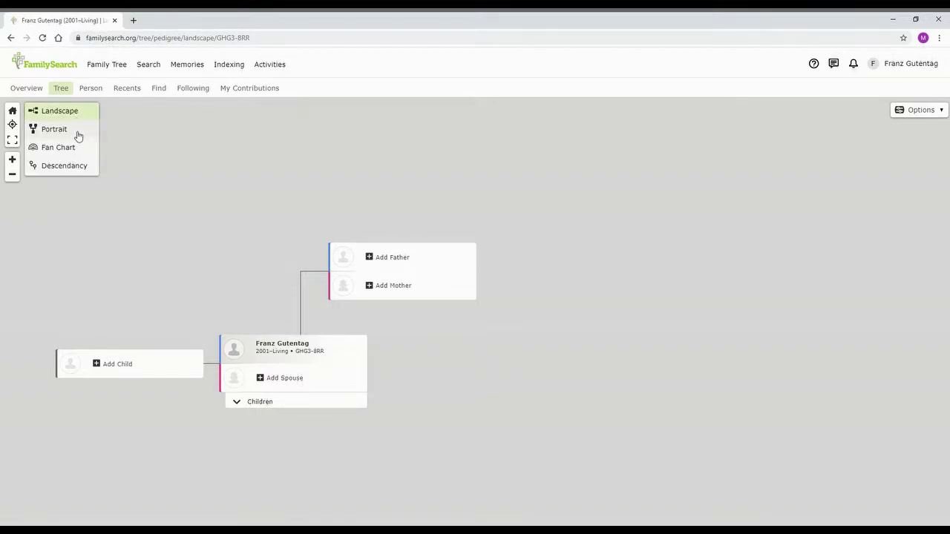
{"action": "left_click", "coordinate": [77, 131]}
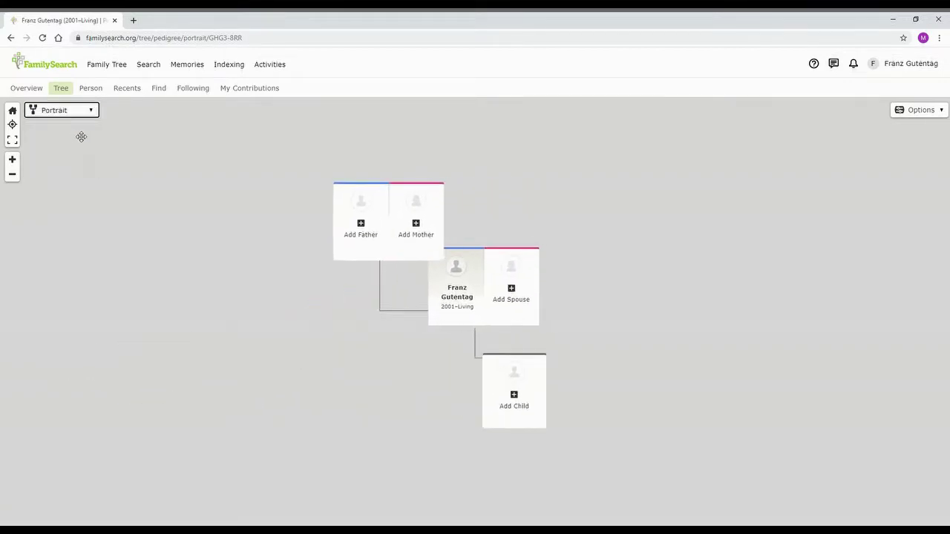
{"action": "left_click", "coordinate": [91, 110]}
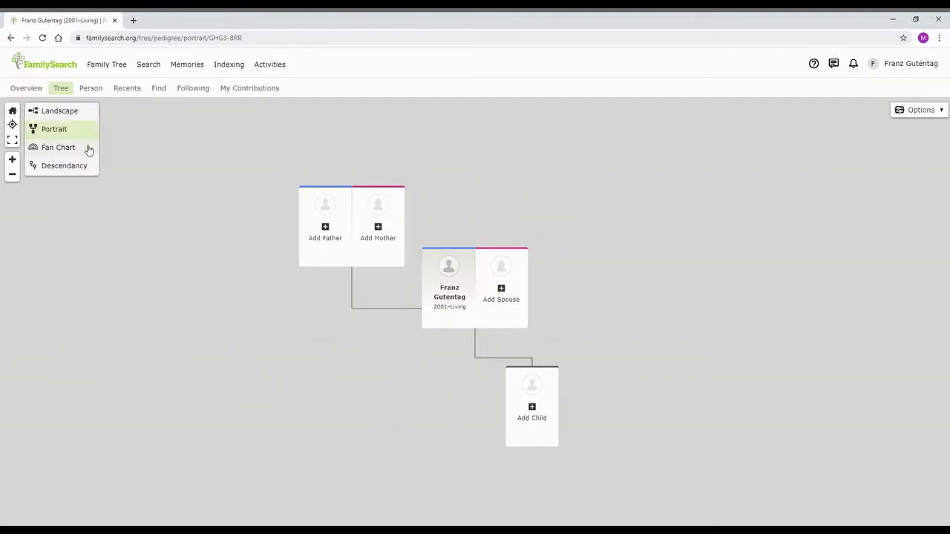
{"action": "left_click", "coordinate": [85, 148]}
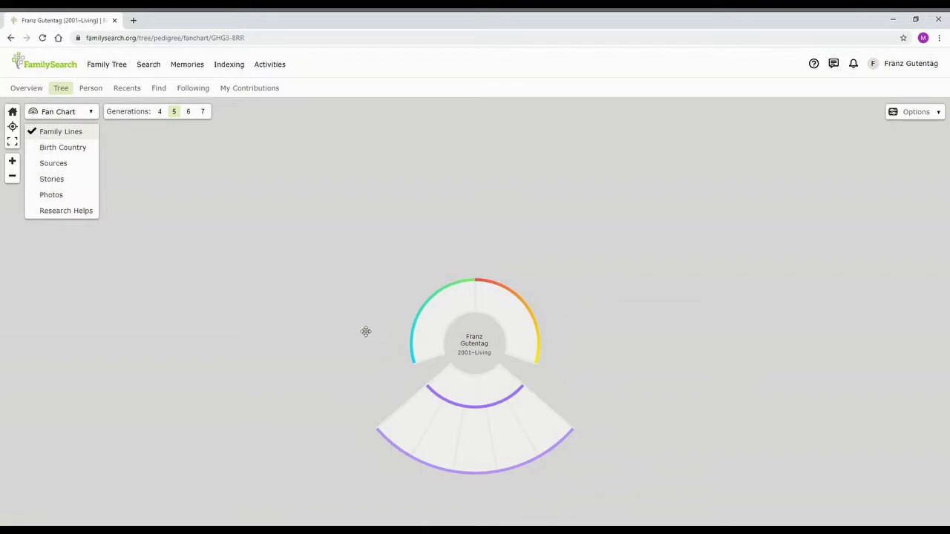
{"action": "scroll", "coordinate": [468, 221], "scroll_direction": "up", "scroll_amount": 1}
{"action": "scroll", "coordinate": [461, 245], "scroll_direction": "down", "scroll_amount": 5}
{"action": "scroll", "coordinate": [458, 243], "scroll_direction": "up", "scroll_amount": 7}
{"action": "scroll", "coordinate": [457, 242], "scroll_direction": "down", "scroll_amount": 3}
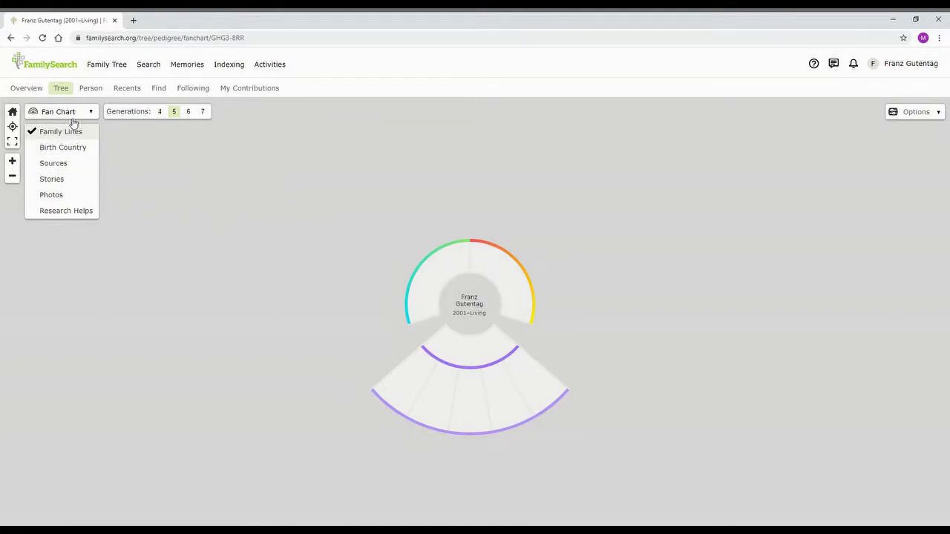
- Show the fan chart by Birth Country with 7 and 4 generations, and by Sources, Stories, Photos and Research Helps
{"action": "left_click", "coordinate": [77, 151]}
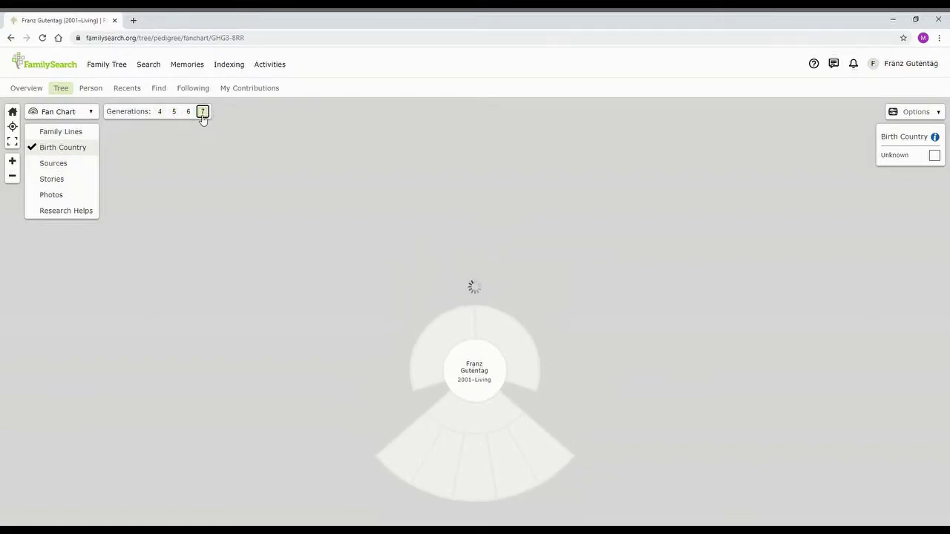
{"action": "left_click", "coordinate": [159, 112]}
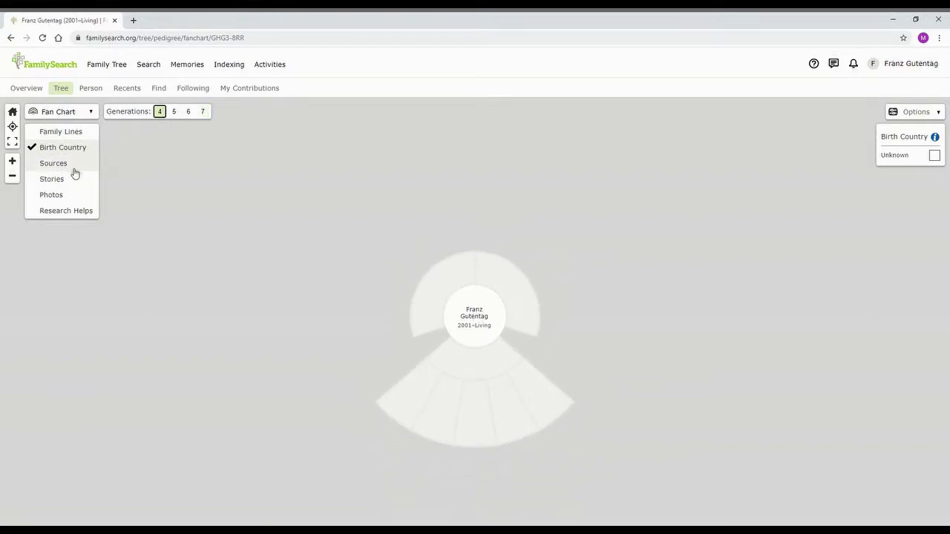
{"action": "left_click", "coordinate": [74, 165]}
{"action": "left_click", "coordinate": [74, 180]}
{"action": "left_click", "coordinate": [73, 197]}
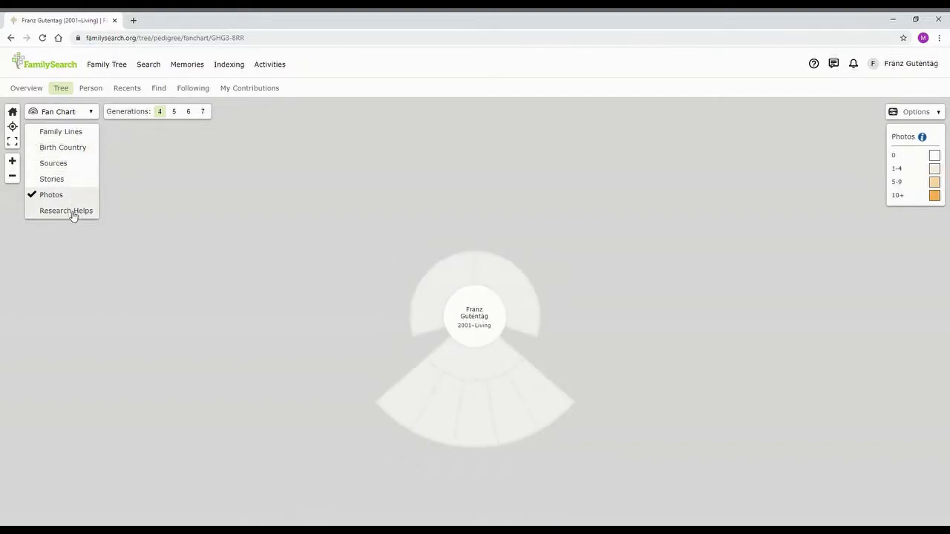
{"action": "left_click", "coordinate": [74, 212]}
- Switch the family tree to the Descendancy view and look over the listed person
{"action": "left_click", "coordinate": [72, 113]}
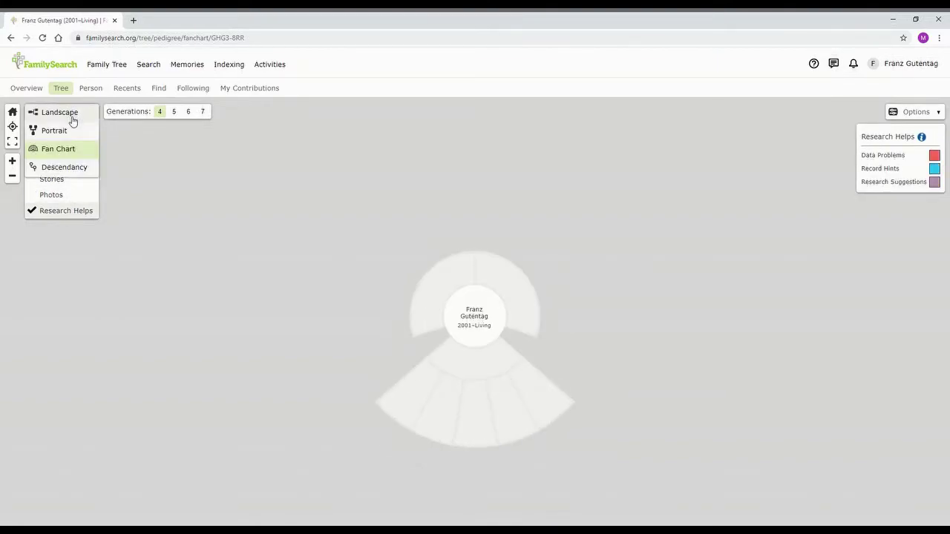
{"action": "left_click", "coordinate": [66, 166]}
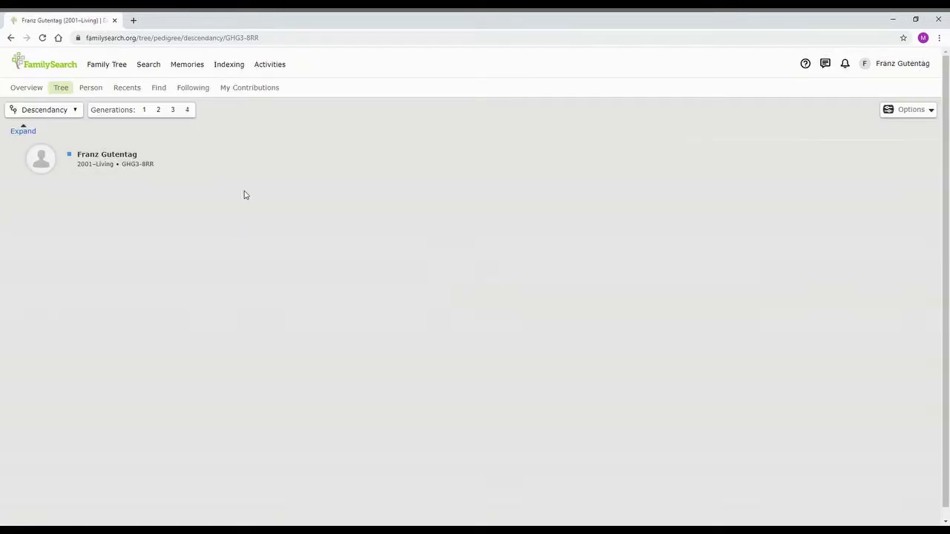
{"action": "scroll", "coordinate": [201, 185], "scroll_direction": "down", "scroll_amount": 1}
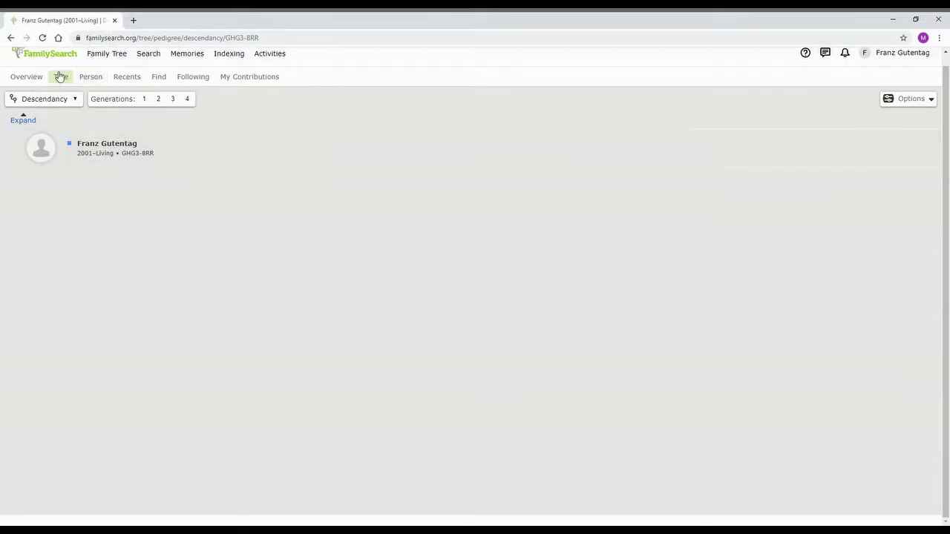
- Open the person page and review its details, including Life Sketch, Vitals, Other Information, Family Members and the research, tools and print options
{"action": "left_click", "coordinate": [103, 79]}
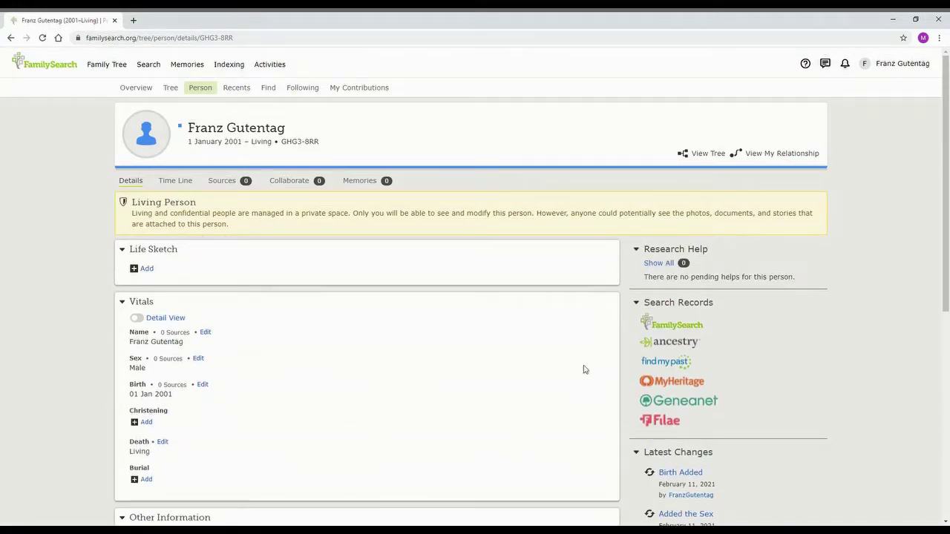
{"action": "scroll", "coordinate": [107, 211], "scroll_direction": "down", "scroll_amount": 1}
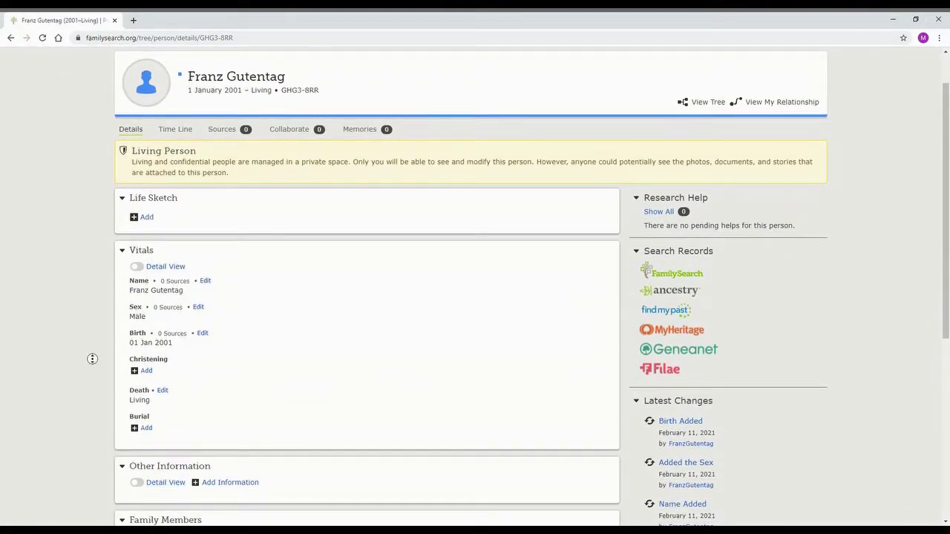
{"action": "scroll", "coordinate": [91, 359], "scroll_direction": "up", "scroll_amount": 1}
{"action": "scroll", "coordinate": [73, 161], "scroll_direction": "down", "scroll_amount": 4}
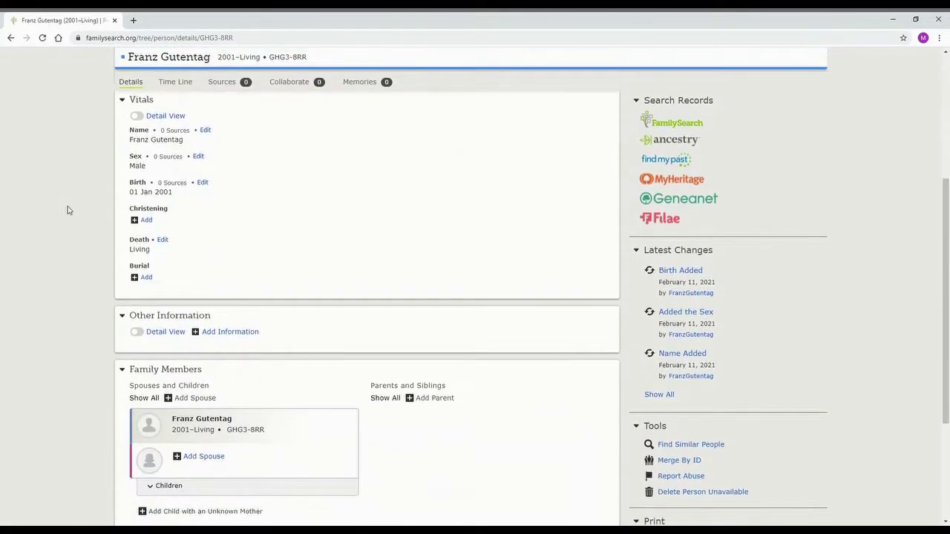
{"action": "scroll", "coordinate": [89, 245], "scroll_direction": "down", "scroll_amount": 3}
{"action": "scroll", "coordinate": [86, 265], "scroll_direction": "up", "scroll_amount": 6}
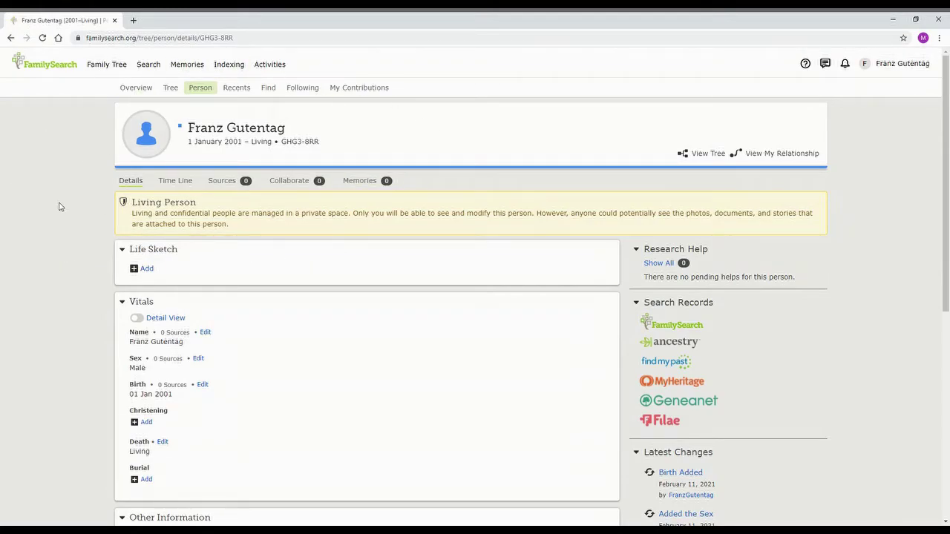
{"action": "scroll", "coordinate": [100, 202], "scroll_direction": "down", "scroll_amount": 5}
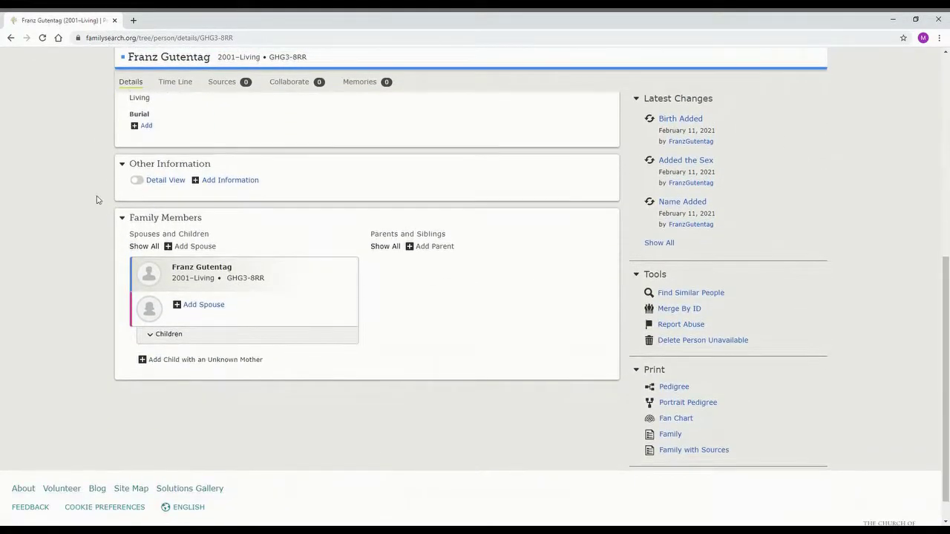
{"action": "middle_click", "coordinate": [86, 321]}
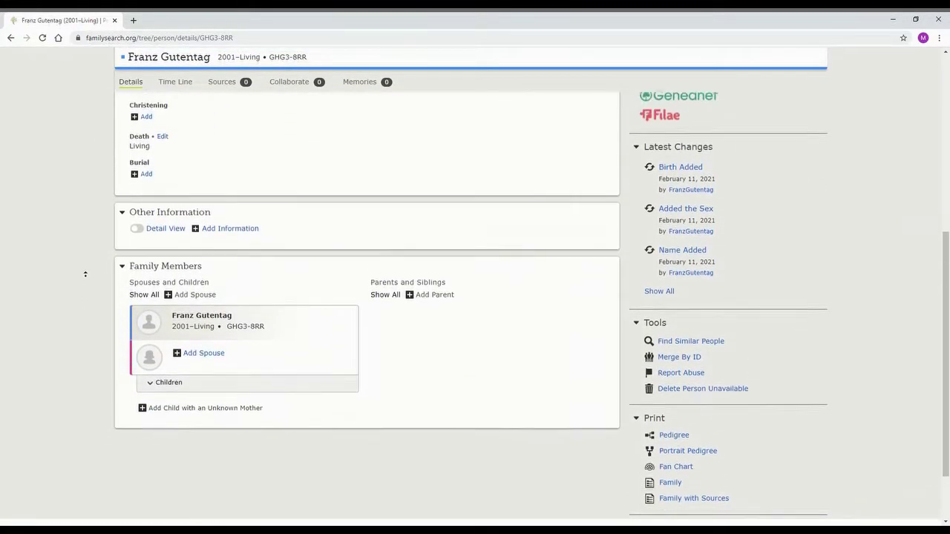
{"action": "scroll", "coordinate": [82, 228], "scroll_direction": "up", "scroll_amount": 1}
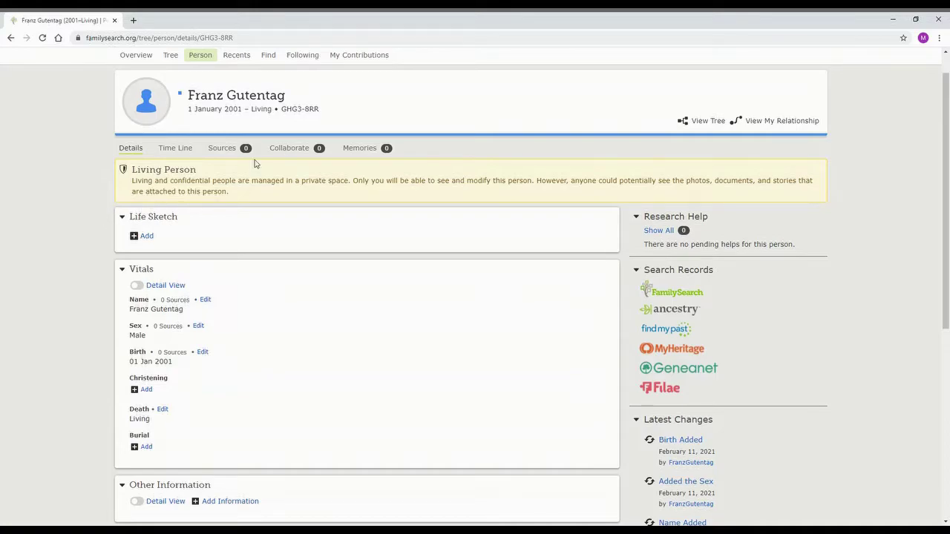
- View the person's Time Line, and open a blank new source form under Sources to examine its fields
{"action": "left_click", "coordinate": [183, 153]}
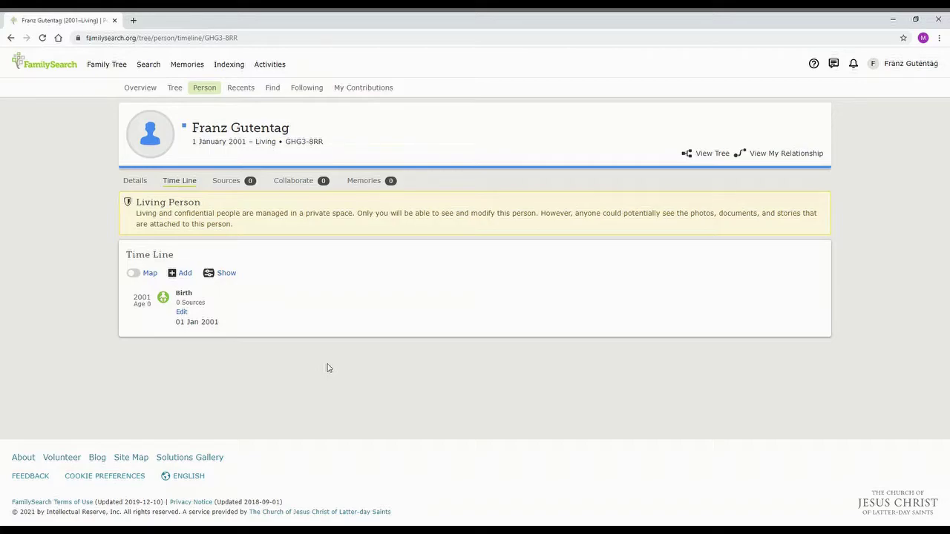
{"action": "left_click", "coordinate": [226, 180]}
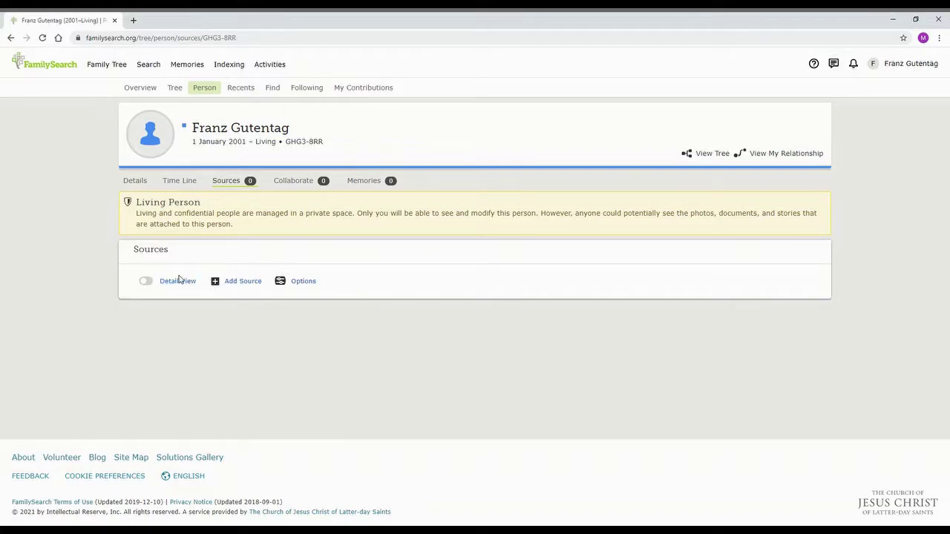
{"action": "left_click", "coordinate": [242, 283]}
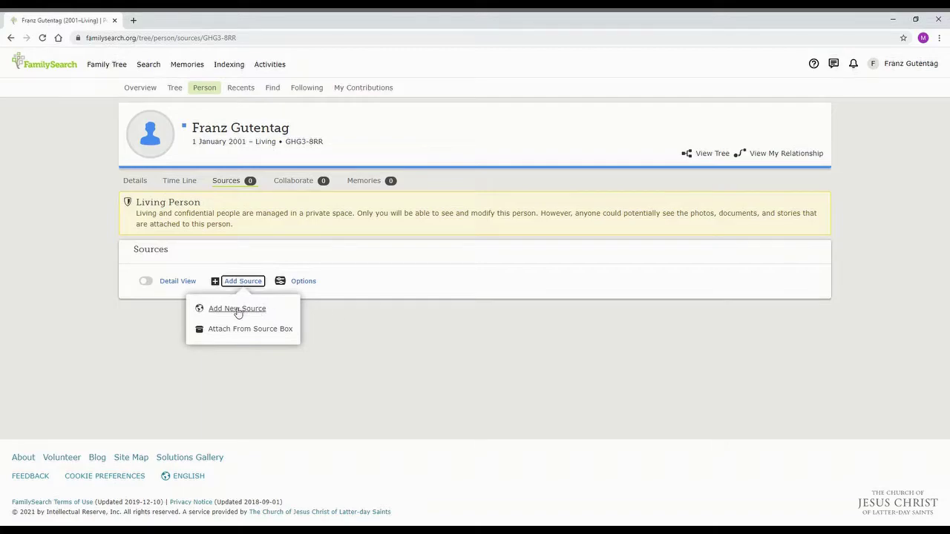
{"action": "left_click", "coordinate": [237, 309]}
{"action": "middle_click", "coordinate": [51, 234]}
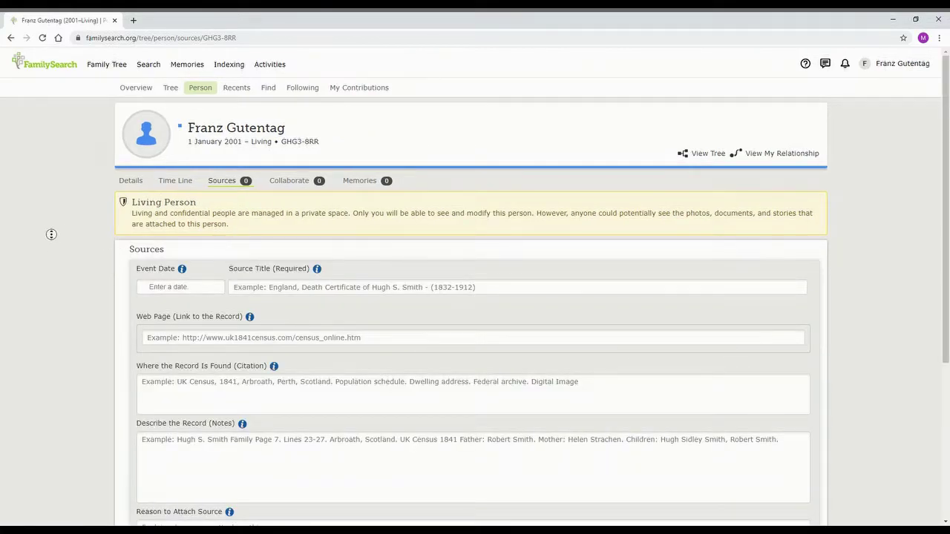
{"action": "scroll", "coordinate": [51, 234], "scroll_direction": "down", "scroll_amount": 3}
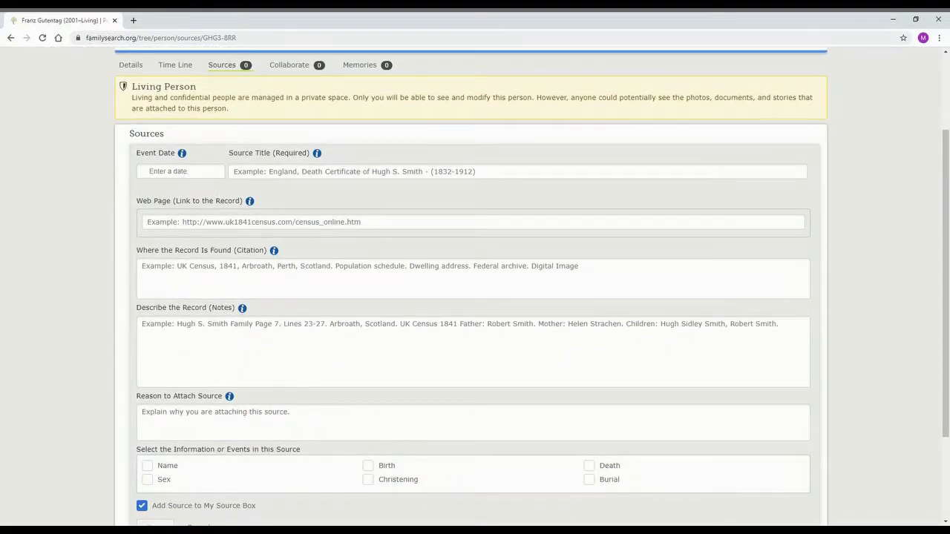
- Look over the rest of the blank source form, then view the Notes and Discussions sections under Collaborate
{"action": "scroll", "coordinate": [673, 415], "scroll_direction": "down", "scroll_amount": 2}
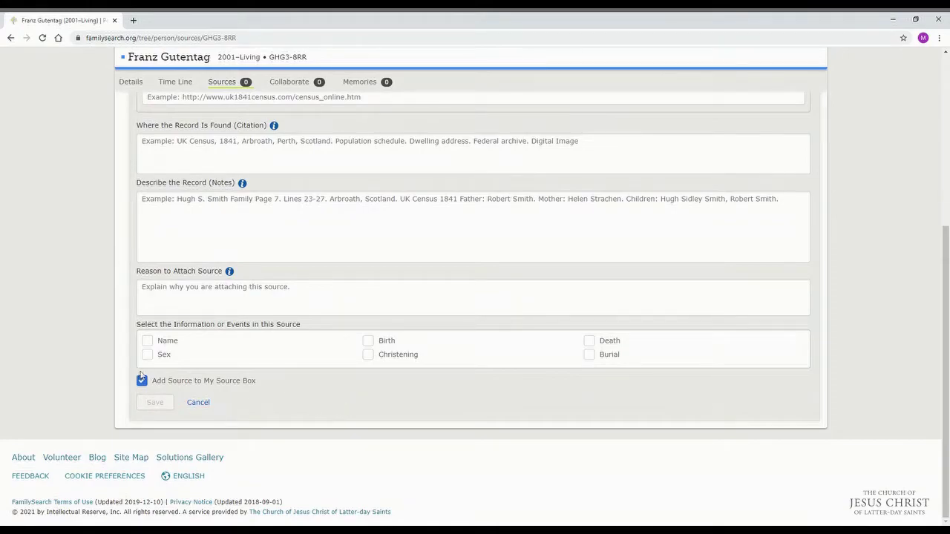
{"action": "scroll", "coordinate": [63, 346], "scroll_direction": "up", "scroll_amount": 4}
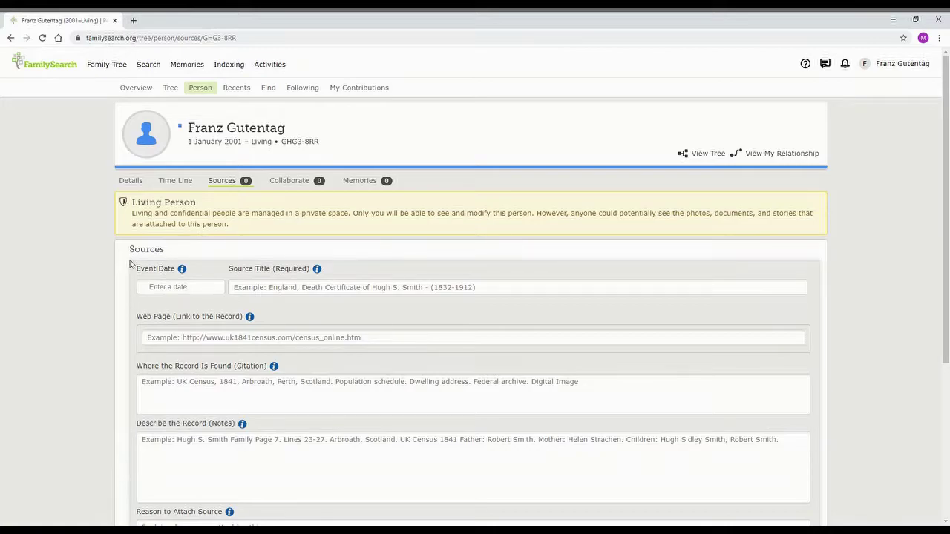
{"action": "left_click", "coordinate": [295, 184]}
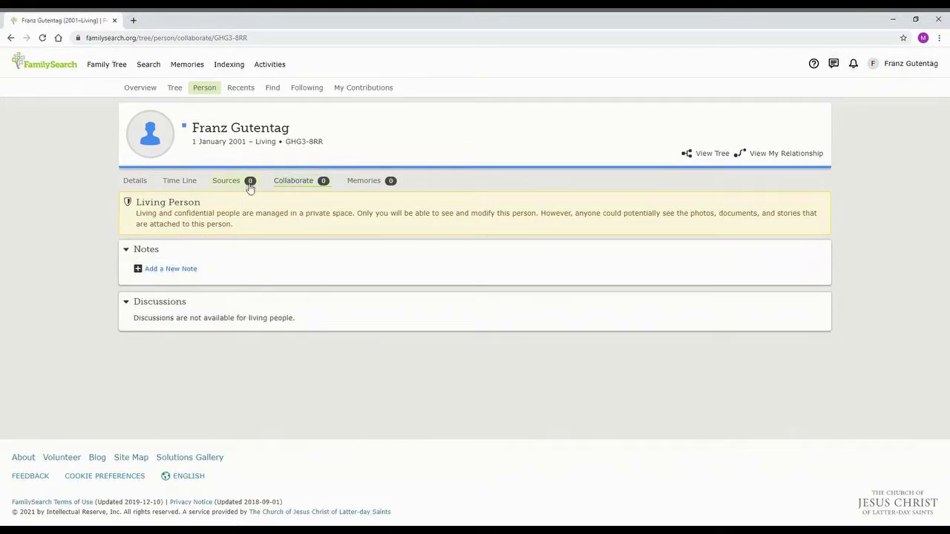
{"action": "left_click", "coordinate": [135, 304]}
{"action": "left_click", "coordinate": [134, 304]}
{"action": "left_click", "coordinate": [128, 303]}
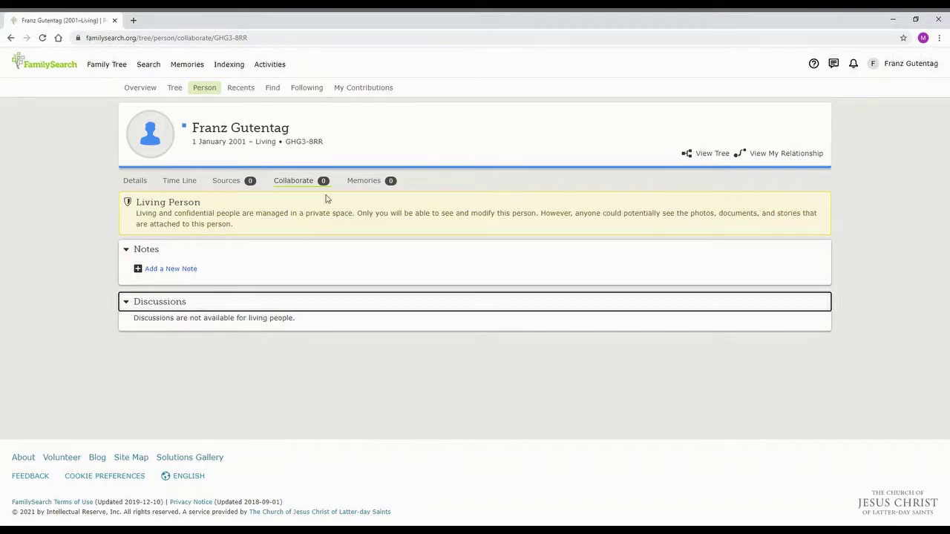
- View the person's Memories and examine the upload and gallery options for Photos, Documents, Stories and Audio
{"action": "left_click", "coordinate": [349, 186]}
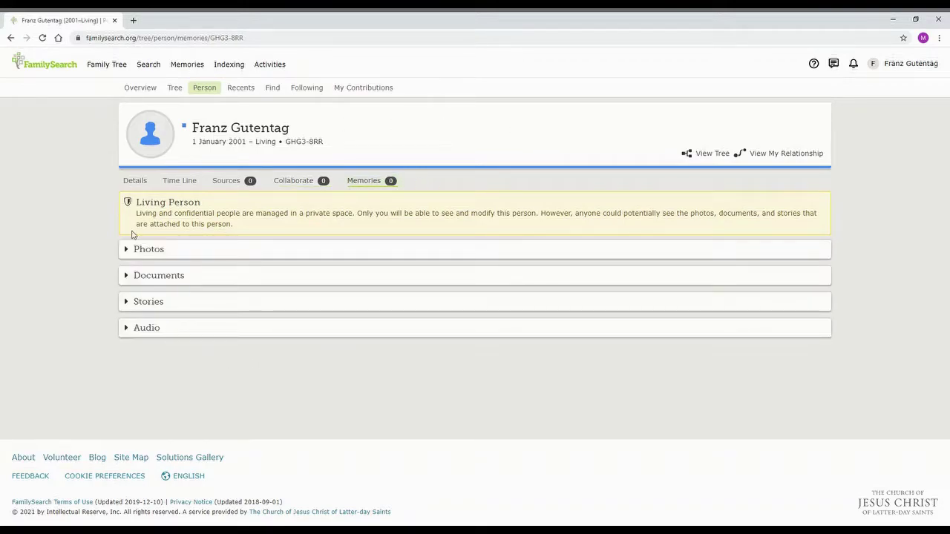
{"action": "scroll", "coordinate": [93, 265], "scroll_direction": "down", "scroll_amount": 2}
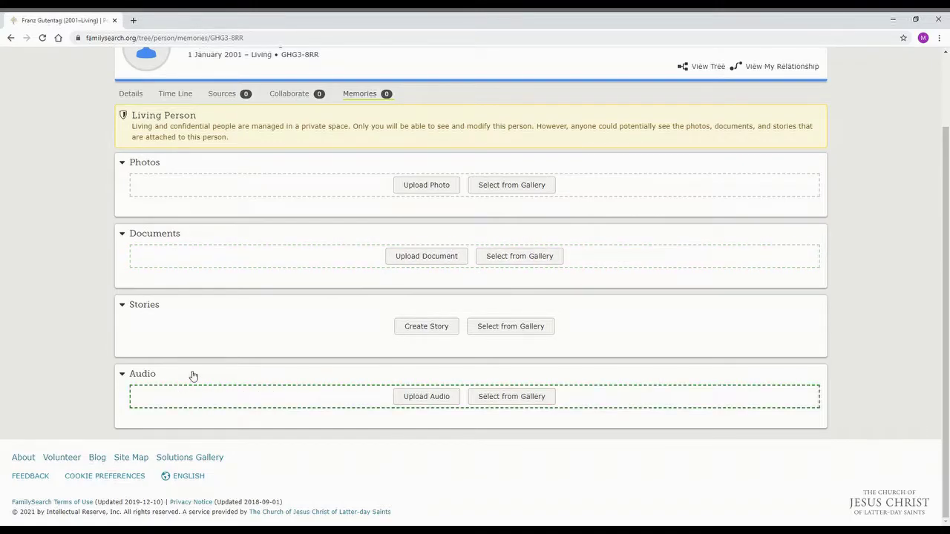
{"action": "left_click", "coordinate": [149, 375]}
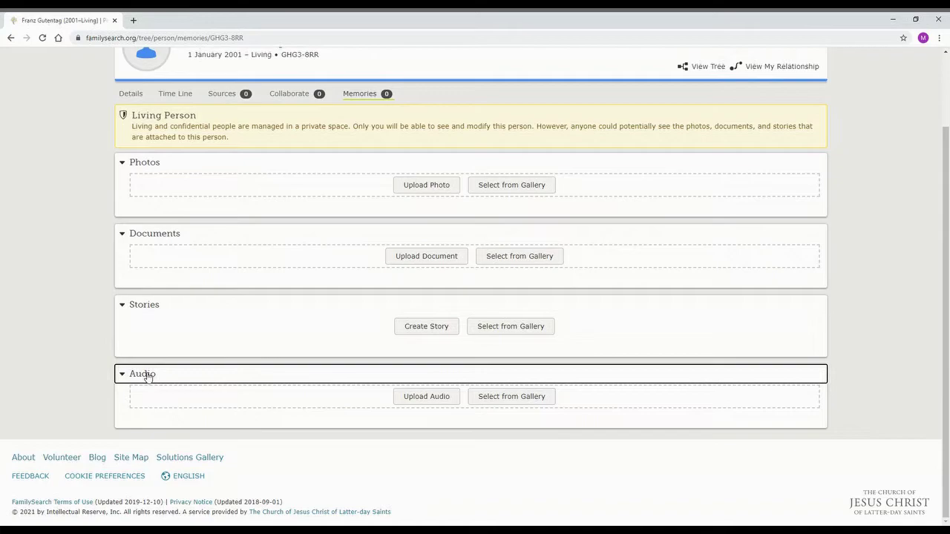
{"action": "left_click", "coordinate": [147, 376]}
{"action": "left_click", "coordinate": [149, 421]}
{"action": "left_click", "coordinate": [71, 352]}
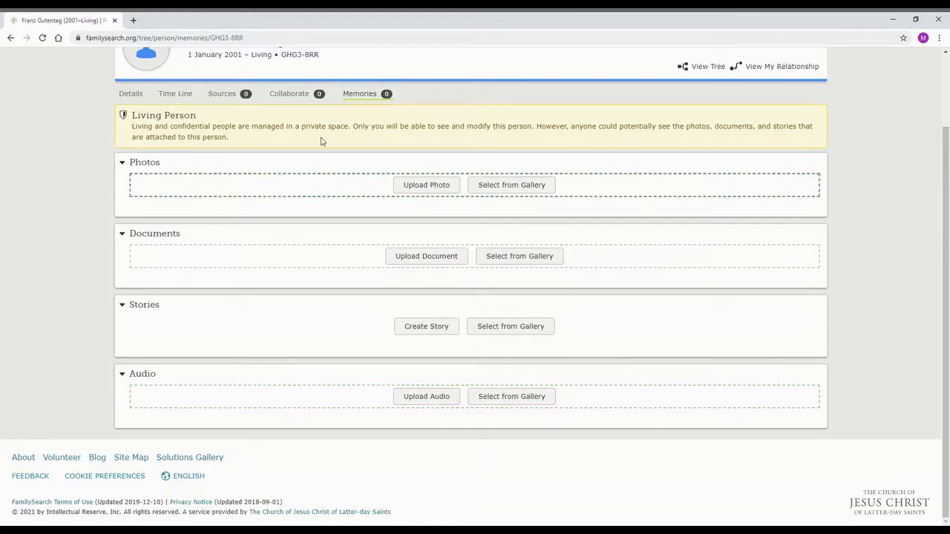
{"action": "scroll", "coordinate": [190, 156], "scroll_direction": "up", "scroll_amount": 2}
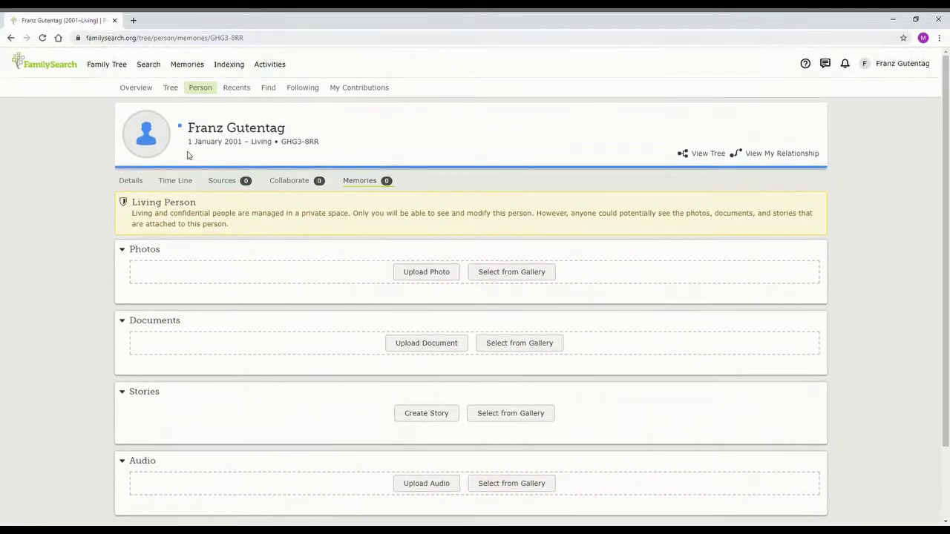
- Look at the recent people list, and use Find by Name to search for a deceased ancestor by first and last name
{"action": "left_click", "coordinate": [233, 88]}
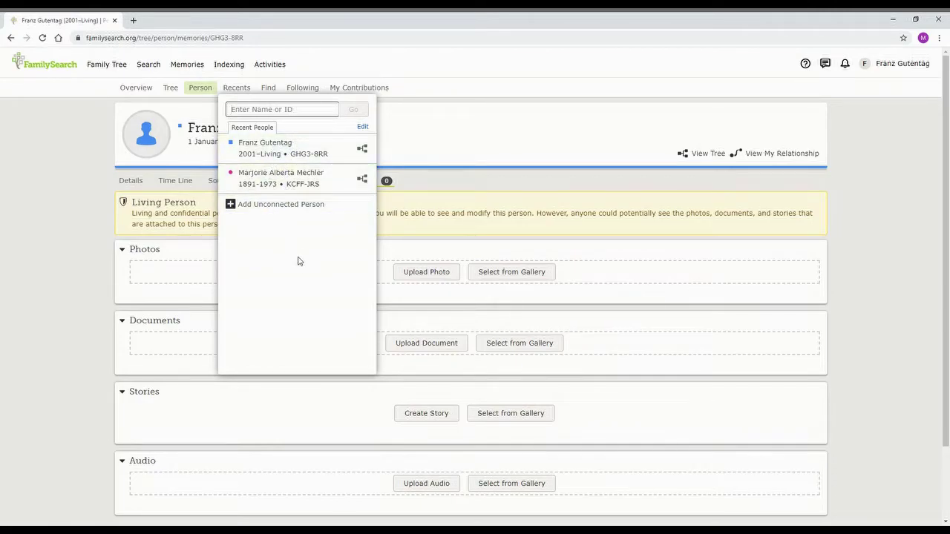
{"action": "left_click", "coordinate": [268, 87]}
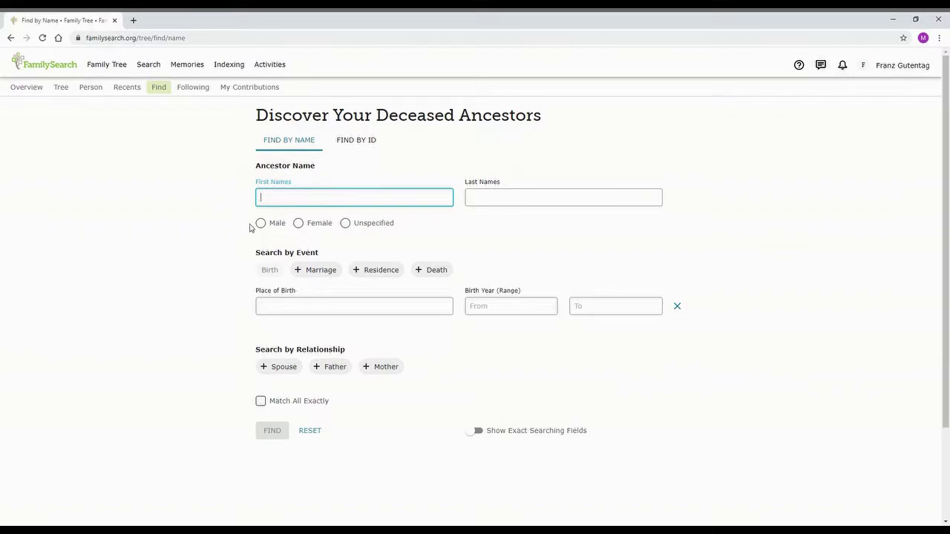
{"action": "type", "text": "elizabeth"}
{"action": "left_click", "coordinate": [544, 201]}
{"action": "type", "text": "holtkamp"}
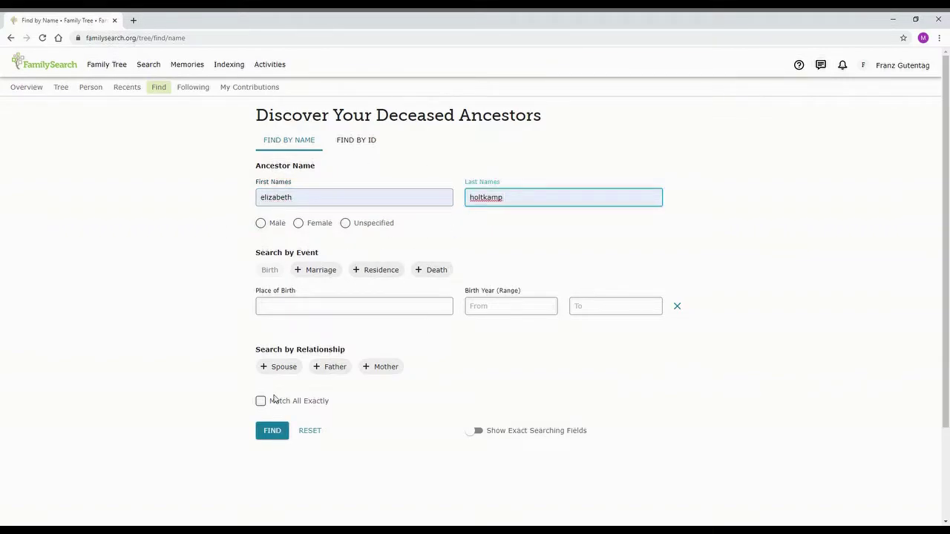
{"action": "left_click", "coordinate": [273, 438]}
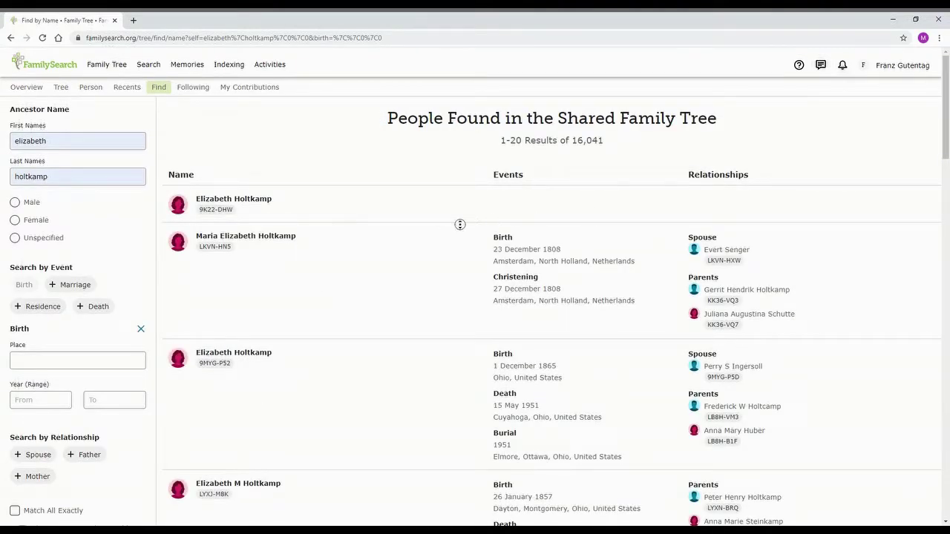
- Browse the people found, and refine the search to Female with a death year range of 1919 to 1919
{"action": "scroll", "coordinate": [458, 242], "scroll_direction": "down", "scroll_amount": 5}
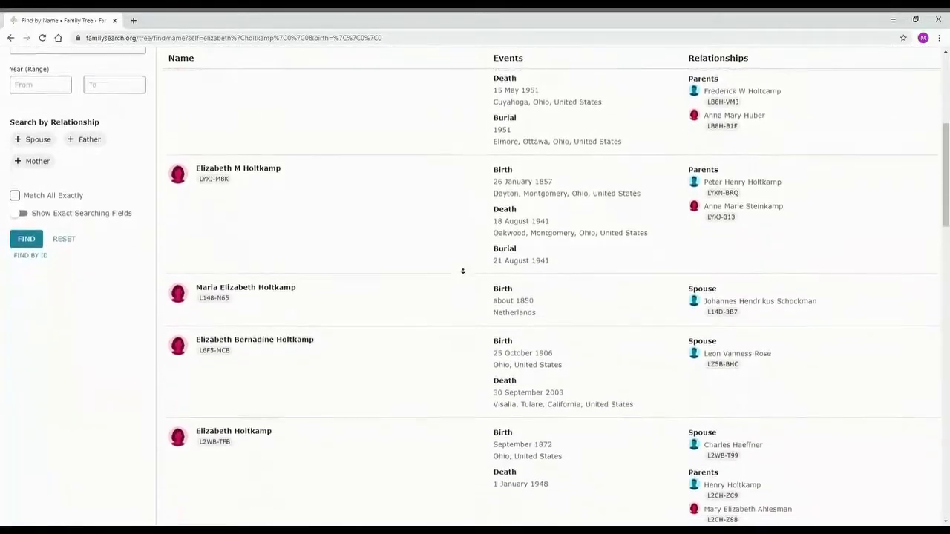
{"action": "scroll", "coordinate": [463, 271], "scroll_direction": "down", "scroll_amount": 1}
{"action": "scroll", "coordinate": [456, 266], "scroll_direction": "down", "scroll_amount": 7}
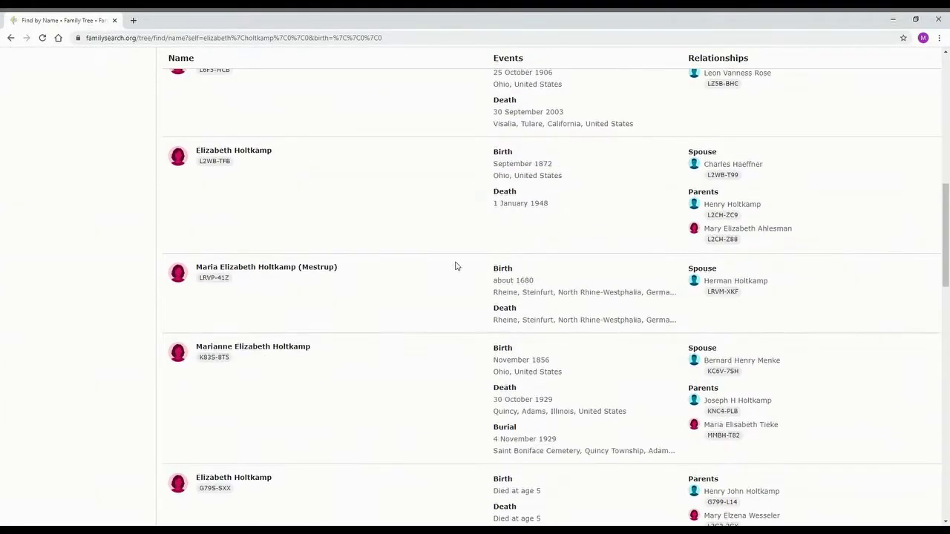
{"action": "scroll", "coordinate": [453, 265], "scroll_direction": "down", "scroll_amount": 4}
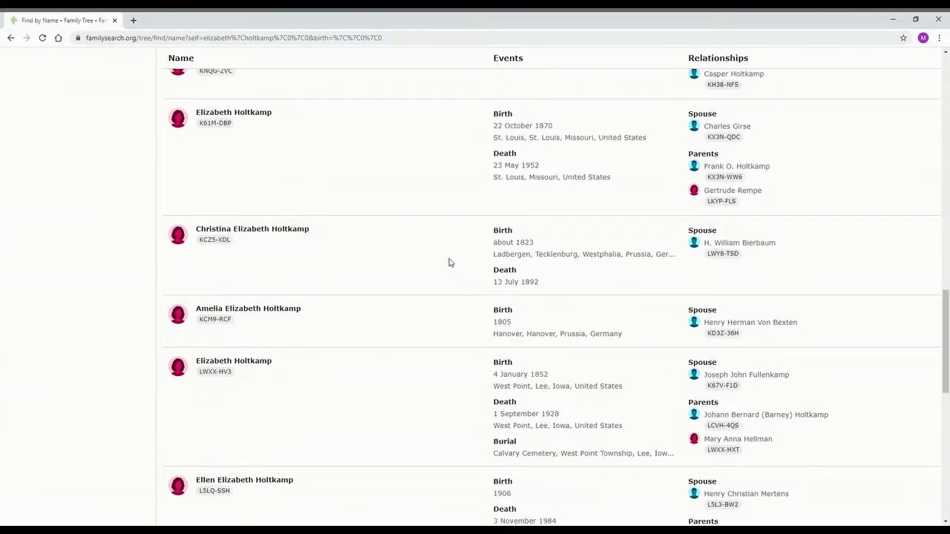
{"action": "scroll", "coordinate": [402, 287], "scroll_direction": "up", "scroll_amount": 12}
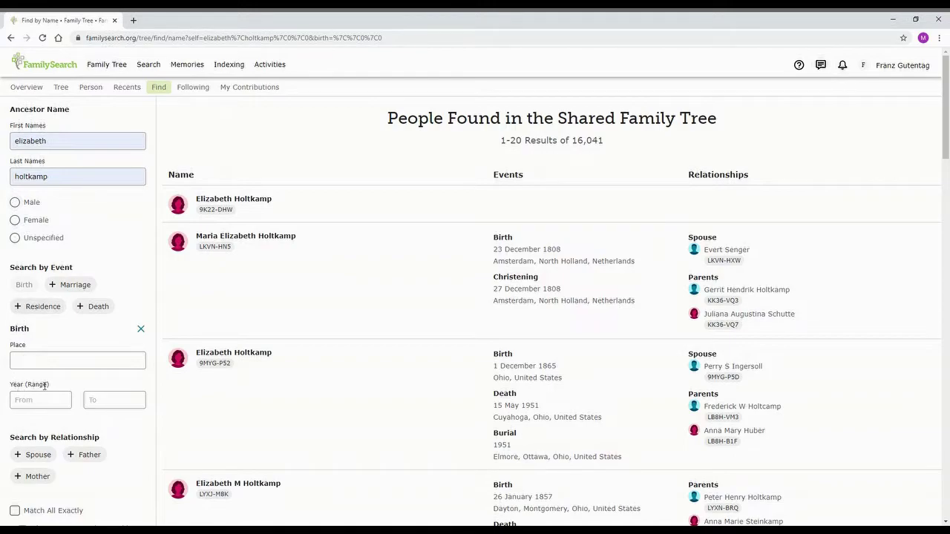
{"action": "left_click", "coordinate": [14, 220]}
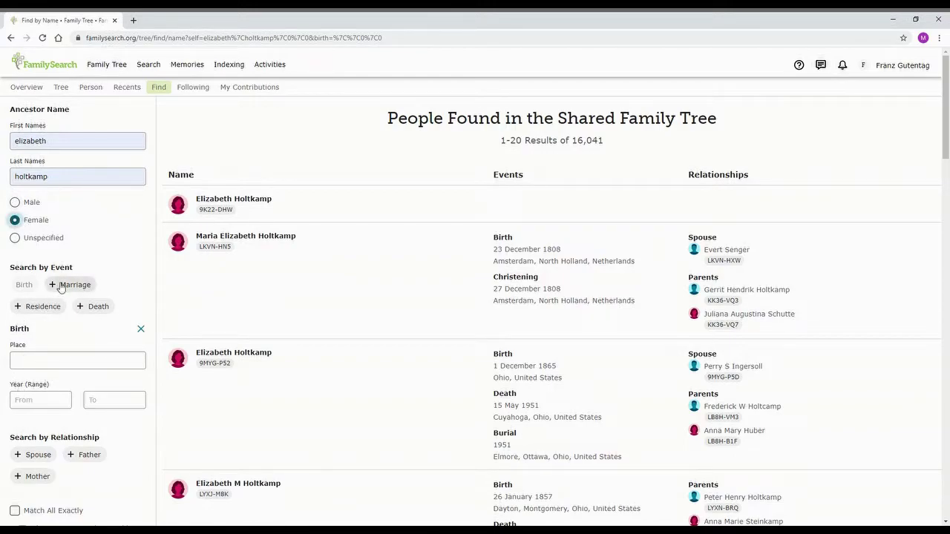
{"action": "left_click", "coordinate": [88, 309]}
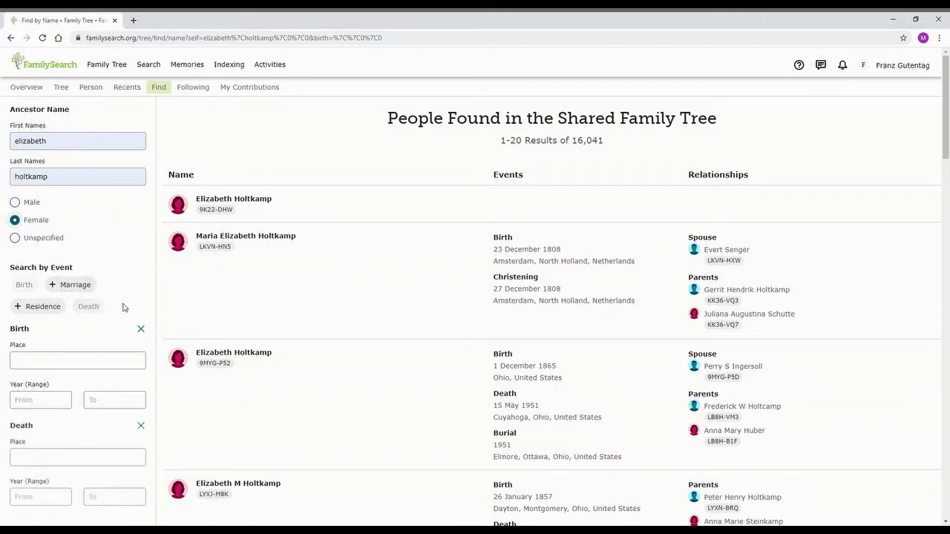
{"action": "left_click", "coordinate": [125, 403]}
{"action": "left_click", "coordinate": [67, 428]}
{"action": "scroll", "coordinate": [61, 426], "scroll_direction": "down", "scroll_amount": 3}
{"action": "left_click", "coordinate": [133, 249]}
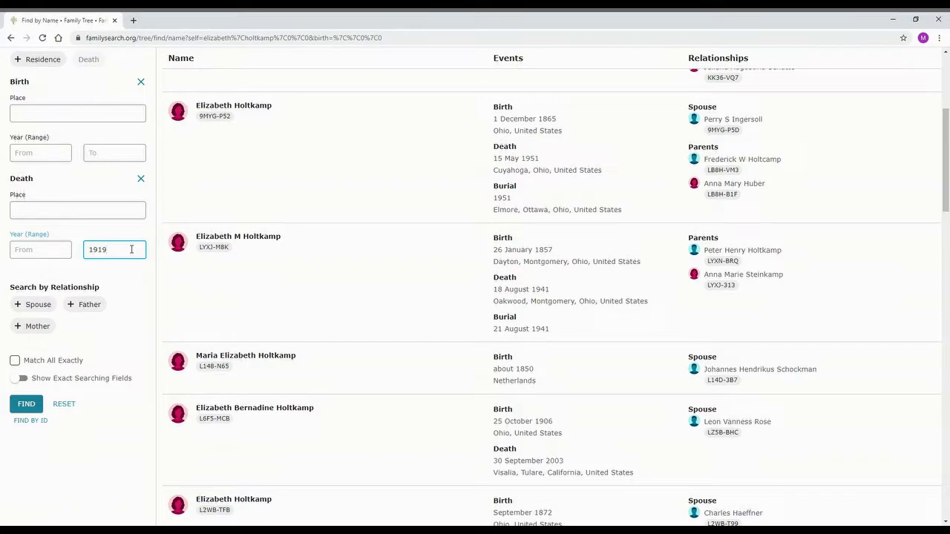
{"action": "left_click", "coordinate": [37, 402]}
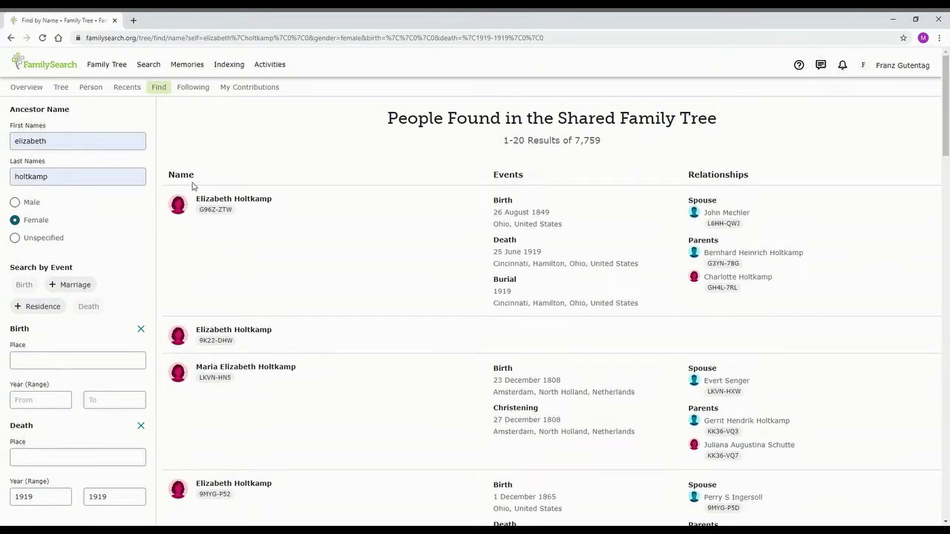
- Examine the first search result's name, birth and death events, and the summary card of the listed spouse
{"action": "left_click_drag", "start_coordinate": [279, 199], "coordinate": [196, 201]}
{"action": "left_click", "coordinate": [346, 195]}
{"action": "left_click_drag", "start_coordinate": [484, 201], "coordinate": [570, 236]}
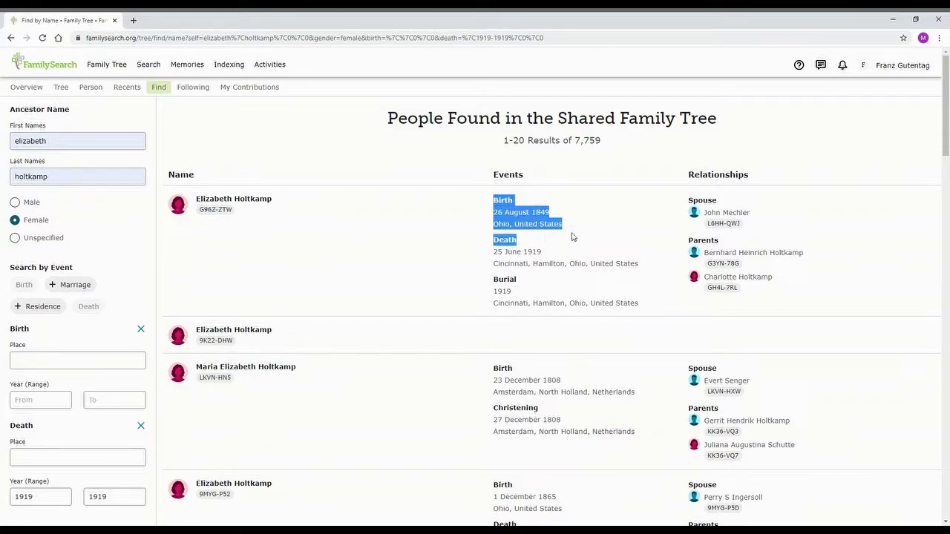
{"action": "left_click", "coordinate": [609, 230]}
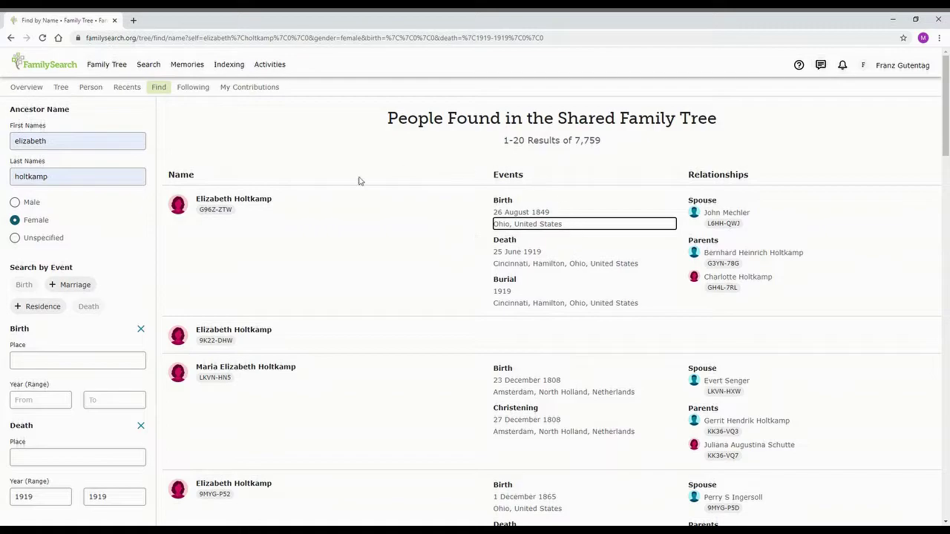
{"action": "left_click_drag", "start_coordinate": [486, 197], "coordinate": [558, 256]}
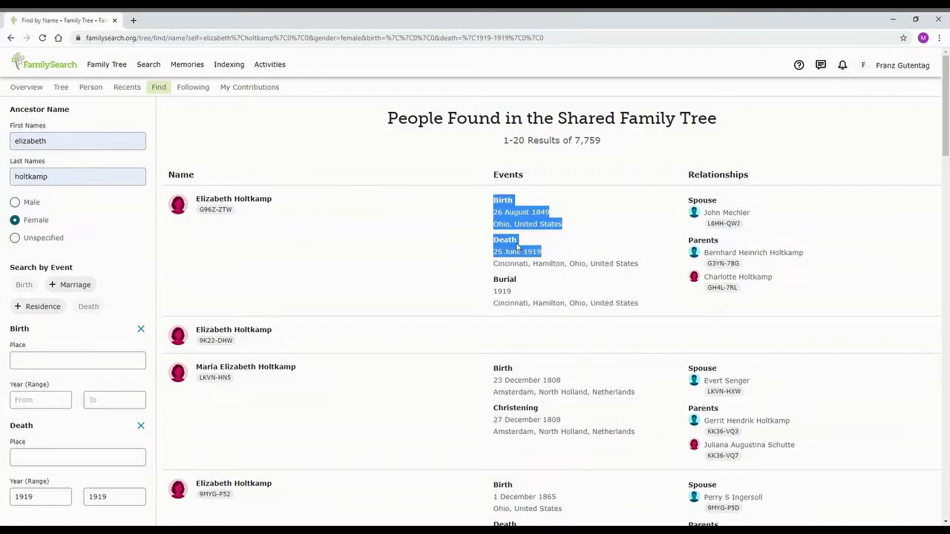
{"action": "left_click", "coordinate": [430, 177]}
{"action": "left_click", "coordinate": [772, 220]}
{"action": "left_click", "coordinate": [717, 213]}
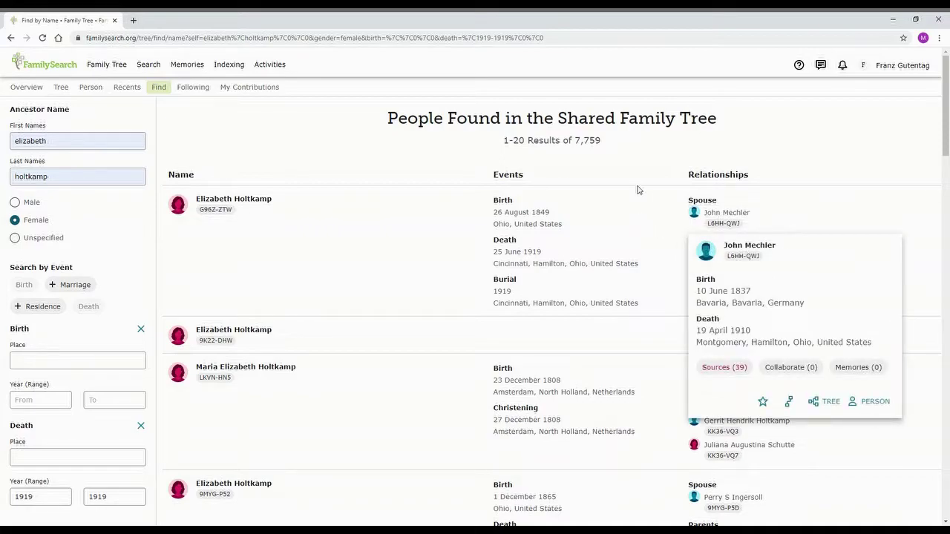
- Open the first matching woman's person page and review the Vitals and Other Information in her Details
{"action": "left_click", "coordinate": [259, 204]}
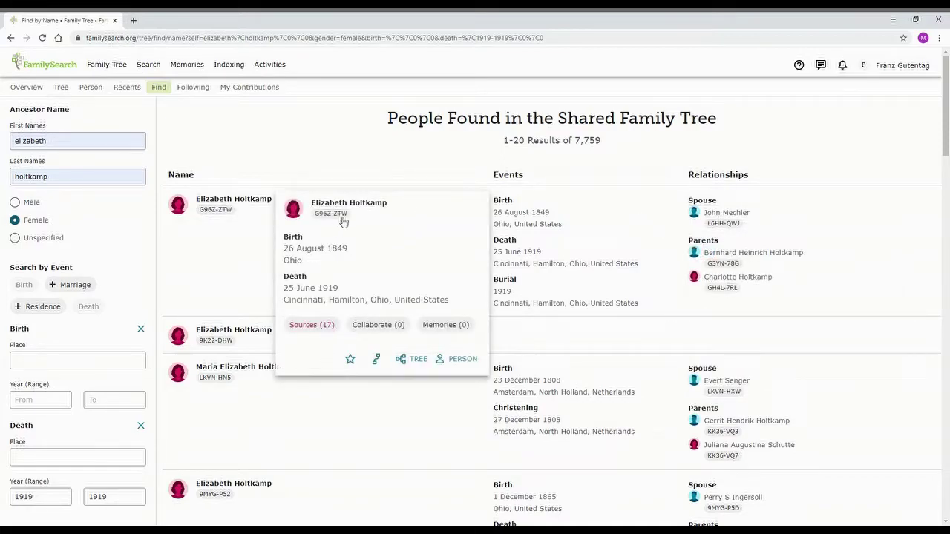
{"action": "left_click", "coordinate": [371, 204]}
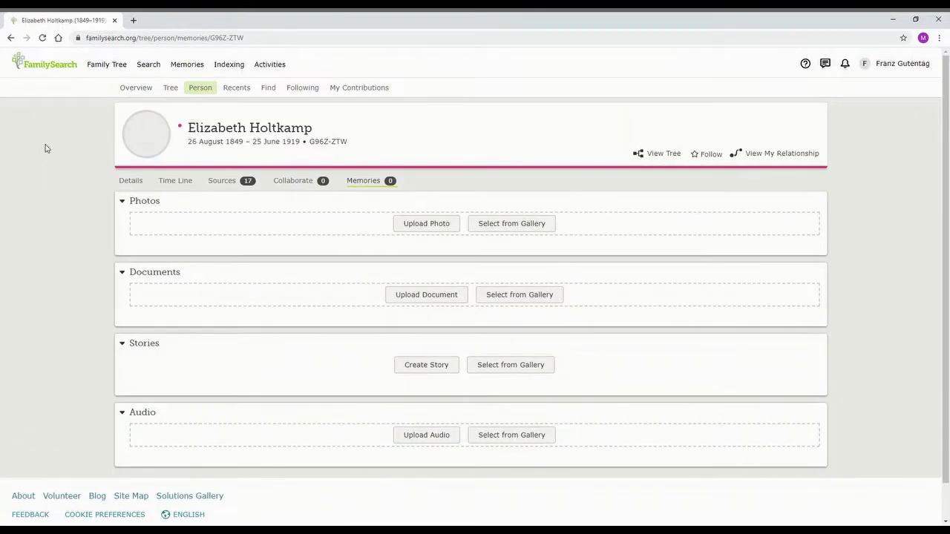
{"action": "left_click", "coordinate": [141, 181]}
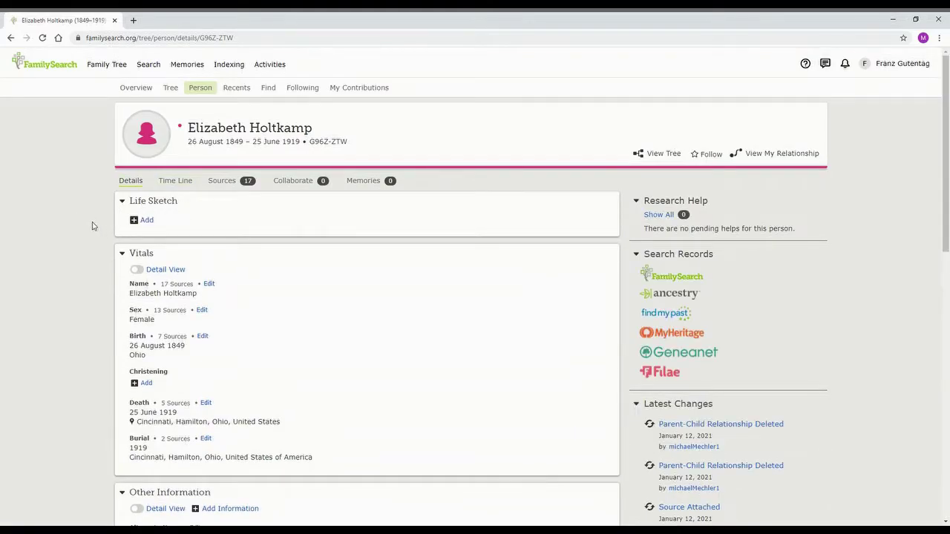
{"action": "scroll", "coordinate": [104, 233], "scroll_direction": "down", "scroll_amount": 2}
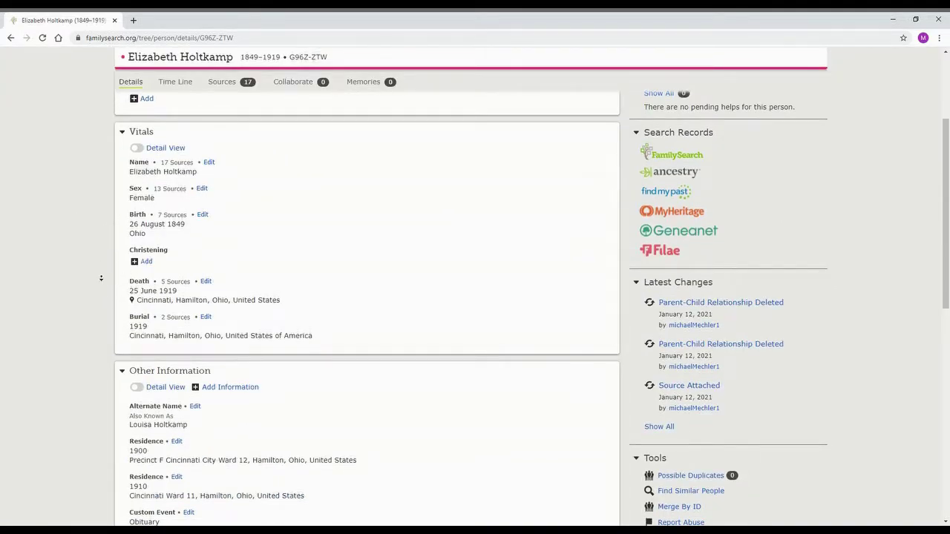
{"action": "scroll", "coordinate": [99, 272], "scroll_direction": "down", "scroll_amount": 1}
{"action": "scroll", "coordinate": [94, 312], "scroll_direction": "down", "scroll_amount": 1}
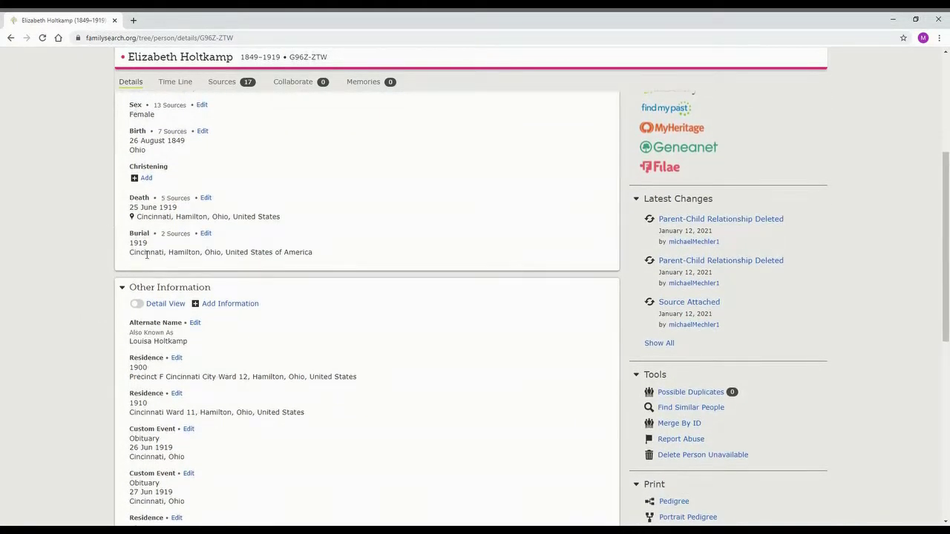
{"action": "triple_click", "coordinate": [147, 254]}
{"action": "left_click", "coordinate": [72, 249]}
{"action": "scroll", "coordinate": [102, 260], "scroll_direction": "down", "scroll_amount": 1}
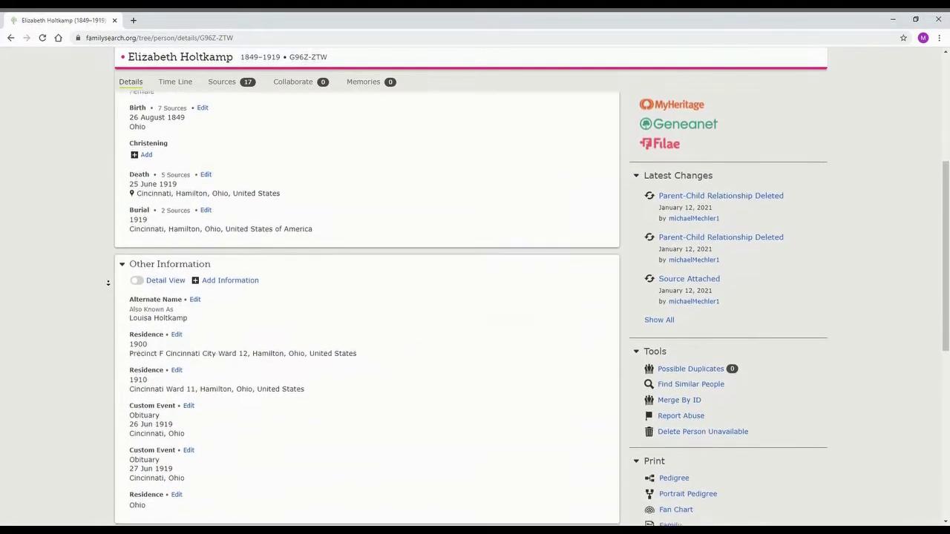
- View the ancestor's Time Line and read through its events from birth to the obituary entries
{"action": "left_click", "coordinate": [181, 84]}
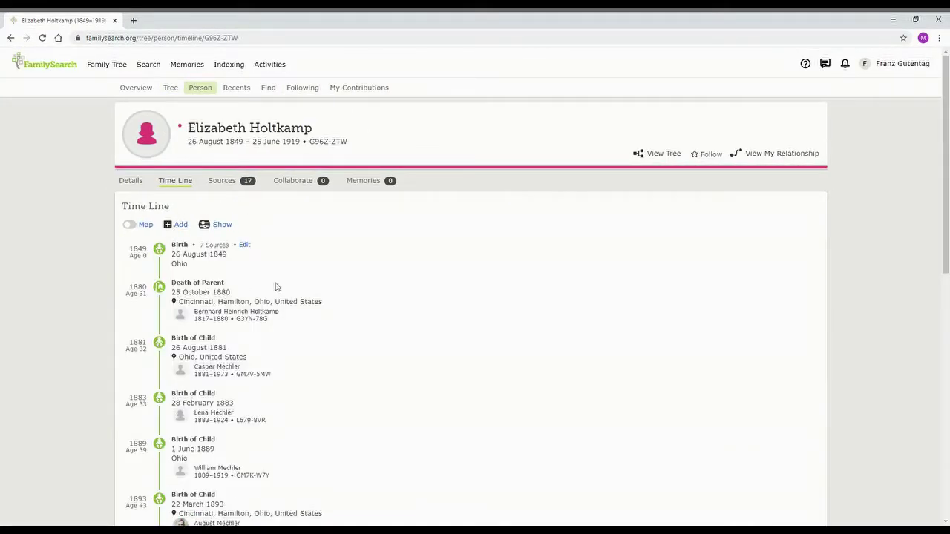
{"action": "scroll", "coordinate": [98, 235], "scroll_direction": "down", "scroll_amount": 2}
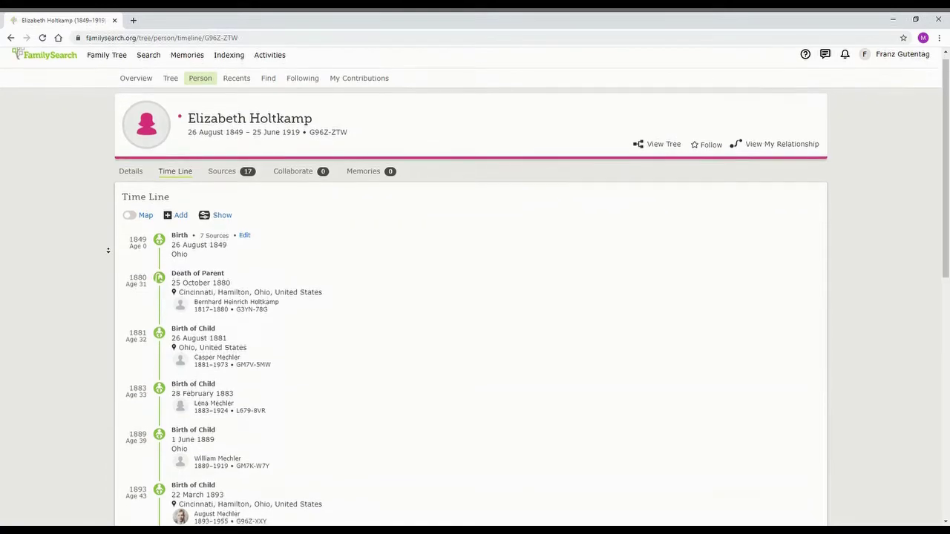
{"action": "scroll", "coordinate": [112, 262], "scroll_direction": "down", "scroll_amount": 2}
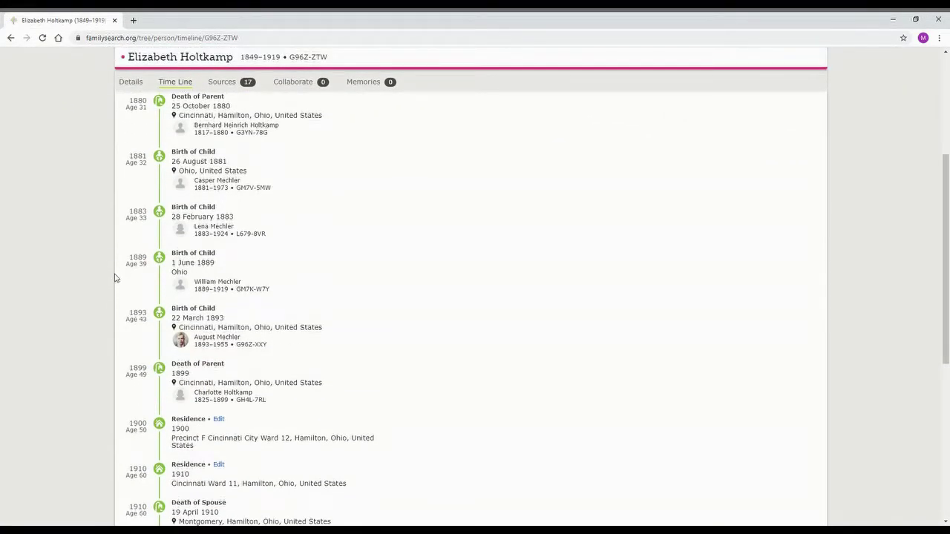
{"action": "scroll", "coordinate": [115, 275], "scroll_direction": "down", "scroll_amount": 3}
{"action": "scroll", "coordinate": [136, 378], "scroll_direction": "down", "scroll_amount": 2}
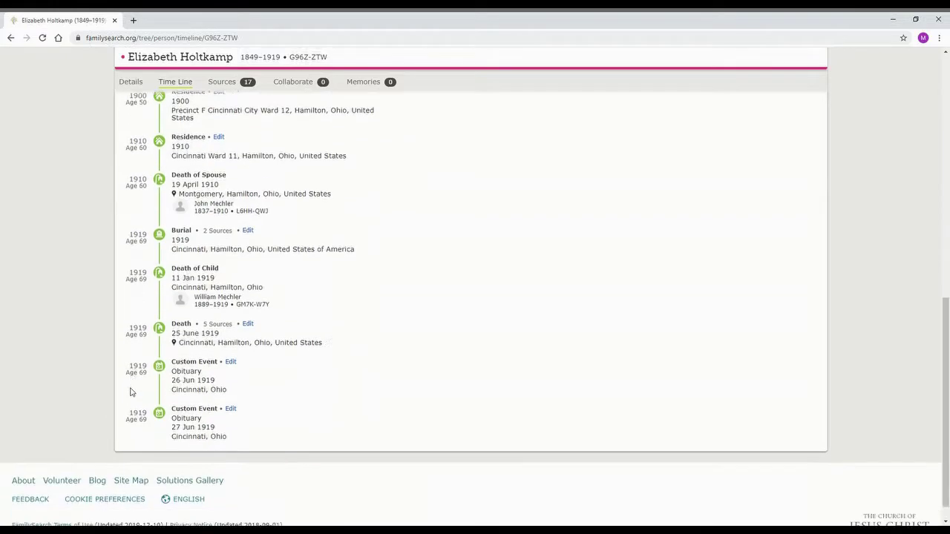
- Finish reading the ancestor's Time Line, and view the list of Sources attached to her
{"action": "left_click_drag", "start_coordinate": [255, 416], "coordinate": [167, 402]}
{"action": "left_click", "coordinate": [165, 403]}
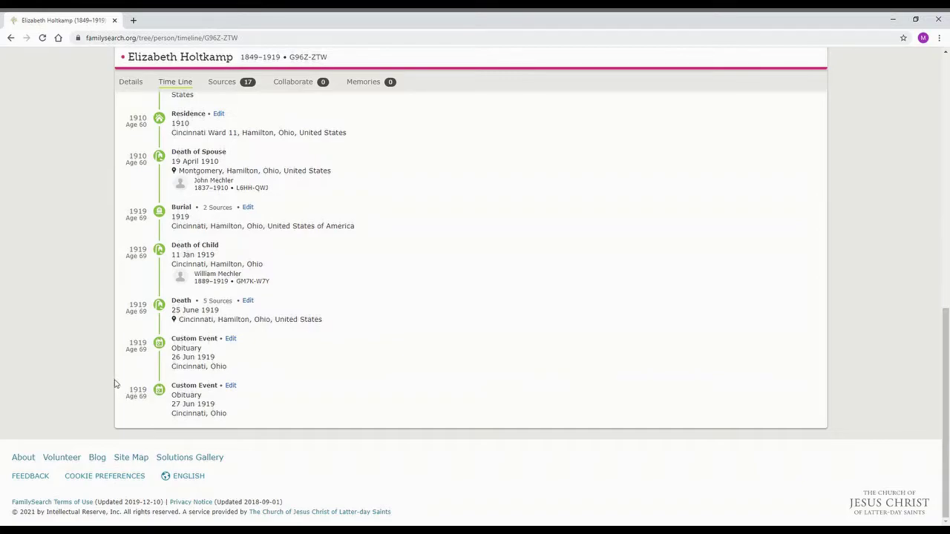
{"action": "scroll", "coordinate": [67, 334], "scroll_direction": "up", "scroll_amount": 10}
{"action": "left_click", "coordinate": [217, 183]}
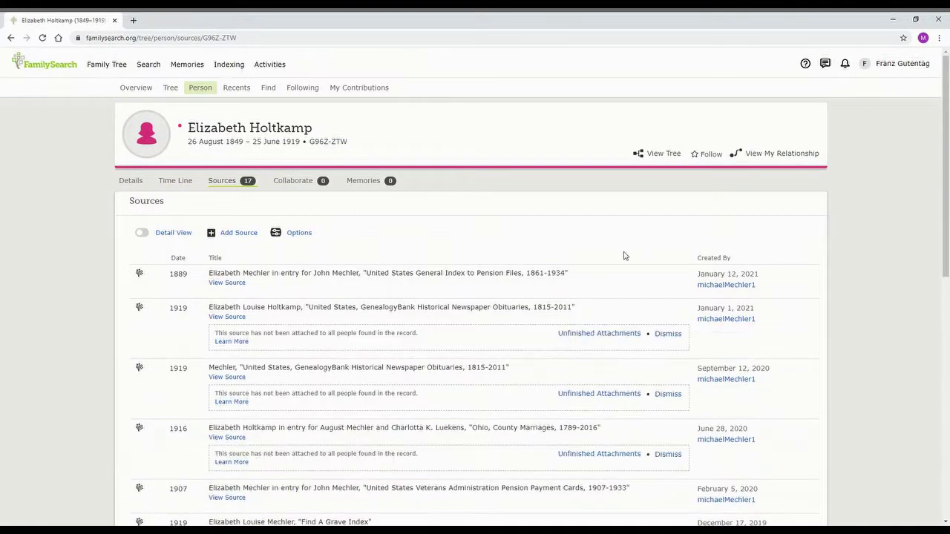
{"action": "middle_click", "coordinate": [121, 239]}
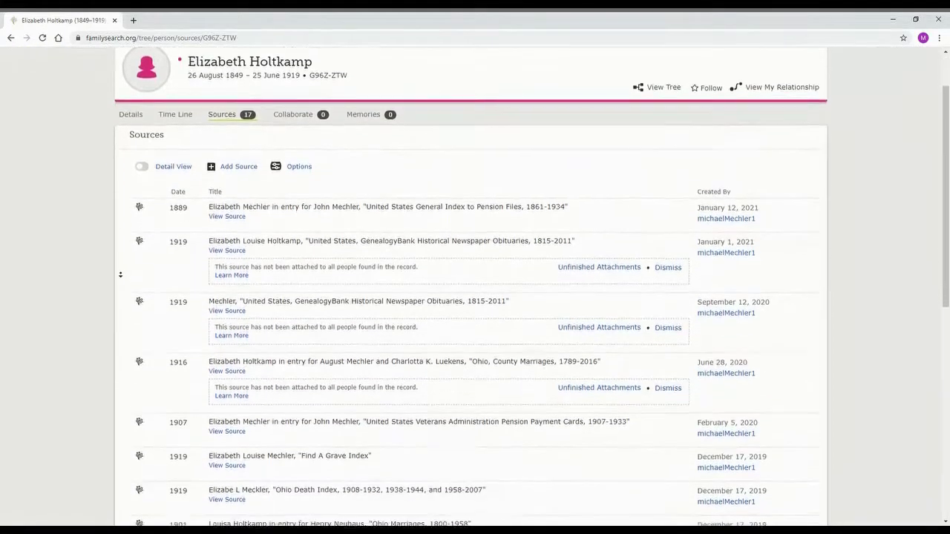
{"action": "left_click", "coordinate": [114, 270]}
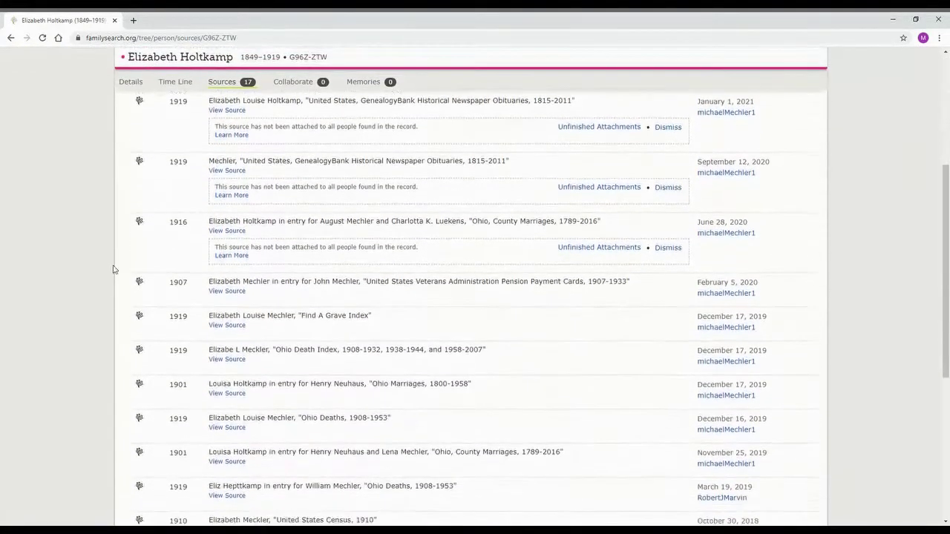
- Open the unfinished attachments of the 1916 Ohio County Marriages source and compare the people on the record with those in Family Tree
{"action": "left_click", "coordinate": [567, 248]}
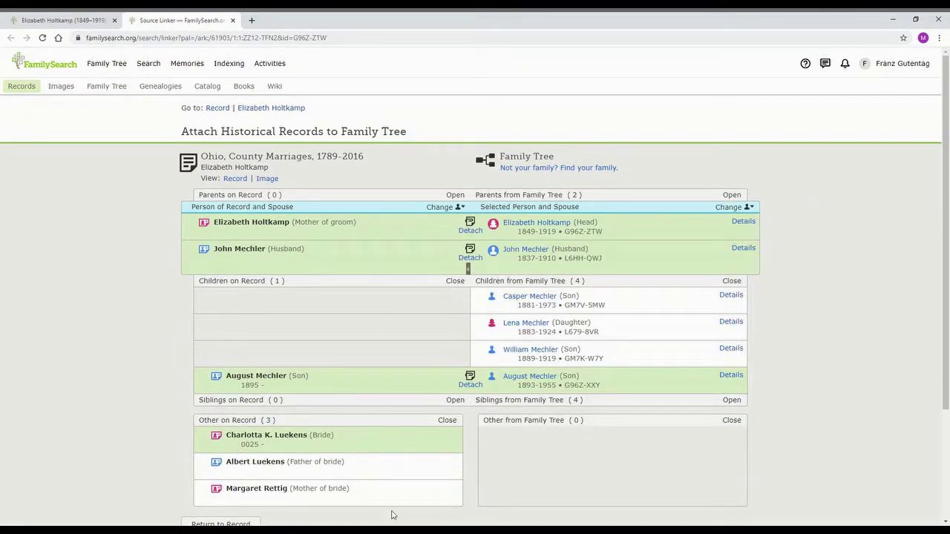
{"action": "scroll", "coordinate": [143, 396], "scroll_direction": "down", "scroll_amount": 3}
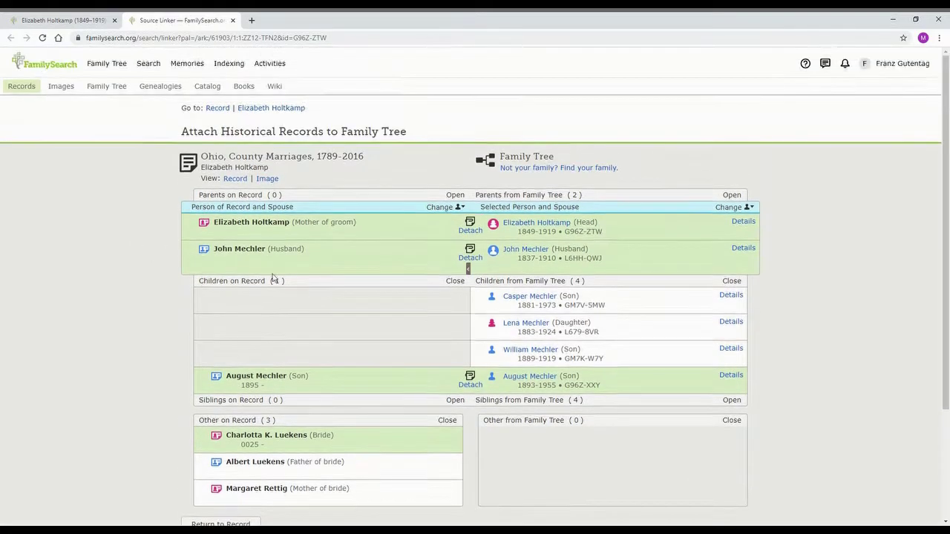
{"action": "scroll", "coordinate": [158, 316], "scroll_direction": "up", "scroll_amount": 2}
{"action": "left_click_drag", "start_coordinate": [303, 172], "coordinate": [234, 166]}
{"action": "left_click", "coordinate": [304, 170]}
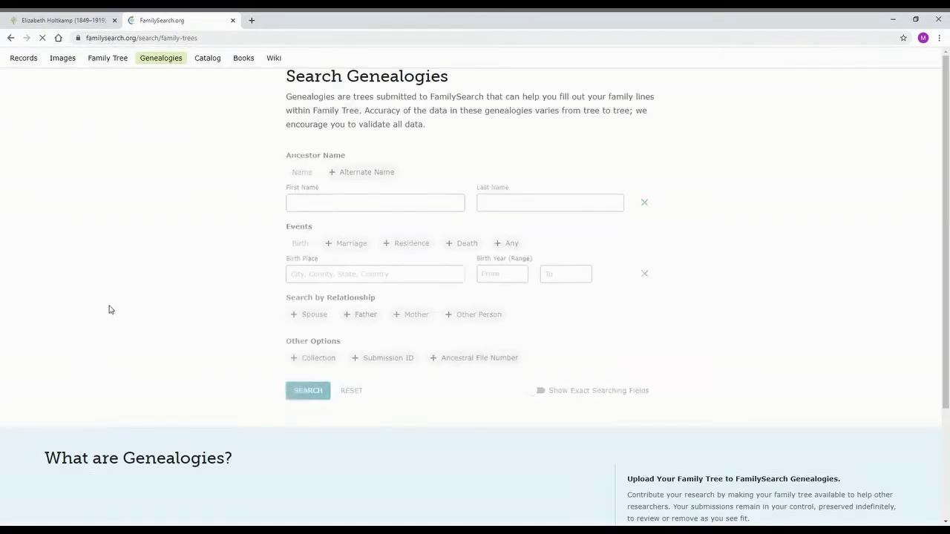
- Search Genealogies by the ancestor's last name only, leaving the first name empty
{"action": "left_click", "coordinate": [511, 235]}
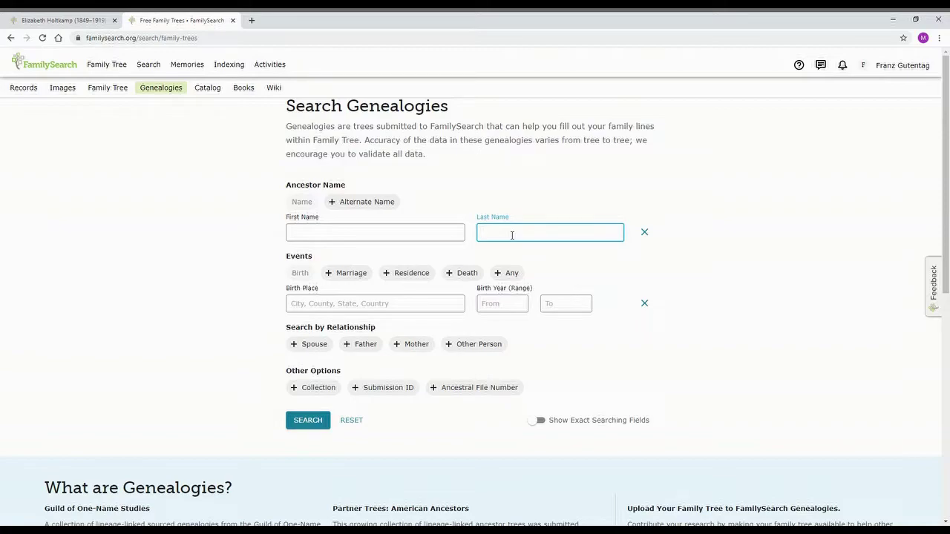
{"action": "left_click", "coordinate": [398, 234]}
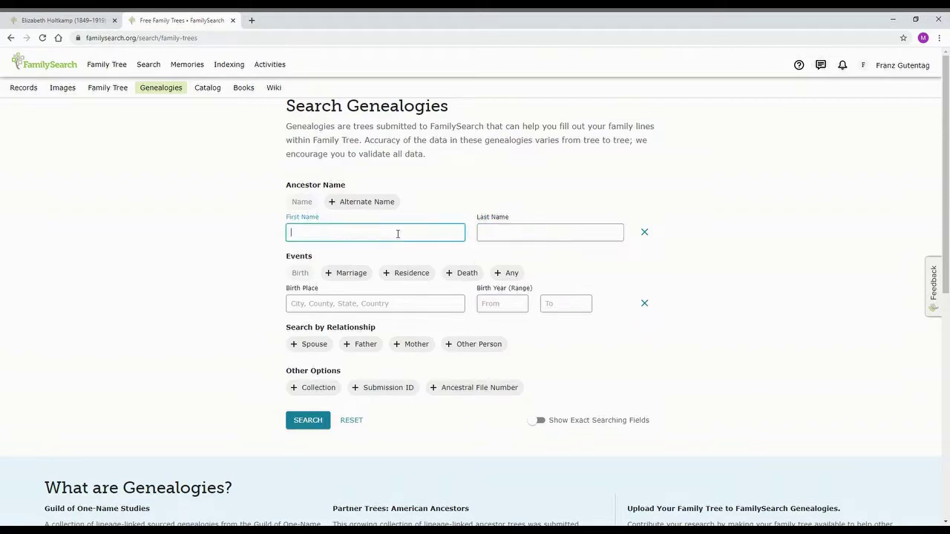
{"action": "left_click", "coordinate": [490, 206]}
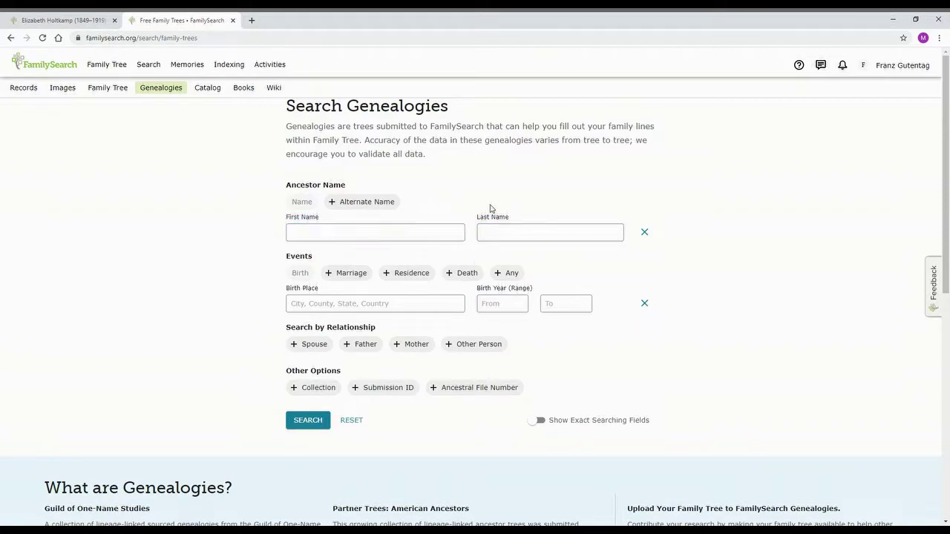
{"action": "left_click", "coordinate": [544, 232]}
{"action": "left_click", "coordinate": [514, 248]}
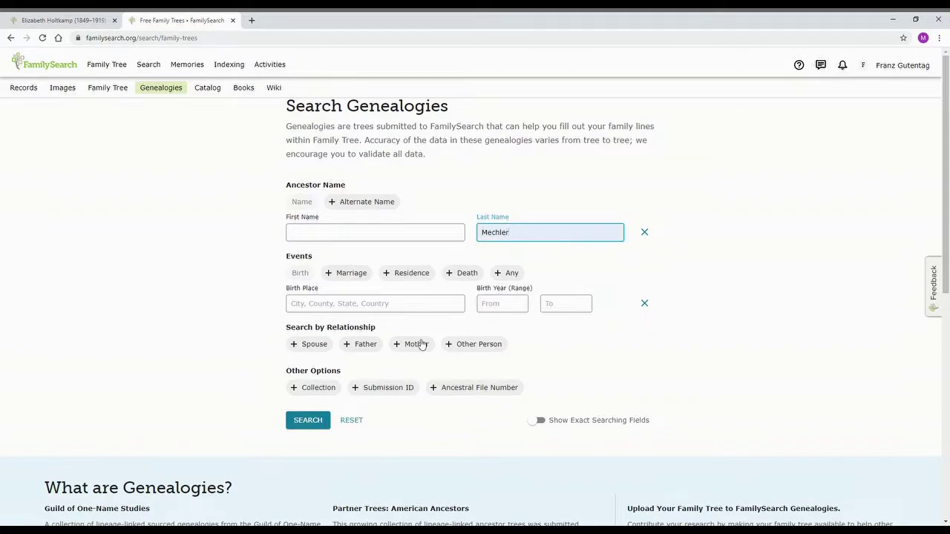
{"action": "left_click", "coordinate": [308, 420]}
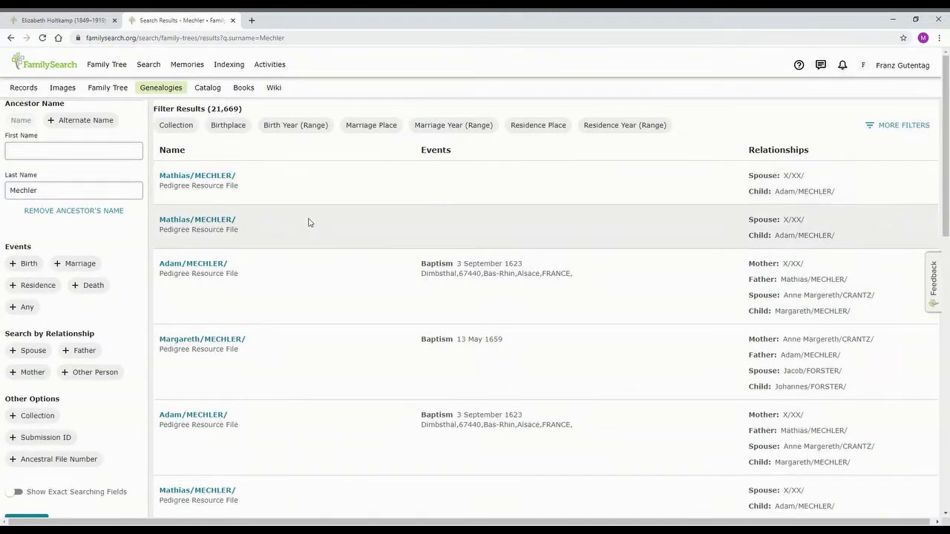
- Examine the Genealogies search results with their events and relationships, and the search fields available for refining them
{"action": "scroll", "coordinate": [319, 178], "scroll_direction": "down", "scroll_amount": 3}
{"action": "scroll", "coordinate": [349, 208], "scroll_direction": "down", "scroll_amount": 3}
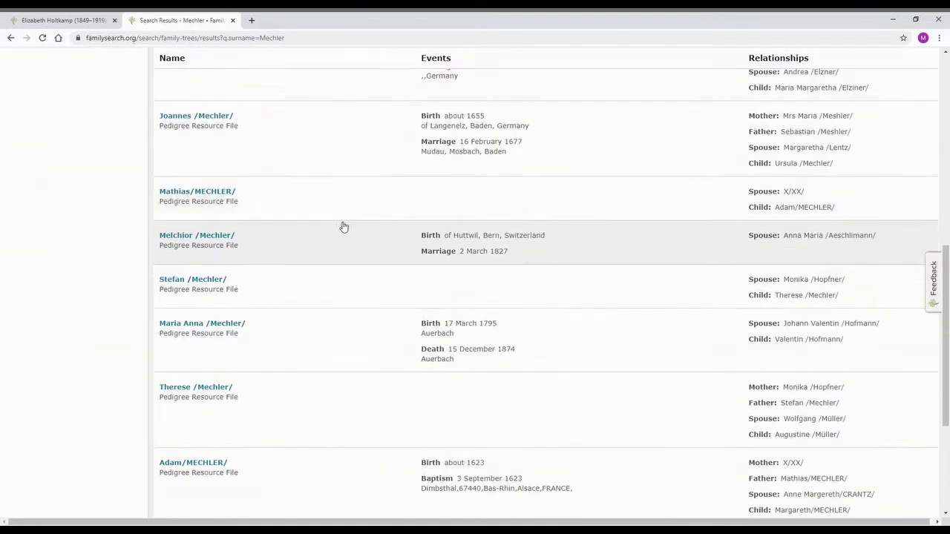
{"action": "scroll", "coordinate": [313, 255], "scroll_direction": "down", "scroll_amount": 3}
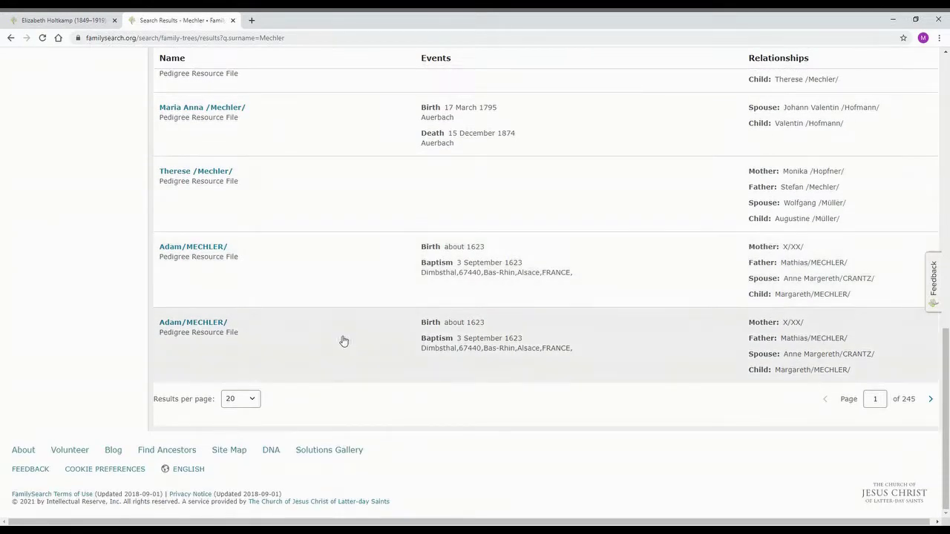
{"action": "scroll", "coordinate": [377, 361], "scroll_direction": "up", "scroll_amount": 10}
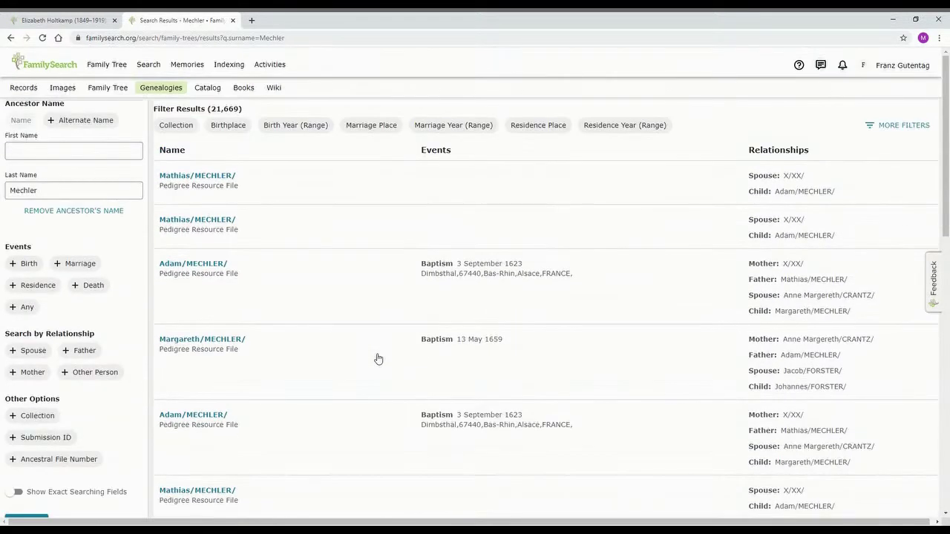
{"action": "scroll", "coordinate": [137, 237], "scroll_direction": "down", "scroll_amount": 2}
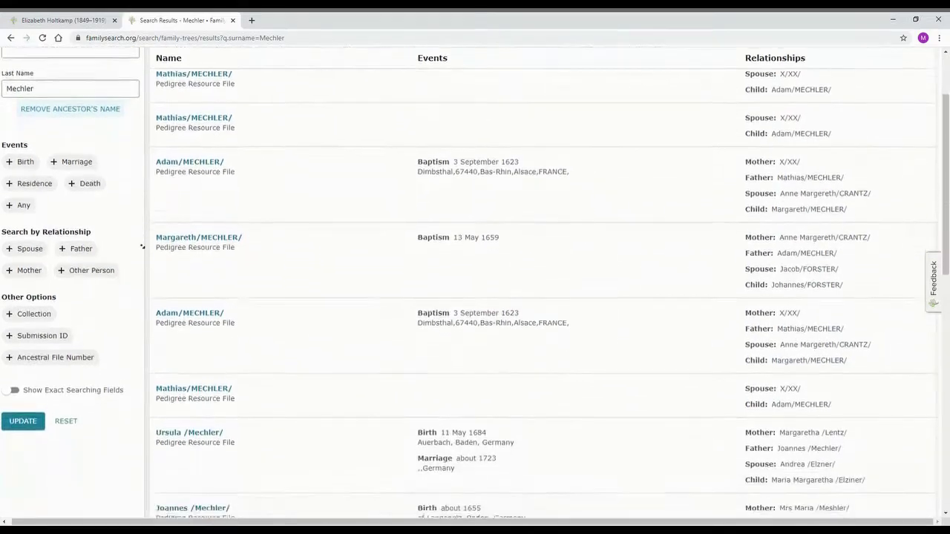
{"action": "scroll", "coordinate": [134, 238], "scroll_direction": "up", "scroll_amount": 2}
{"action": "scroll", "coordinate": [53, 344], "scroll_direction": "down", "scroll_amount": 3}
{"action": "scroll", "coordinate": [53, 343], "scroll_direction": "up", "scroll_amount": 3}
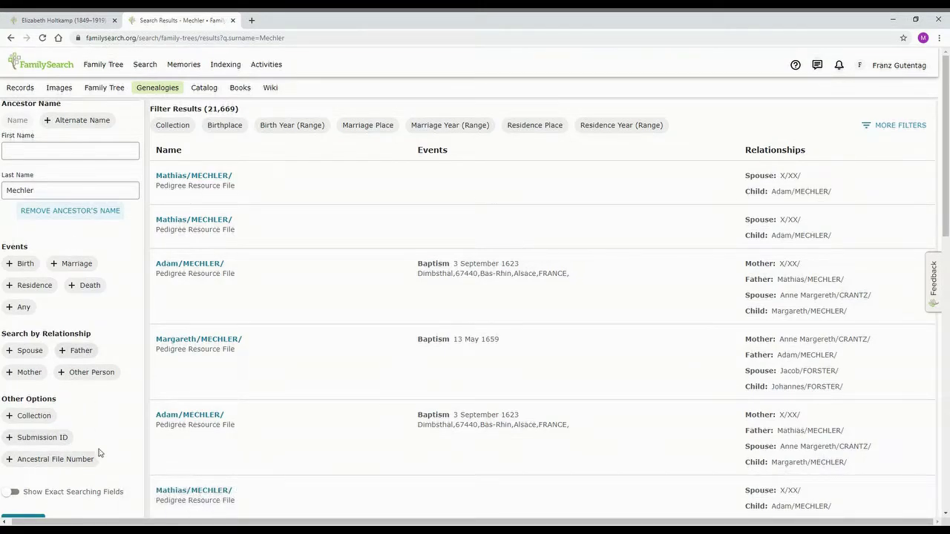
{"action": "scroll", "coordinate": [98, 449], "scroll_direction": "down", "scroll_amount": 3}
{"action": "scroll", "coordinate": [165, 259], "scroll_direction": "up", "scroll_amount": 3}
- Open the FamilySearch Catalog and read its description of genealogical materials and where they are available
{"action": "left_click", "coordinate": [201, 91]}
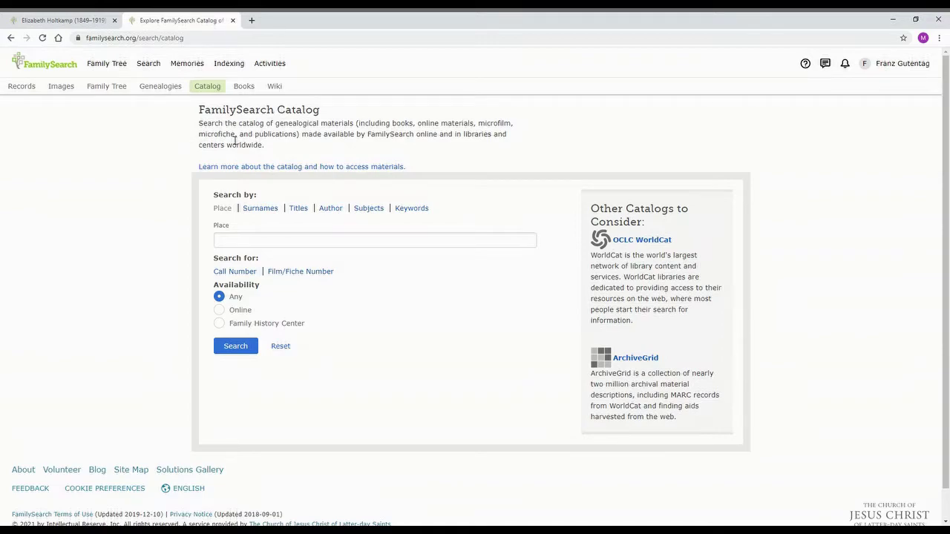
{"action": "left_click_drag", "start_coordinate": [281, 130], "coordinate": [363, 130]}
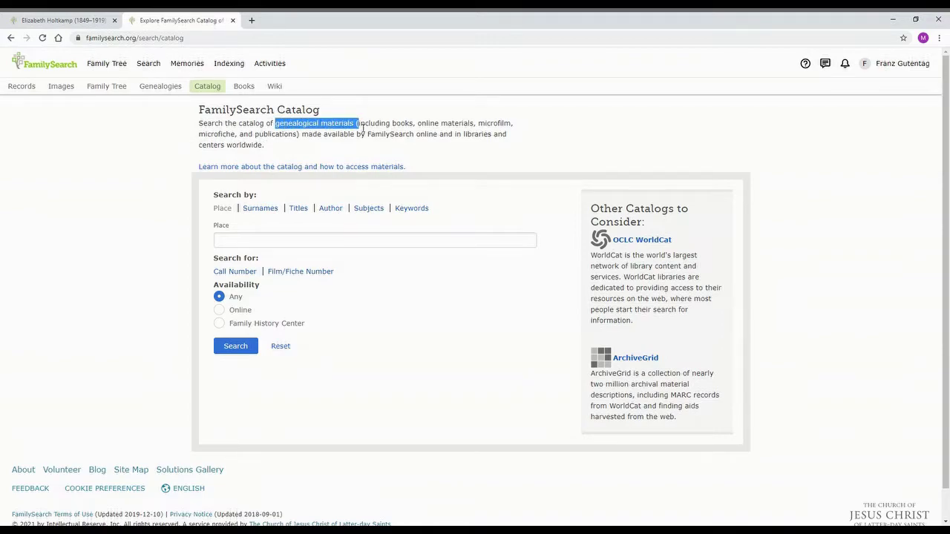
{"action": "left_click", "coordinate": [447, 147]}
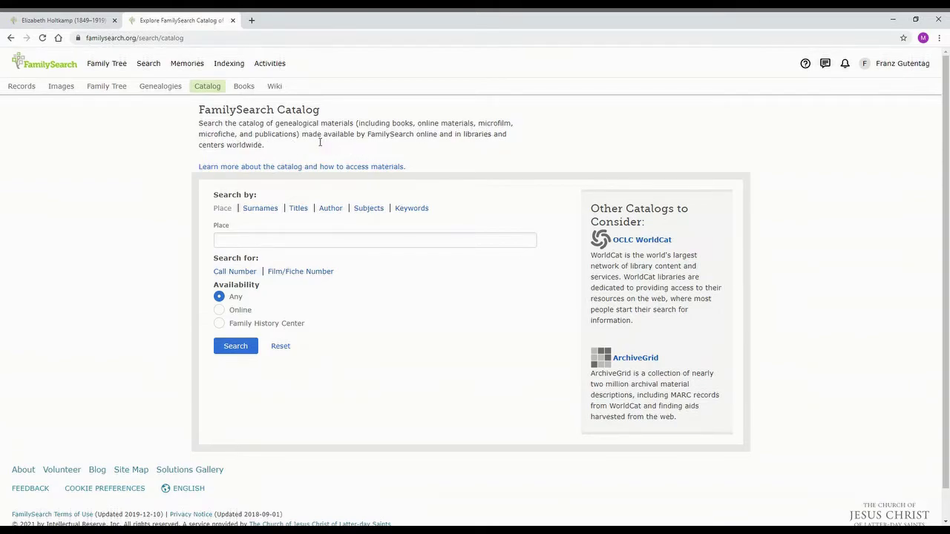
{"action": "left_click_drag", "start_coordinate": [317, 147], "coordinate": [329, 141]}
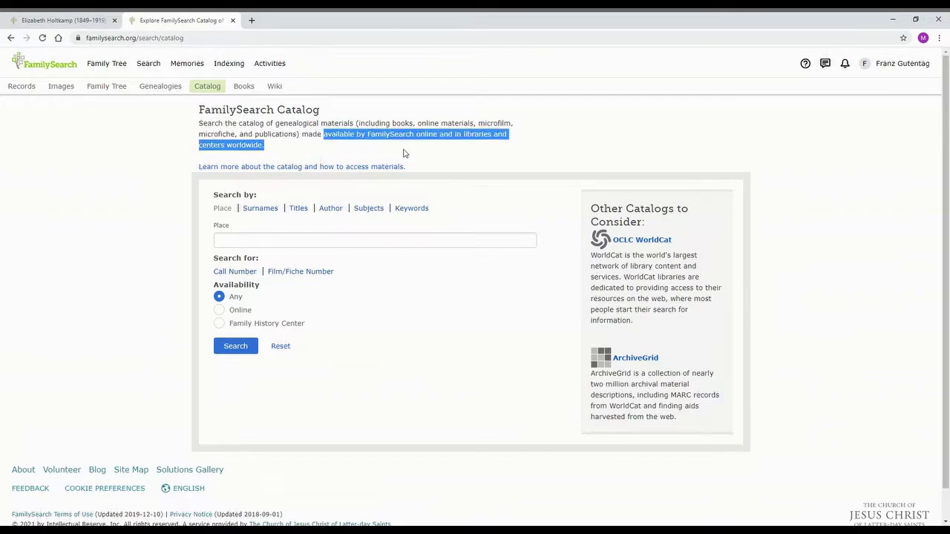
{"action": "left_click", "coordinate": [452, 156]}
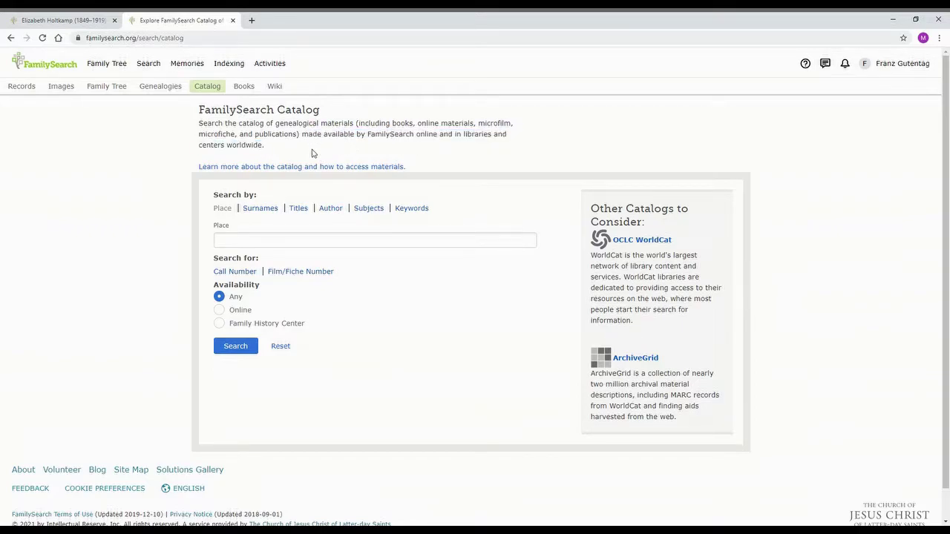
- Search the catalog for the place United States, Ohio, Hamilton, Cincinnati with Any availability, and browse the record categories
{"action": "left_click", "coordinate": [283, 240]}
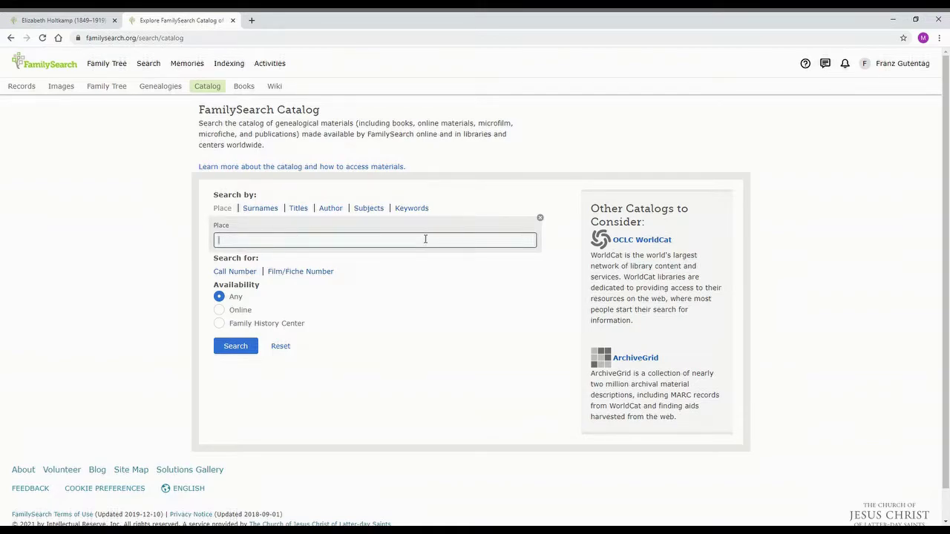
{"action": "type", "text": "cincinna"}
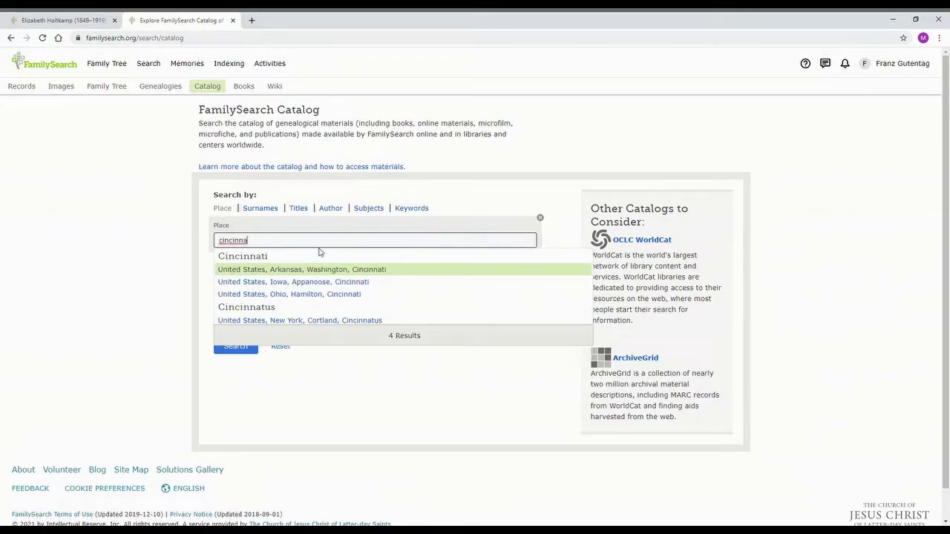
{"action": "left_click", "coordinate": [245, 294]}
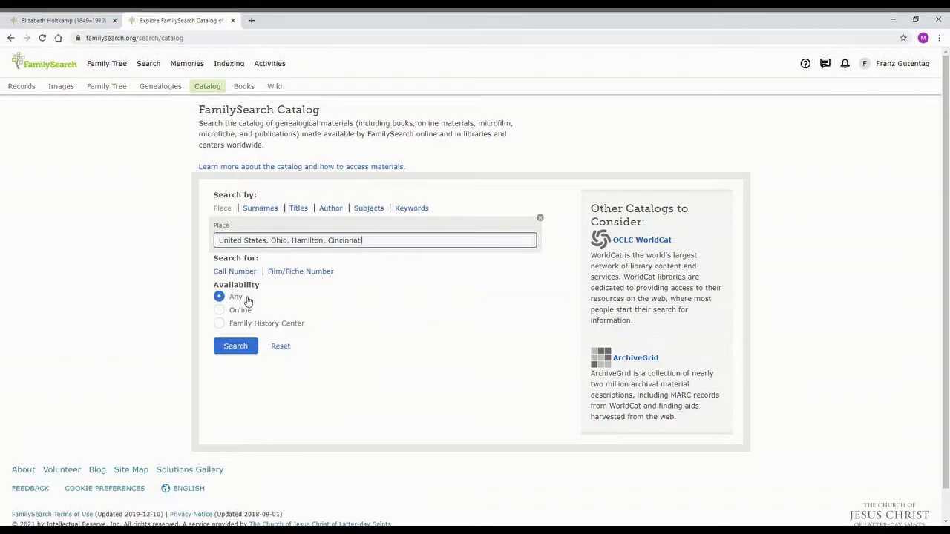
{"action": "left_click", "coordinate": [256, 346]}
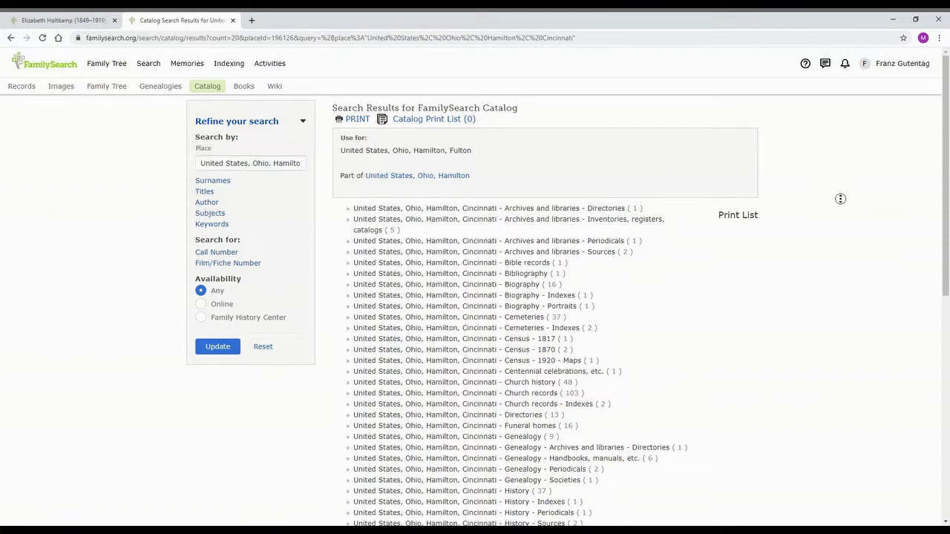
{"action": "scroll", "coordinate": [834, 220], "scroll_direction": "down", "scroll_amount": 2}
{"action": "scroll", "coordinate": [835, 228], "scroll_direction": "down", "scroll_amount": 5}
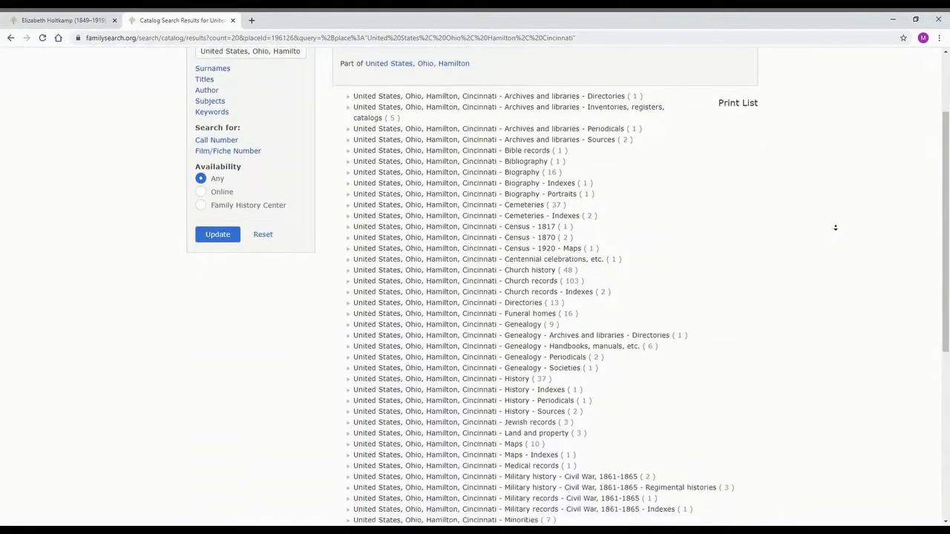
{"action": "scroll", "coordinate": [835, 235], "scroll_direction": "down", "scroll_amount": 4}
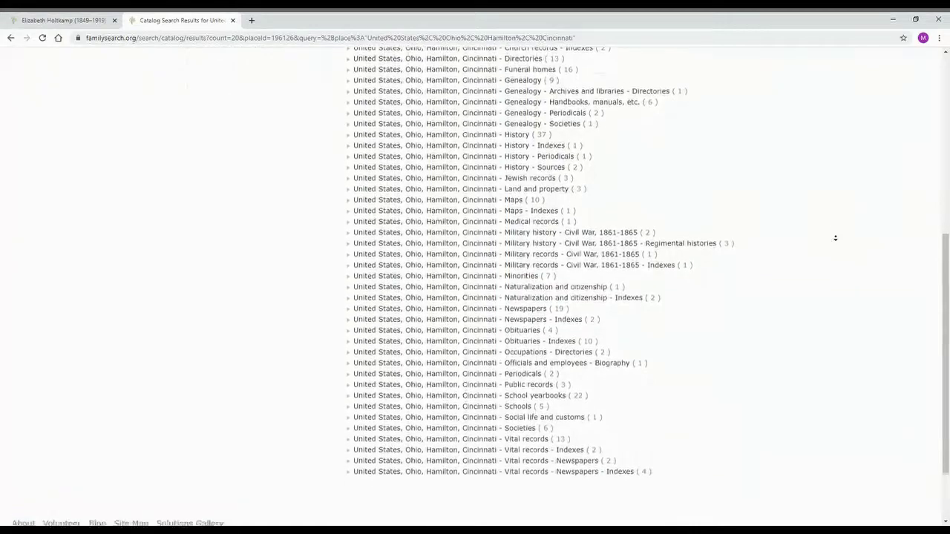
{"action": "scroll", "coordinate": [723, 385], "scroll_direction": "down", "scroll_amount": 2}
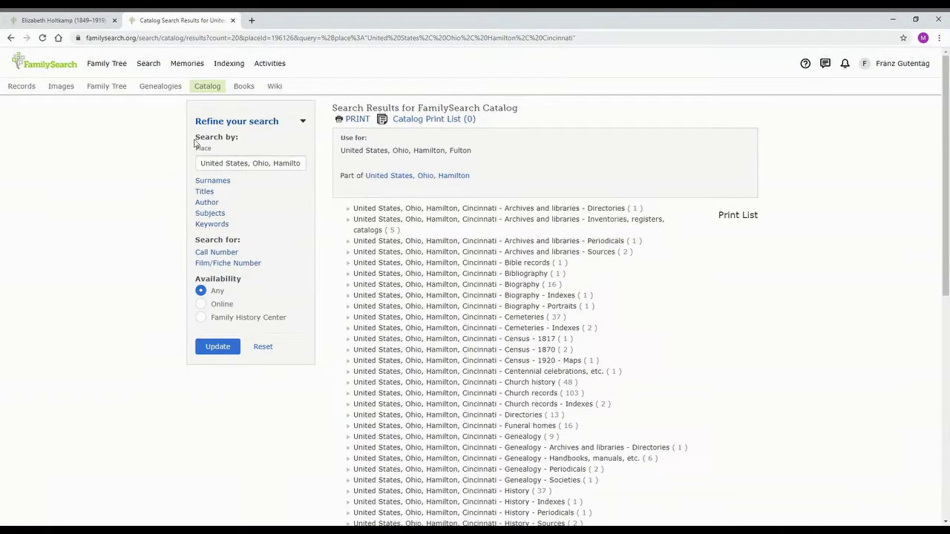
- Show the Titles, Author Name, Subjects, Keywords and Film/Fiche Number fields for refining the catalog search
{"action": "left_click", "coordinate": [207, 192]}
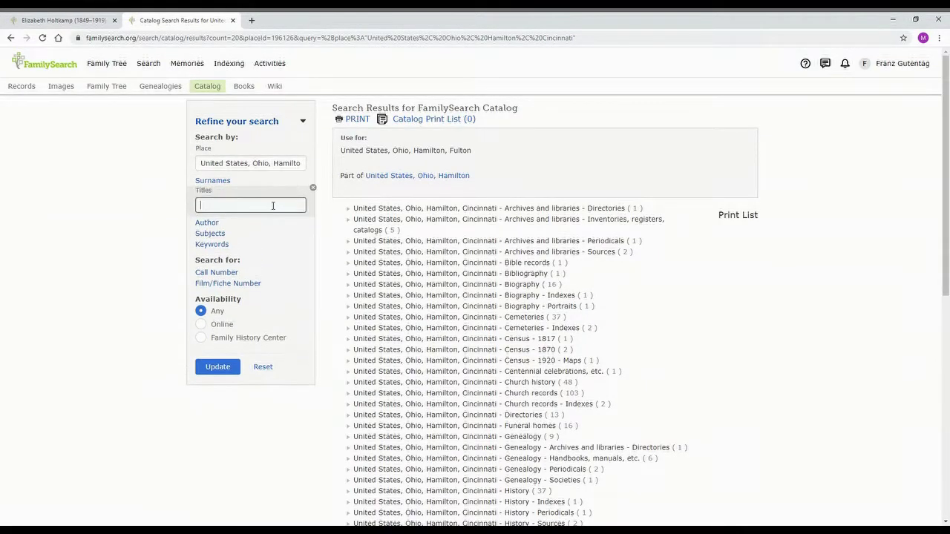
{"action": "left_click", "coordinate": [207, 222]}
{"action": "left_click", "coordinate": [211, 251]}
{"action": "left_click", "coordinate": [223, 291]}
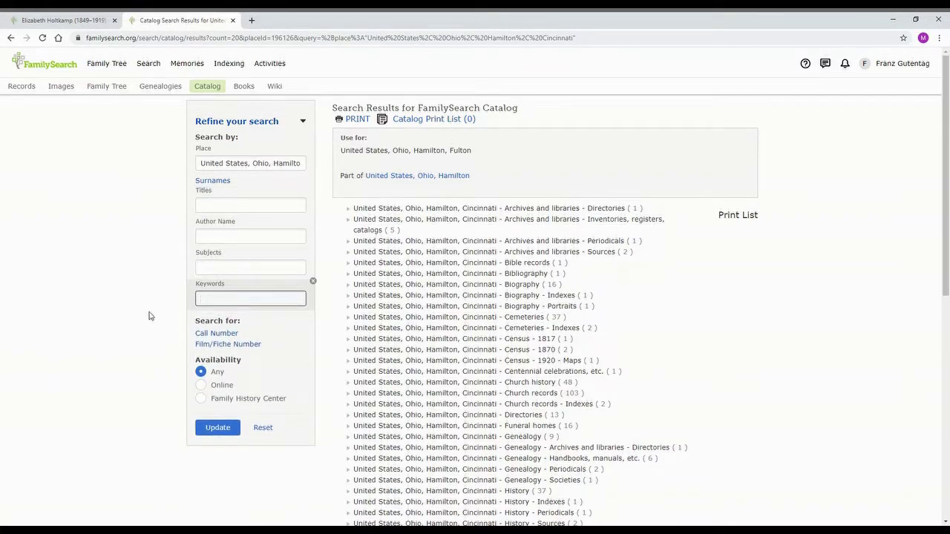
{"action": "left_click", "coordinate": [256, 346]}
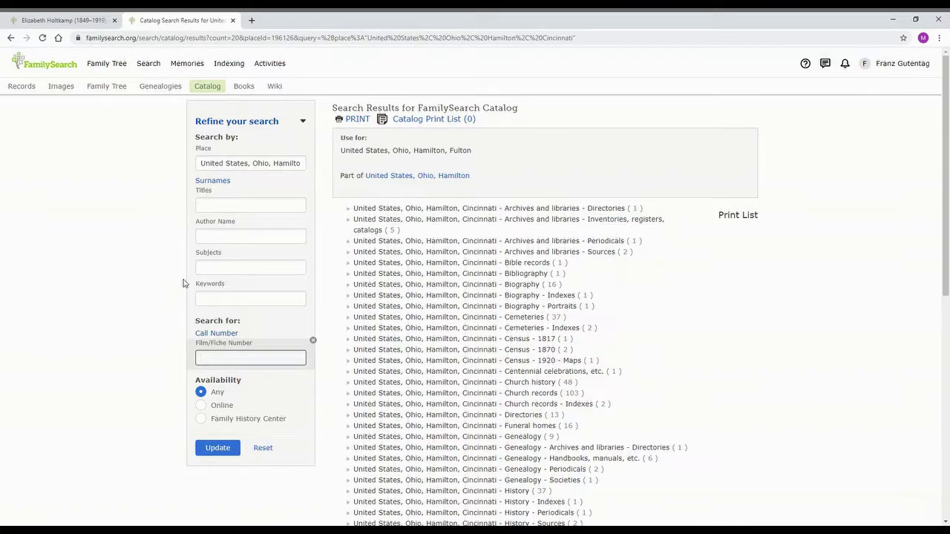
{"action": "left_click_drag", "start_coordinate": [197, 344], "coordinate": [217, 351]}
- Open Books and look over the Digital Library's introduction and its partner institutions
{"action": "left_click", "coordinate": [249, 86]}
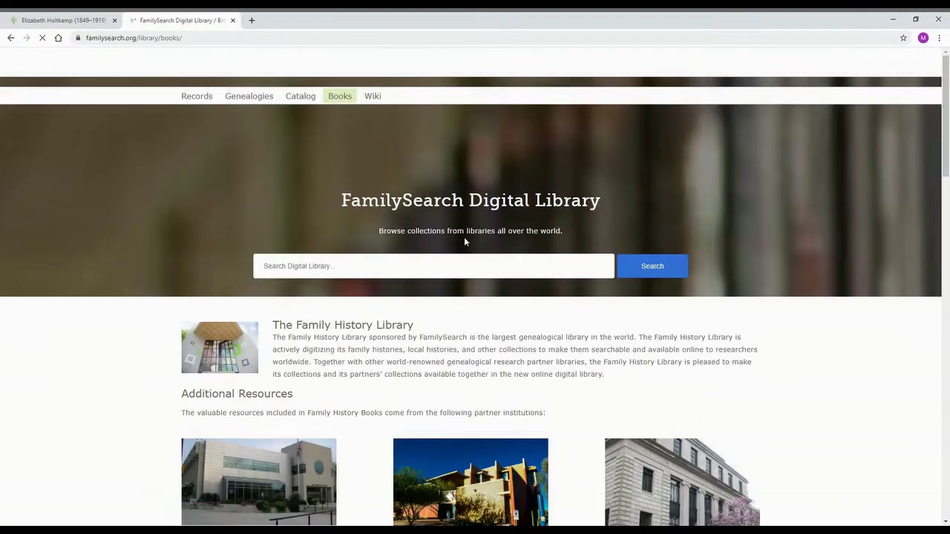
{"action": "scroll", "coordinate": [60, 273], "scroll_direction": "down", "scroll_amount": 3}
{"action": "scroll", "coordinate": [165, 203], "scroll_direction": "up", "scroll_amount": 3}
{"action": "scroll", "coordinate": [149, 322], "scroll_direction": "down", "scroll_amount": 3}
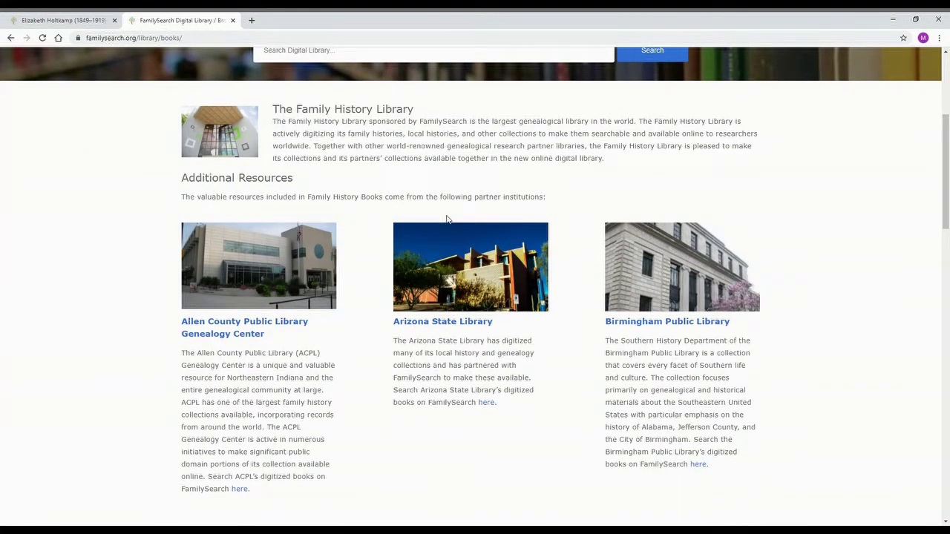
{"action": "scroll", "coordinate": [312, 159], "scroll_direction": "up", "scroll_amount": 3}
- Search the FamilySearch Digital Library for cincinnati
{"action": "left_click", "coordinate": [363, 297]}
{"action": "type", "text": "cincinnati"}
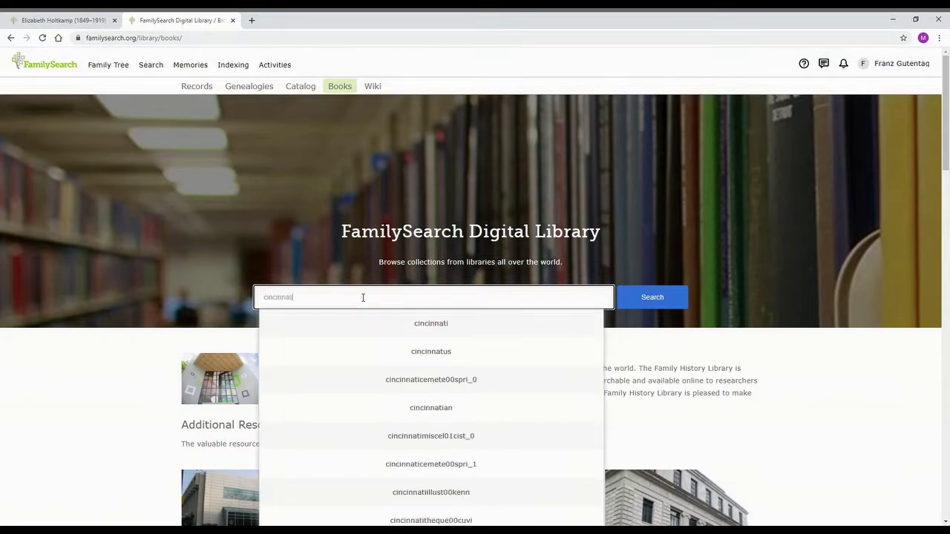
{"action": "key", "text": "Return"}
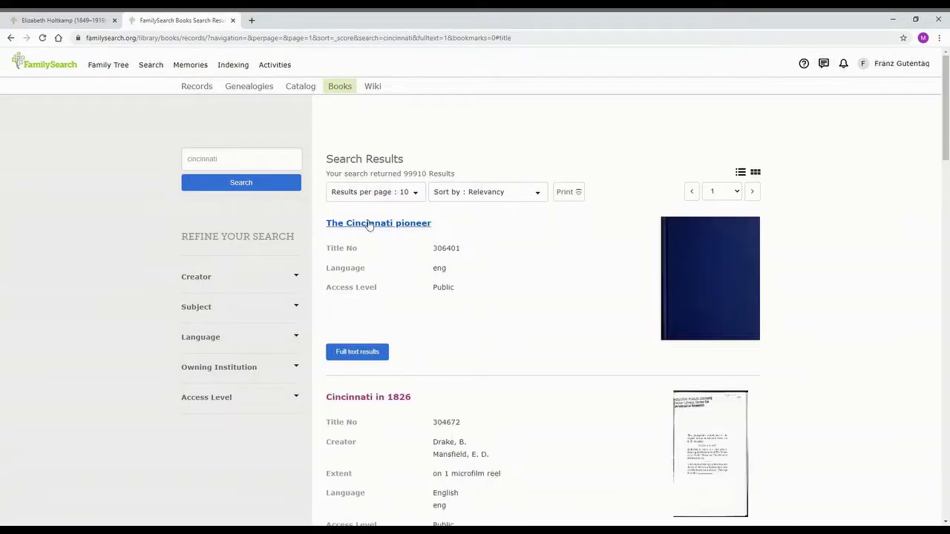
- Look through the first page of Cincinnati book results, their title details and the options for refining the search
{"action": "scroll", "coordinate": [584, 294], "scroll_direction": "down", "scroll_amount": 3}
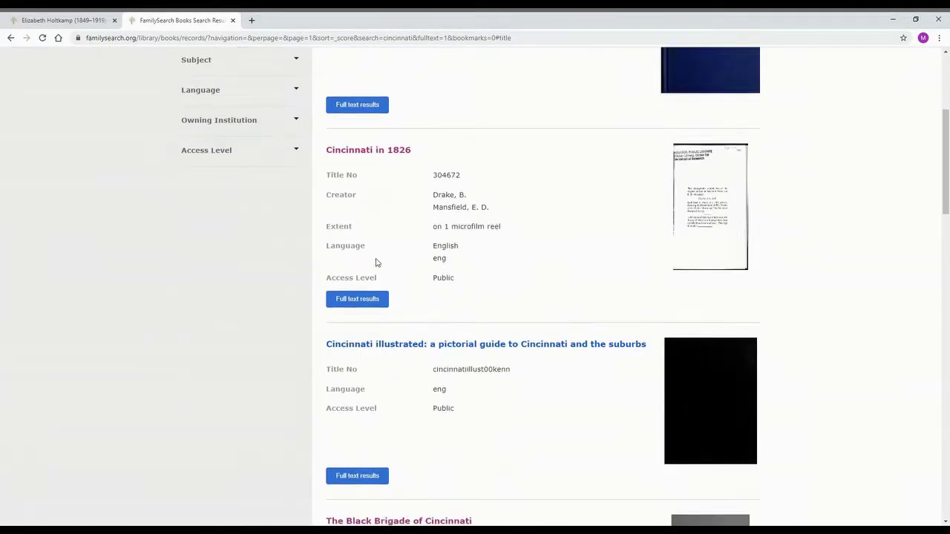
{"action": "triple_click", "coordinate": [334, 170]}
{"action": "left_click", "coordinate": [490, 176]}
{"action": "scroll", "coordinate": [496, 304], "scroll_direction": "down", "scroll_amount": 3}
{"action": "scroll", "coordinate": [477, 316], "scroll_direction": "down", "scroll_amount": 3}
{"action": "scroll", "coordinate": [483, 382], "scroll_direction": "down", "scroll_amount": 3}
{"action": "scroll", "coordinate": [475, 384], "scroll_direction": "down", "scroll_amount": 3}
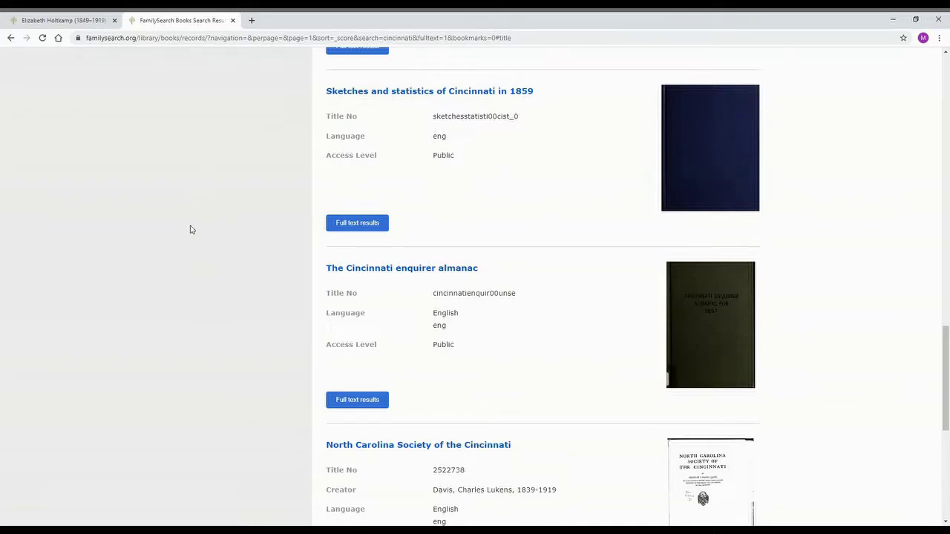
{"action": "scroll", "coordinate": [196, 324], "scroll_direction": "up", "scroll_amount": 15}
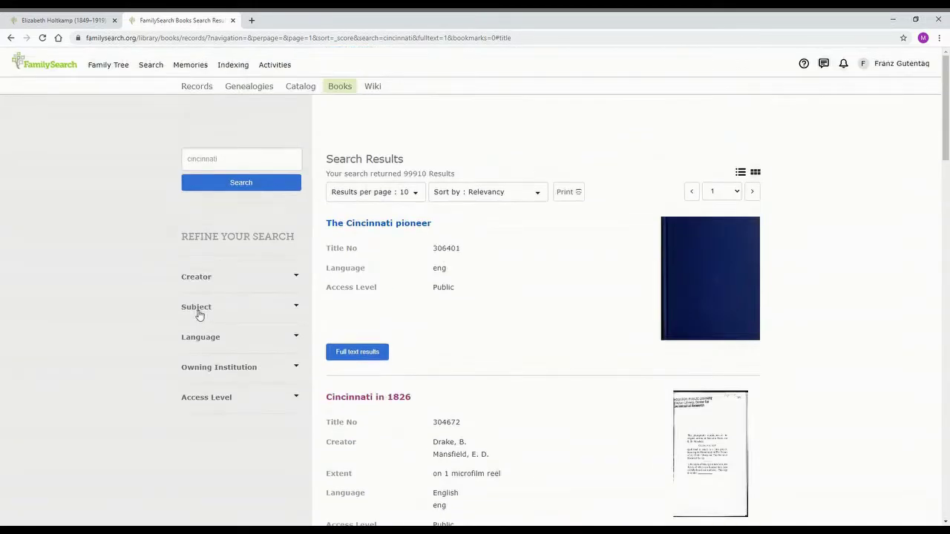
- Open the FamilySearch Research Wiki, close the other open page, and look over the wiki's main page and world map
{"action": "left_click", "coordinate": [372, 86]}
{"action": "left_click", "coordinate": [115, 20]}
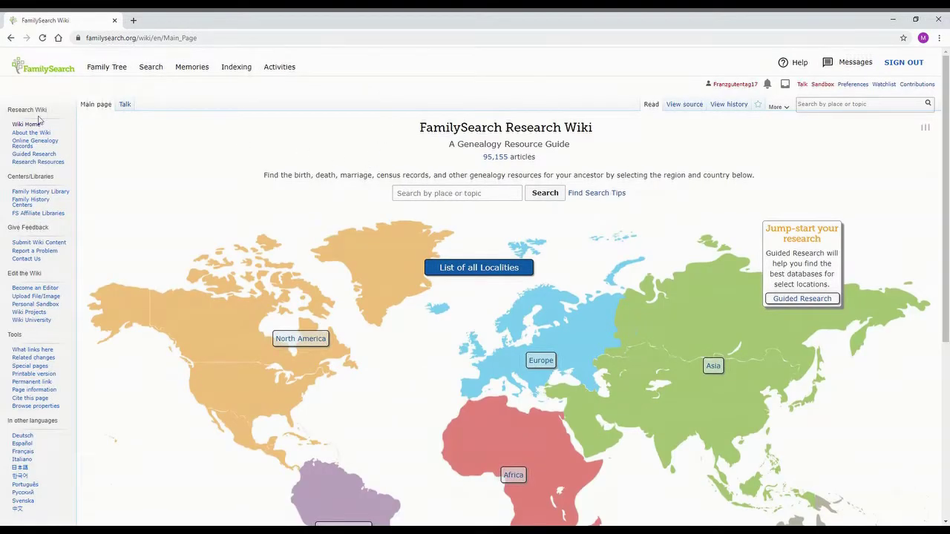
{"action": "scroll", "coordinate": [252, 226], "scroll_direction": "down", "scroll_amount": 3}
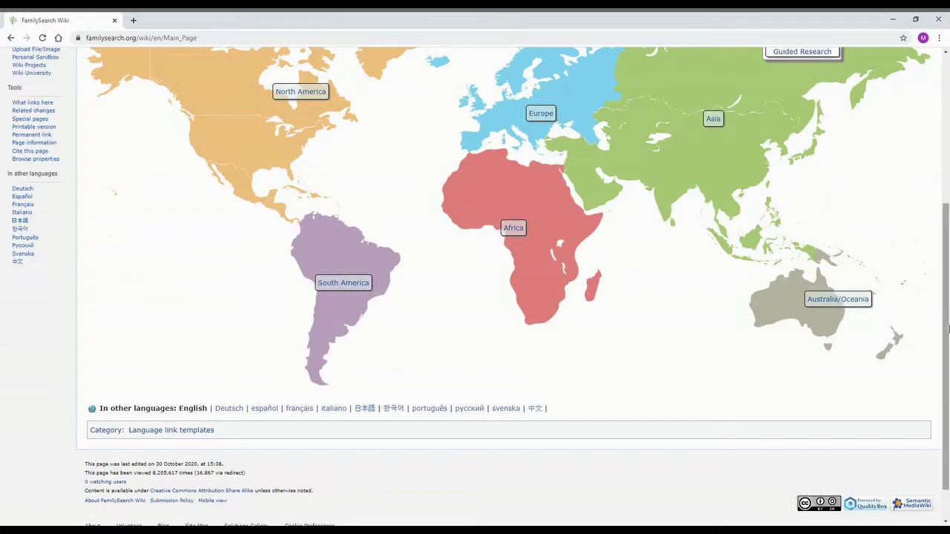
{"action": "left_click_drag", "start_coordinate": [946, 306], "coordinate": [948, 163]}
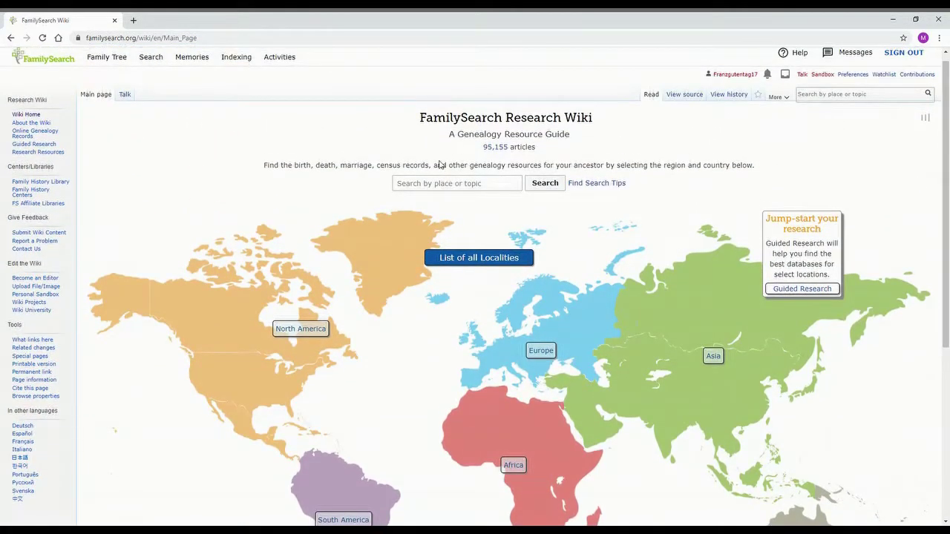
{"action": "left_click_drag", "start_coordinate": [428, 117], "coordinate": [439, 108]}
{"action": "left_click", "coordinate": [413, 117]}
- Open the Ohio genealogy article from the world map by way of North America and United States
{"action": "scroll", "coordinate": [294, 250], "scroll_direction": "down", "scroll_amount": 3}
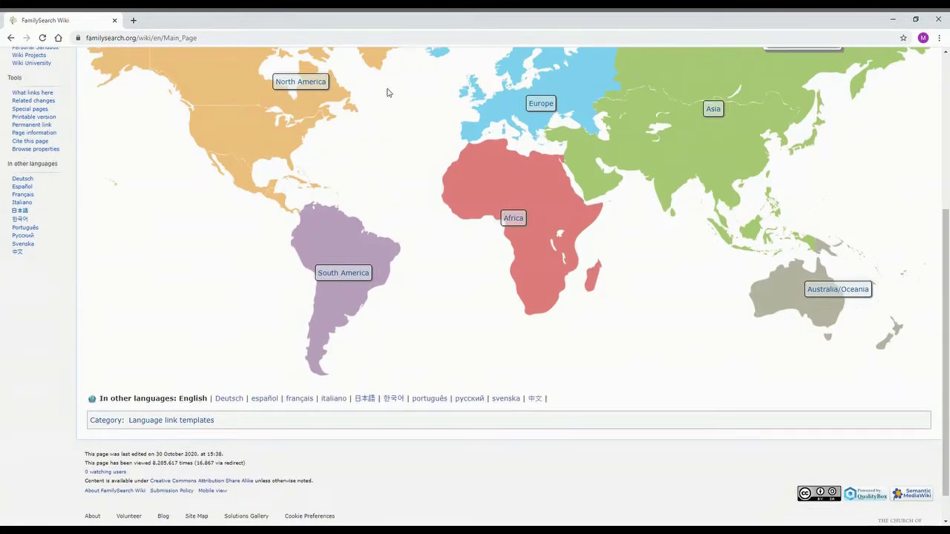
{"action": "left_click", "coordinate": [318, 85]}
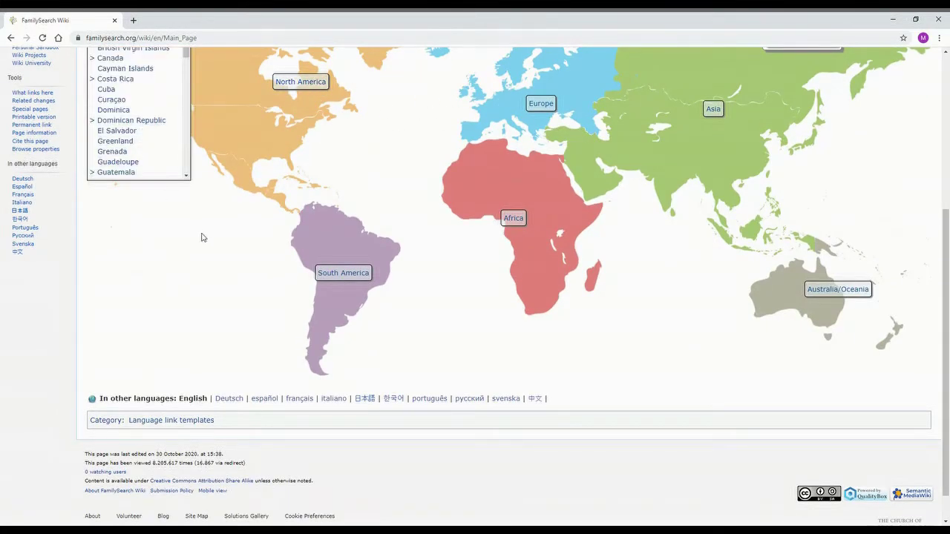
{"action": "scroll", "coordinate": [202, 239], "scroll_direction": "up", "scroll_amount": 3}
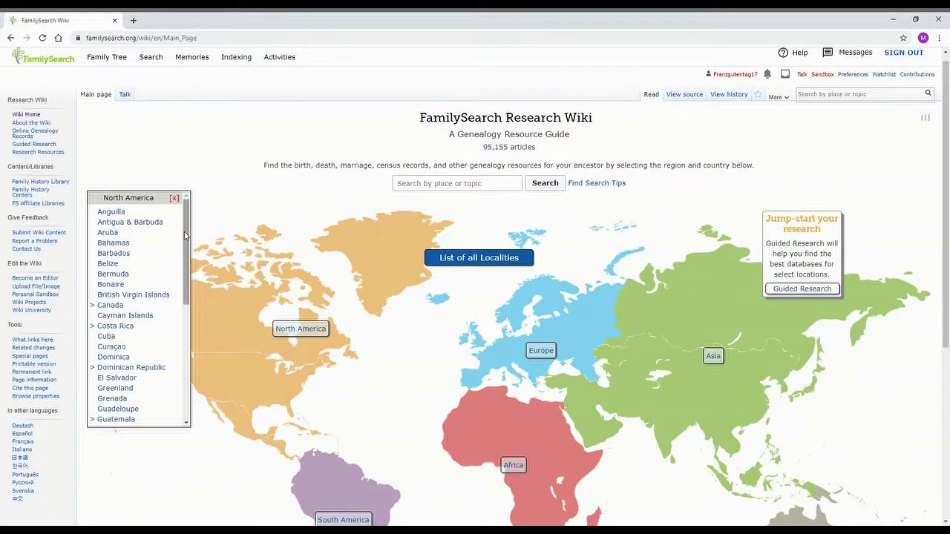
{"action": "left_click_drag", "start_coordinate": [184, 236], "coordinate": [189, 358]}
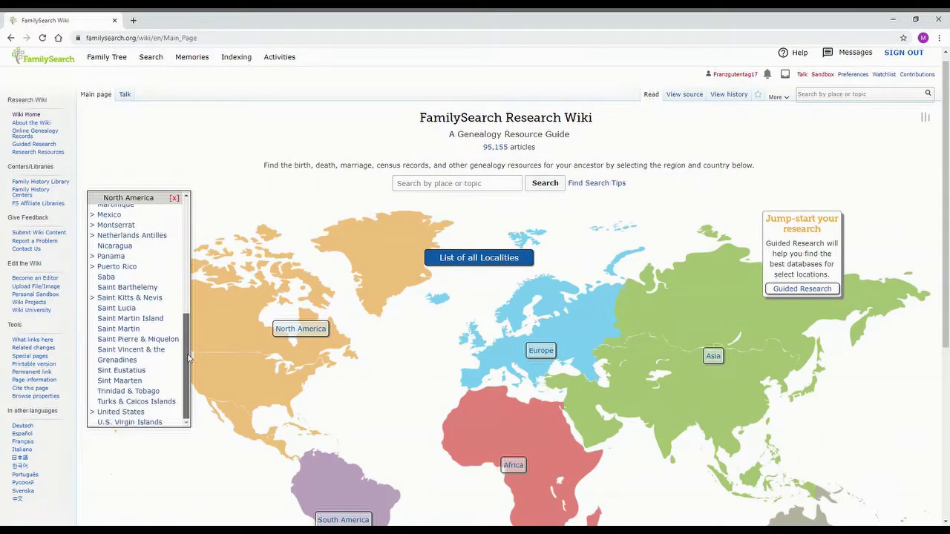
{"action": "left_click", "coordinate": [117, 413]}
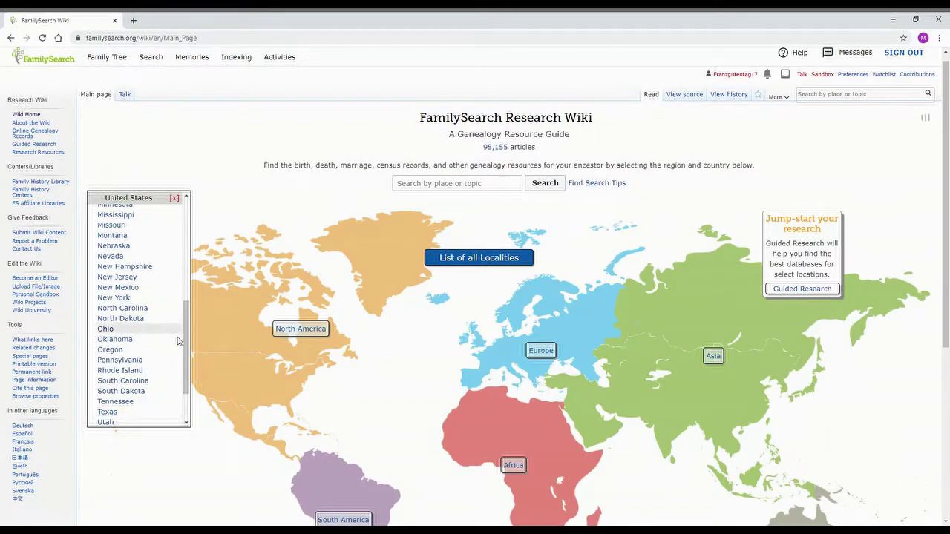
{"action": "left_click_drag", "start_coordinate": [187, 350], "coordinate": [186, 336]}
{"action": "left_click", "coordinate": [106, 360]}
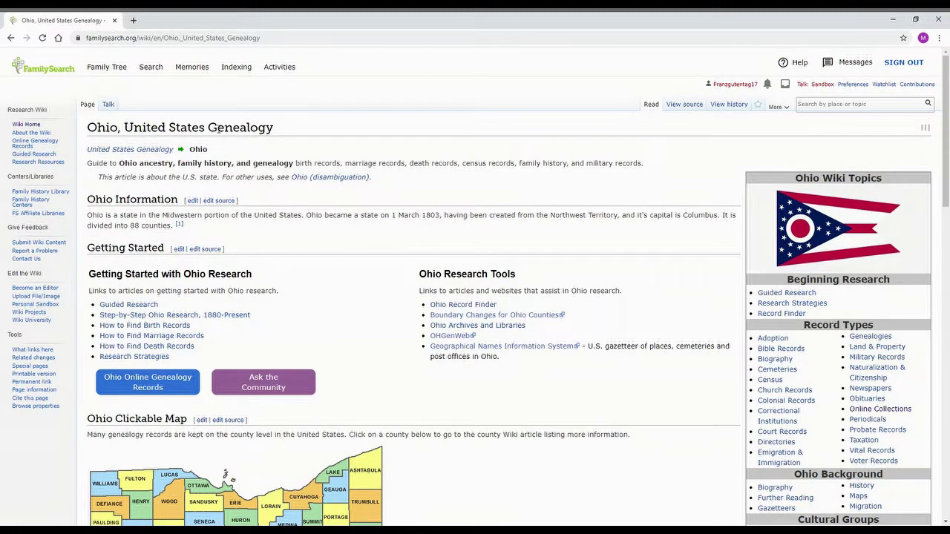
- Examine the Ohio article's introduction, getting-started links, research tools, clickable county map and county list
{"action": "left_click_drag", "start_coordinate": [87, 164], "coordinate": [451, 205]}
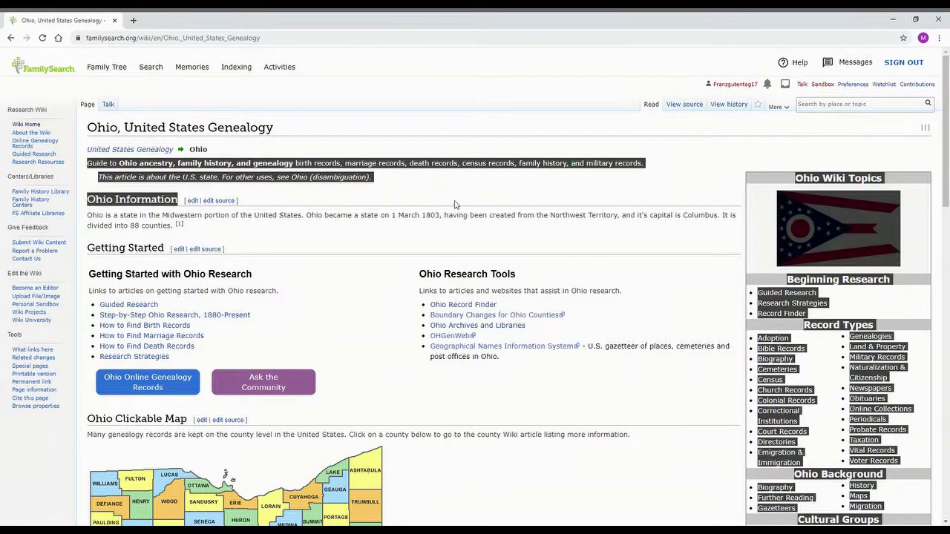
{"action": "left_click", "coordinate": [483, 196]}
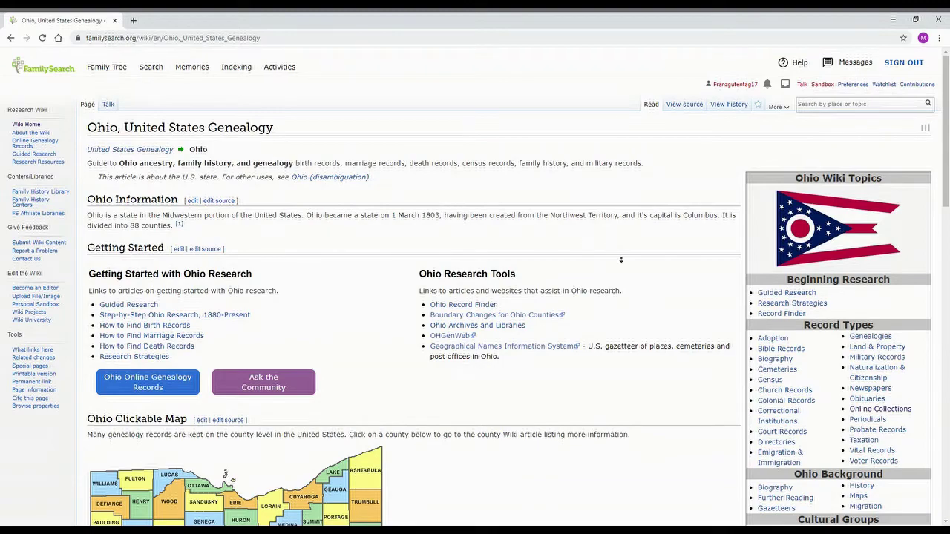
{"action": "scroll", "coordinate": [619, 254], "scroll_direction": "down", "scroll_amount": 3}
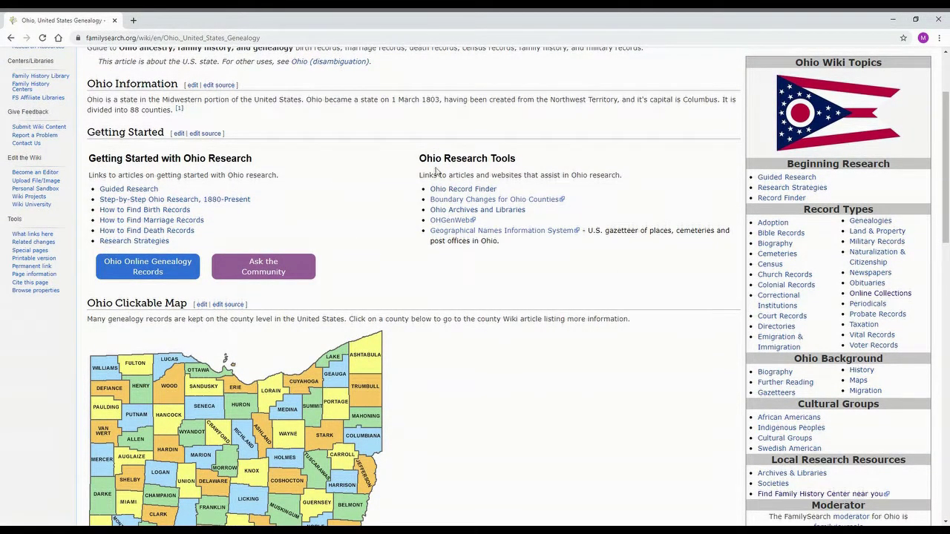
{"action": "scroll", "coordinate": [456, 342], "scroll_direction": "down", "scroll_amount": 6}
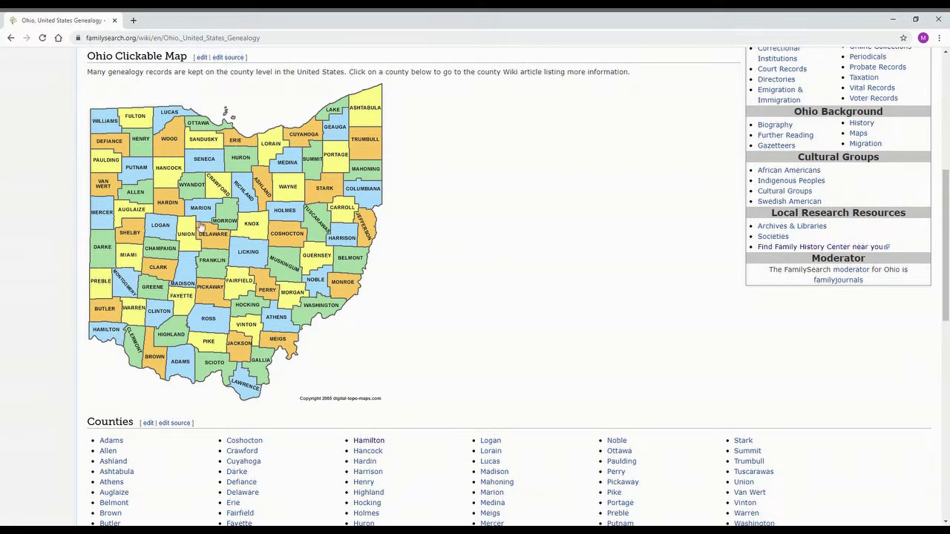
{"action": "scroll", "coordinate": [519, 257], "scroll_direction": "down", "scroll_amount": 3}
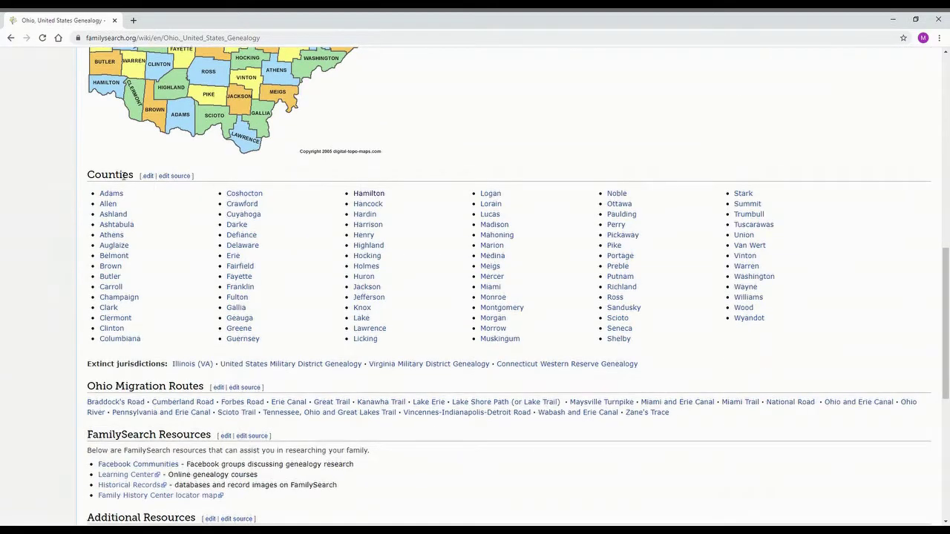
{"action": "scroll", "coordinate": [435, 337], "scroll_direction": "down", "scroll_amount": 3}
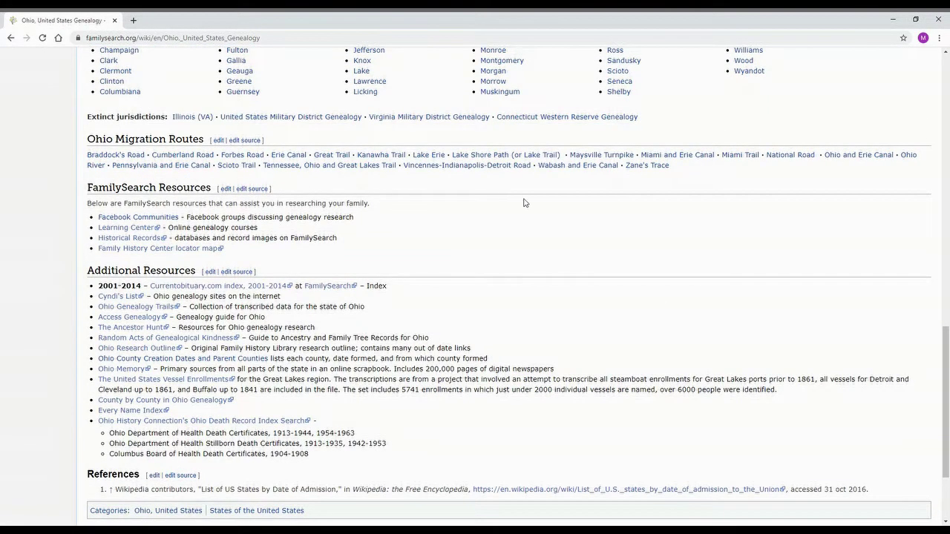
- Review Ohio's migration routes and additional resources, and return to the article's introduction and record type topics
{"action": "left_click_drag", "start_coordinate": [74, 140], "coordinate": [552, 193]}
{"action": "left_click", "coordinate": [605, 199]}
{"action": "scroll", "coordinate": [104, 237], "scroll_direction": "down", "scroll_amount": 3}
{"action": "scroll", "coordinate": [211, 286], "scroll_direction": "up", "scroll_amount": 15}
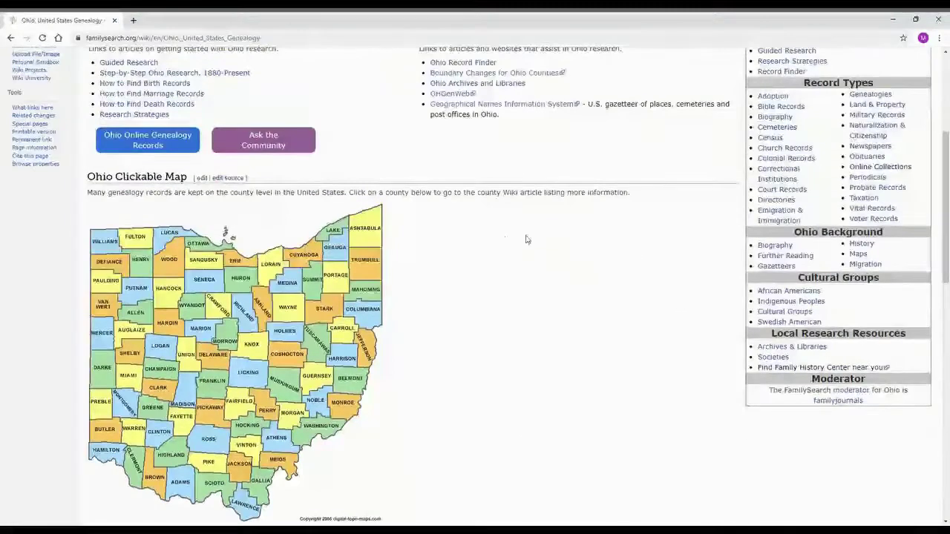
{"action": "scroll", "coordinate": [761, 304], "scroll_direction": "up", "scroll_amount": 5}
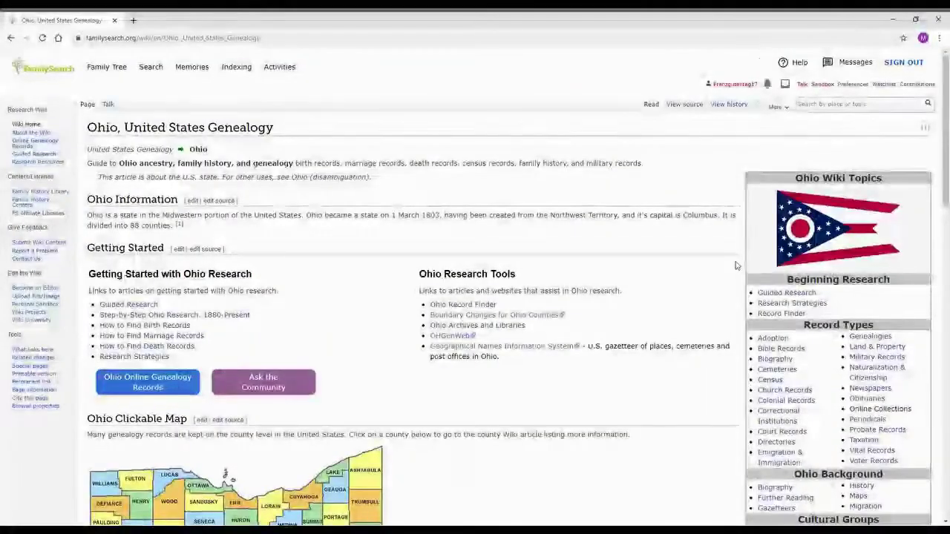
{"action": "scroll", "coordinate": [746, 299], "scroll_direction": "down", "scroll_amount": 1}
{"action": "scroll", "coordinate": [745, 299], "scroll_direction": "down", "scroll_amount": 1}
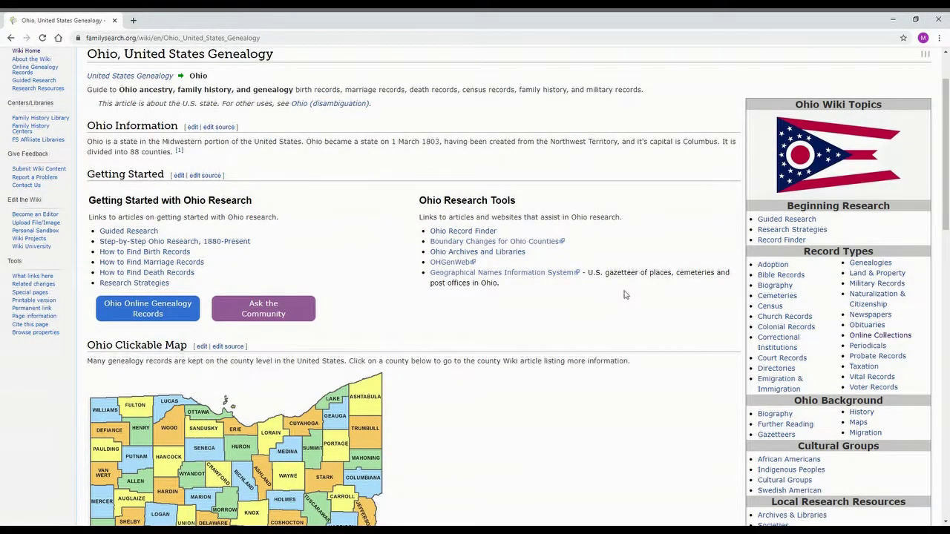
{"action": "scroll", "coordinate": [626, 295], "scroll_direction": "up", "scroll_amount": 2}
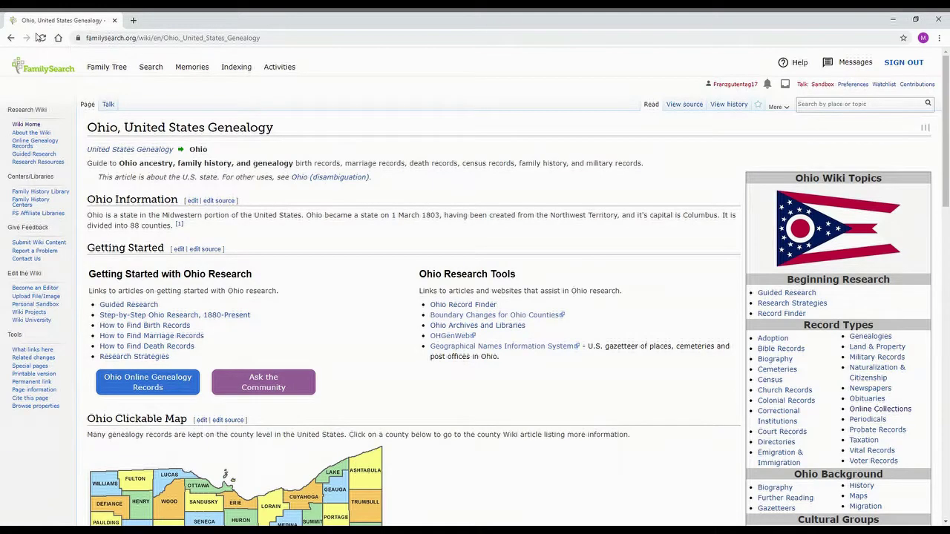
- Open the historical Records search from the wiki's main page and look over its name, birthplace, birth year and relationship options
{"action": "left_click", "coordinate": [10, 38]}
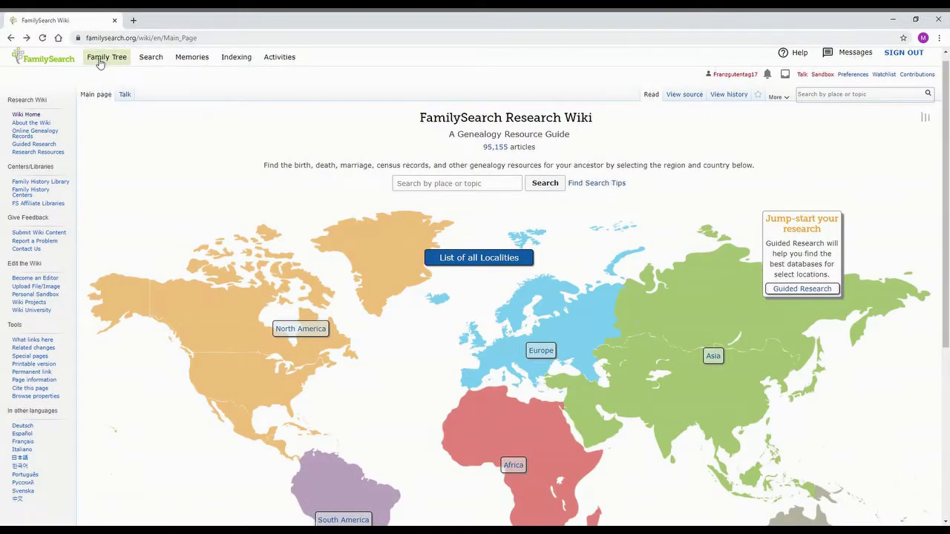
{"action": "left_click", "coordinate": [145, 60]}
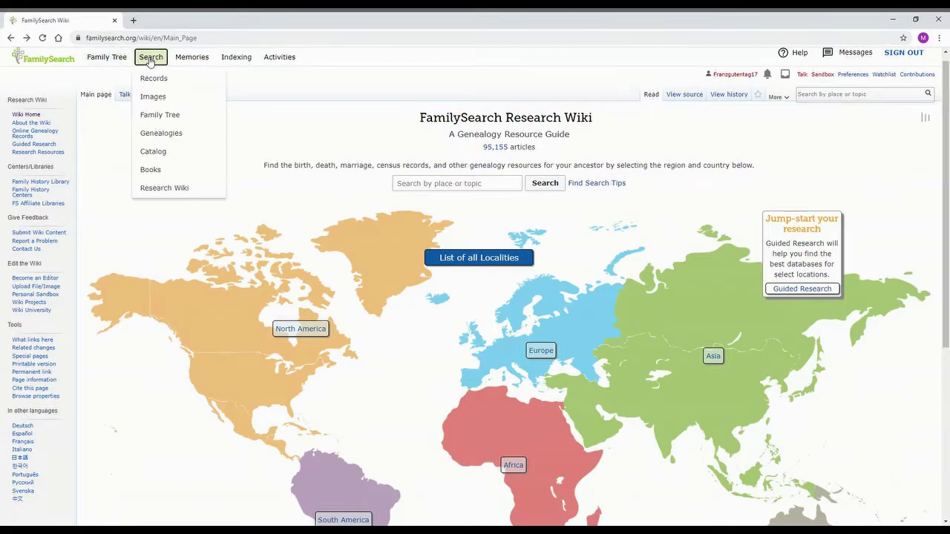
{"action": "left_click", "coordinate": [165, 76]}
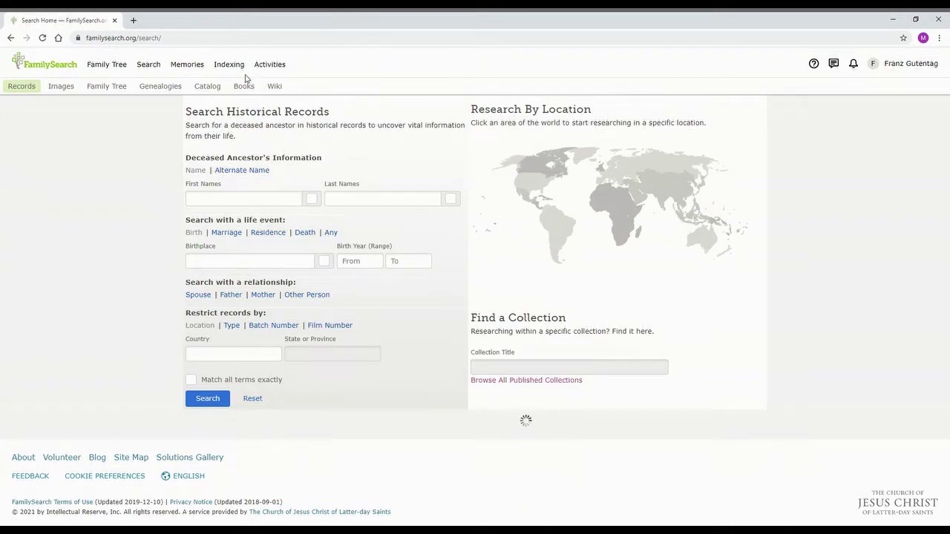
{"action": "left_click", "coordinate": [249, 202]}
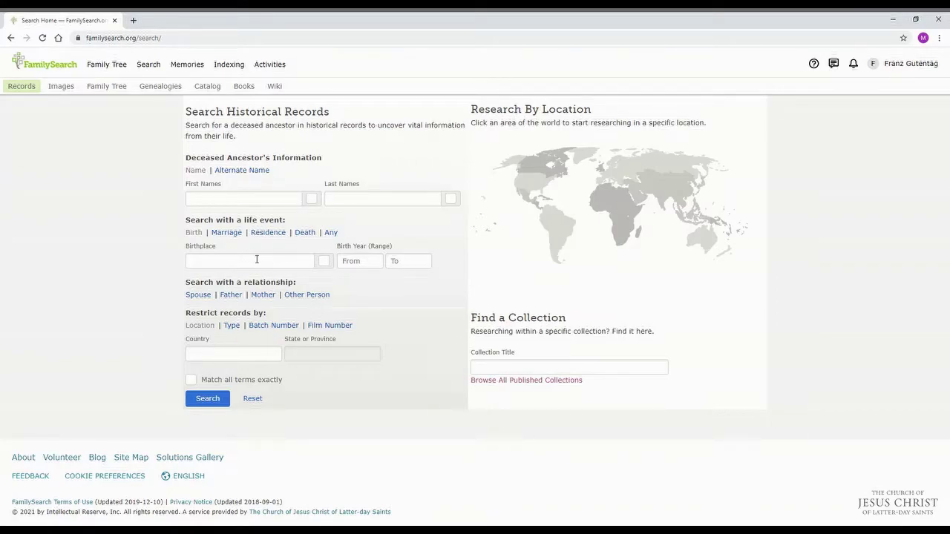
{"action": "left_click_drag", "start_coordinate": [334, 247], "coordinate": [403, 249]}
{"action": "left_click", "coordinate": [344, 295]}
{"action": "left_click", "coordinate": [362, 263]}
- Search historical records for the ancestor's first and last names with a birth year range of 1816 to 1817
{"action": "left_click", "coordinate": [259, 200]}
{"action": "type", "text": "Joseph"}
{"action": "left_click", "coordinate": [326, 201]}
{"action": "type", "text": "Mechler"}
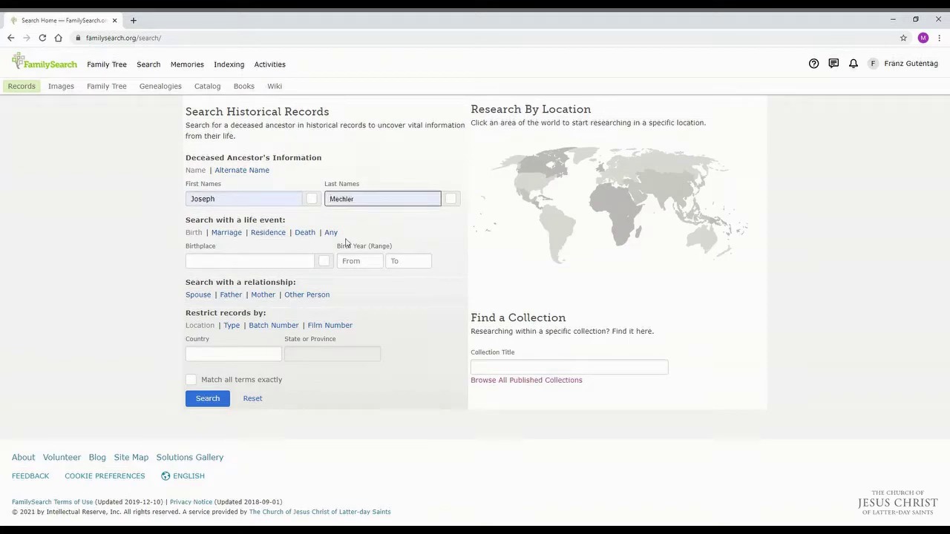
{"action": "left_click", "coordinate": [382, 264]}
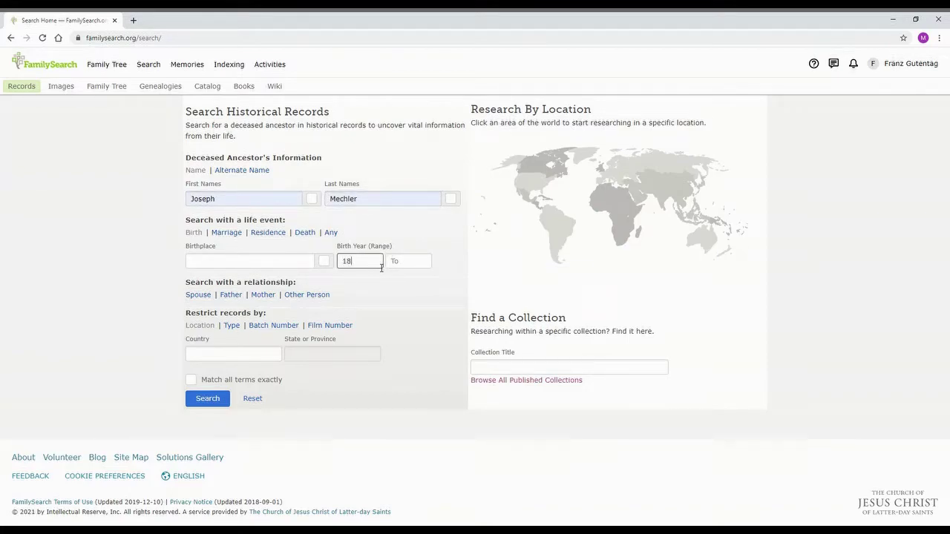
{"action": "left_click", "coordinate": [391, 263]}
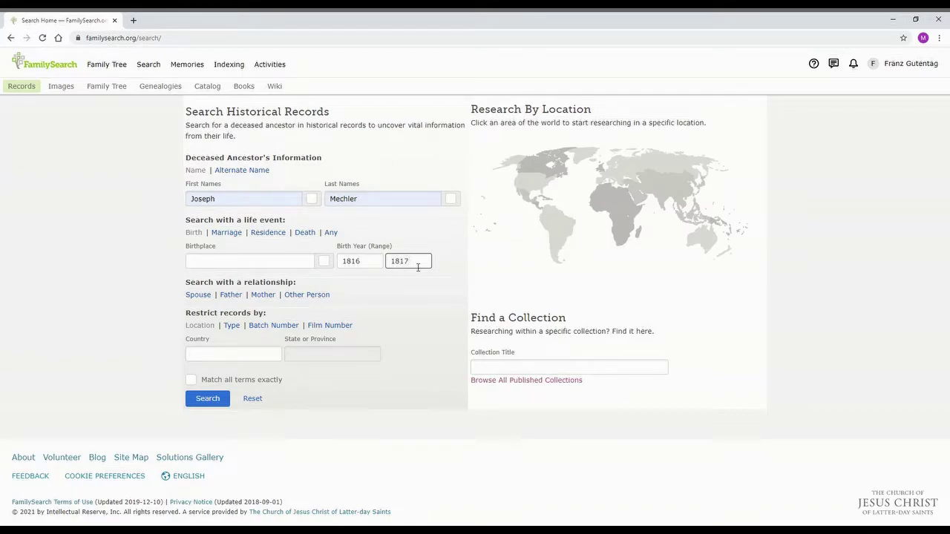
{"action": "left_click", "coordinate": [206, 402]}
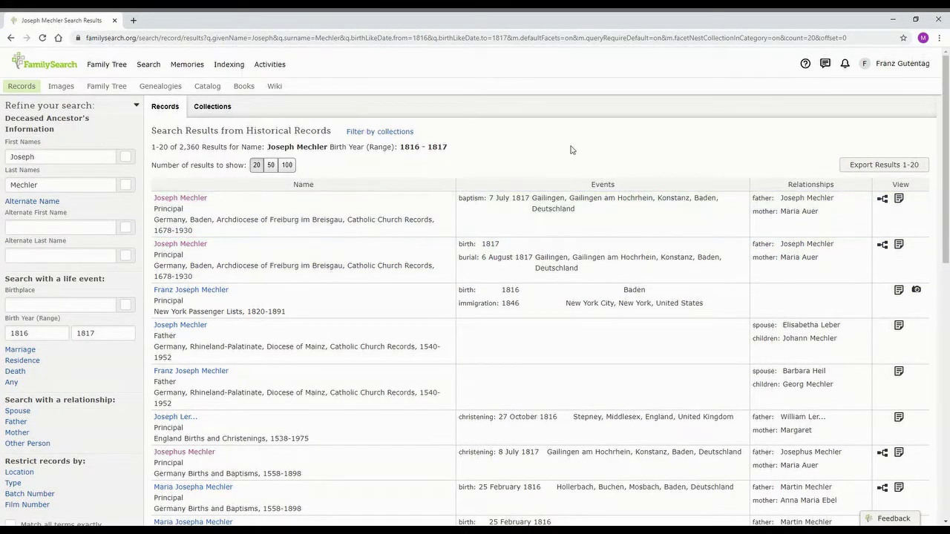
- Look through the first page of matching historical records and the available result filters
{"action": "scroll", "coordinate": [559, 178], "scroll_direction": "down", "scroll_amount": 2}
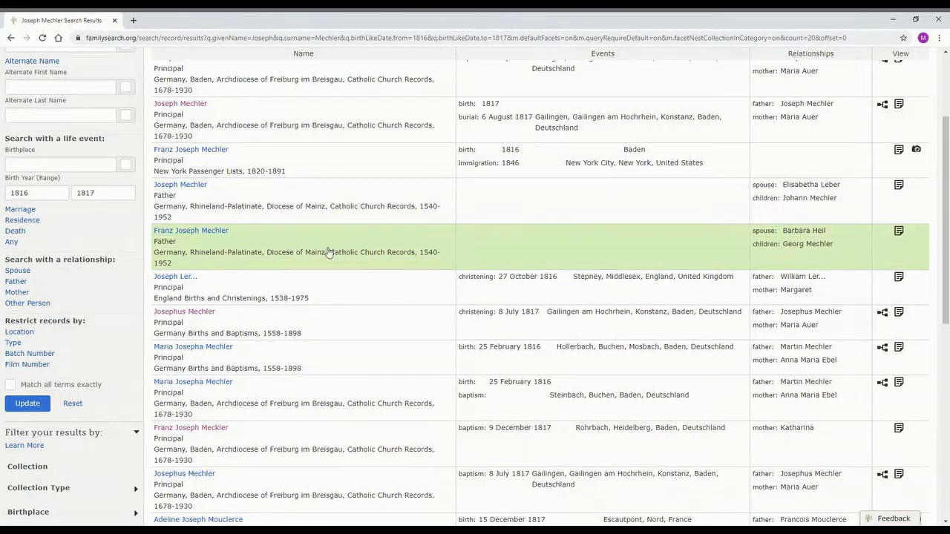
{"action": "scroll", "coordinate": [427, 338], "scroll_direction": "down", "scroll_amount": 3}
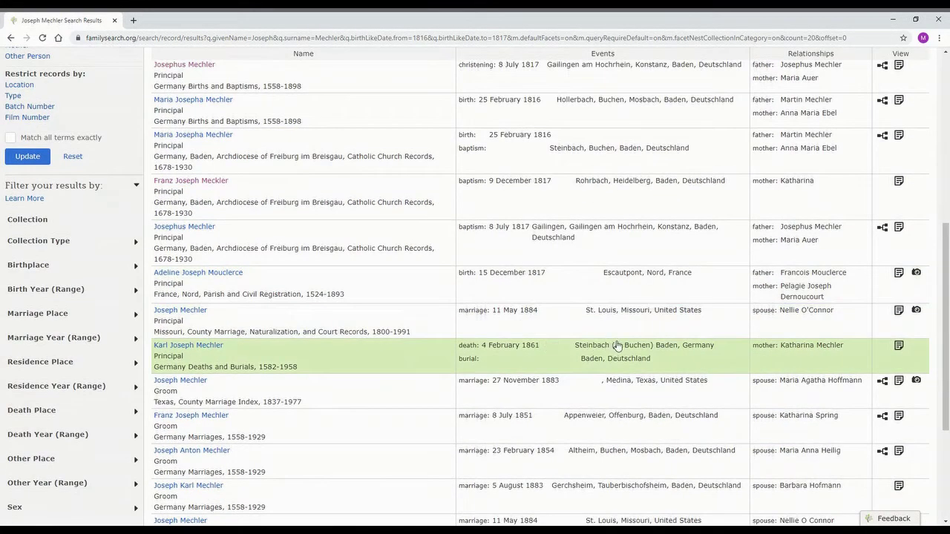
{"action": "scroll", "coordinate": [240, 381], "scroll_direction": "down", "scroll_amount": 3}
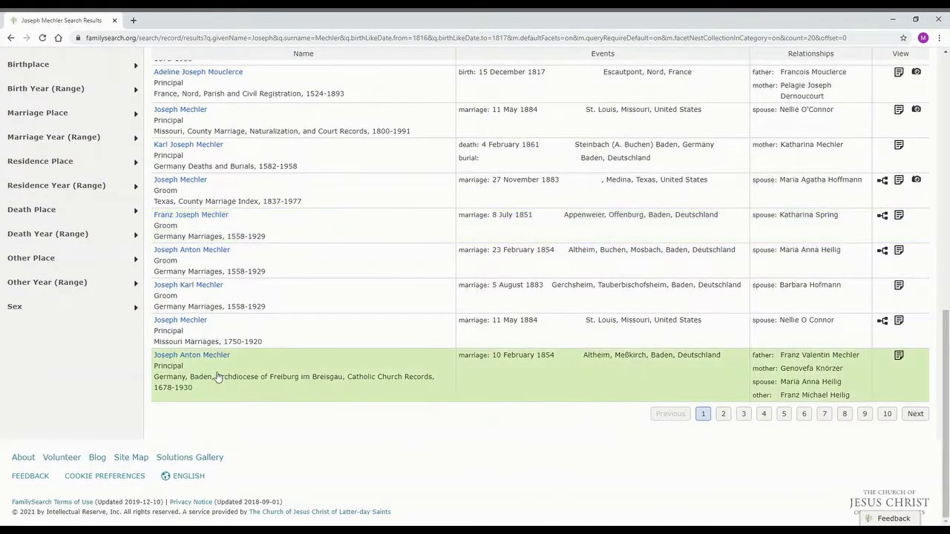
- Restrict the historical records search to exact matches of the last name, rerun it, and look over the refined results
{"action": "scroll", "coordinate": [330, 390], "scroll_direction": "up", "scroll_amount": 10}
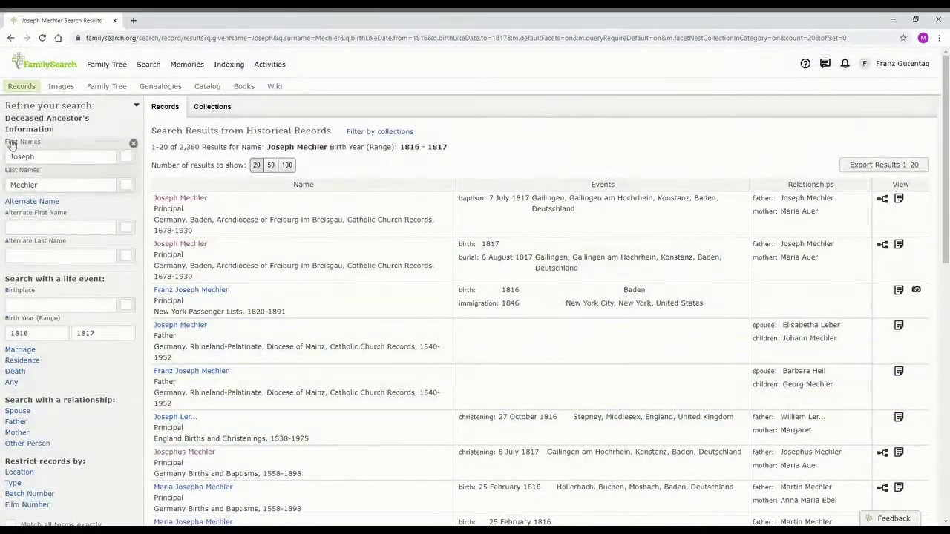
{"action": "left_click", "coordinate": [36, 185]}
{"action": "double_click", "coordinate": [35, 185]}
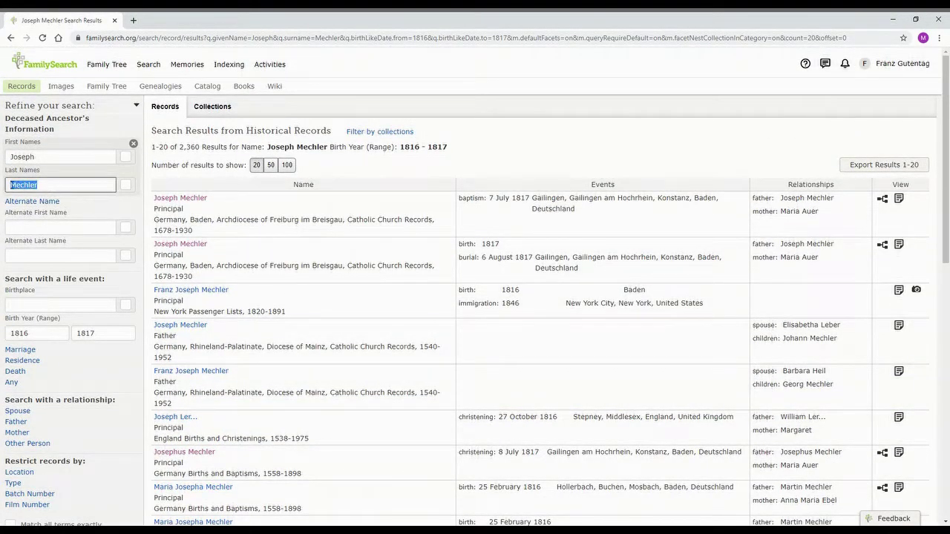
{"action": "left_click", "coordinate": [126, 186]}
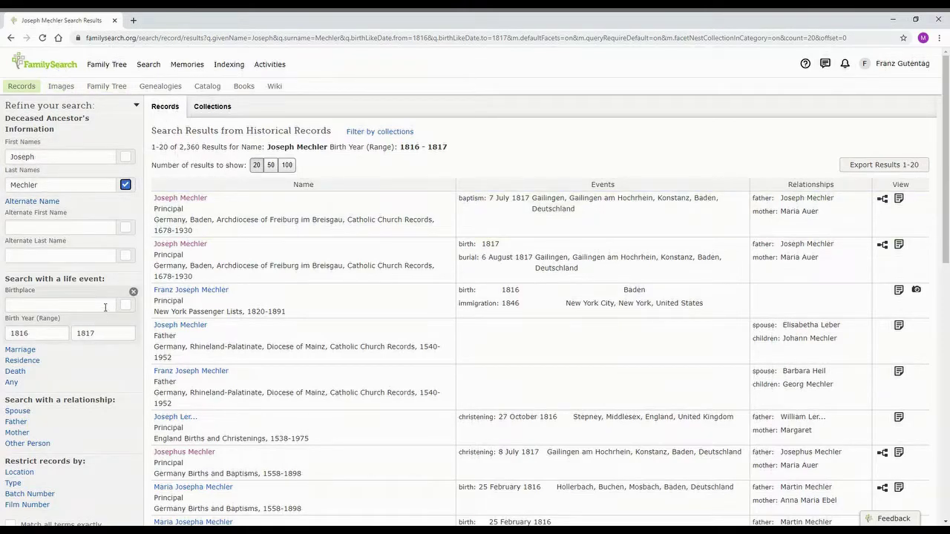
{"action": "scroll", "coordinate": [74, 237], "scroll_direction": "down", "scroll_amount": 3}
{"action": "left_click", "coordinate": [29, 295]}
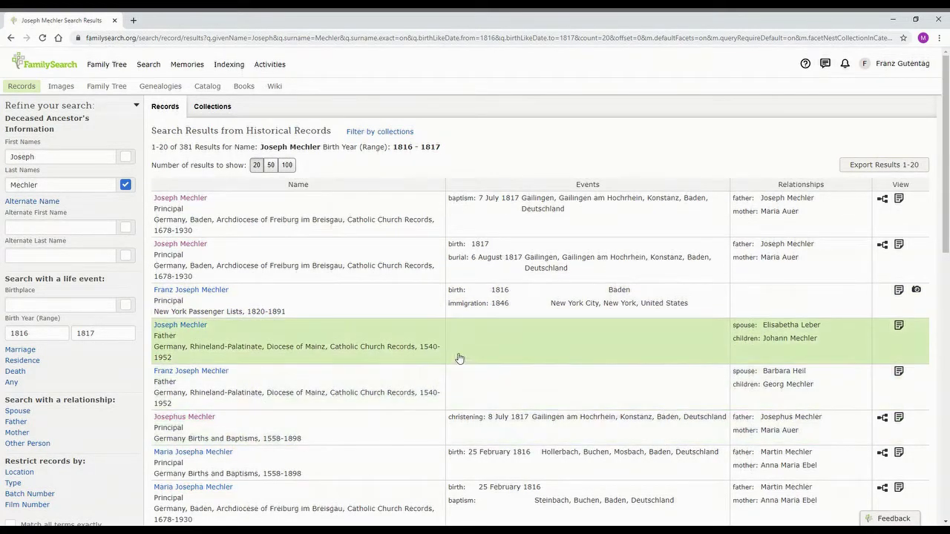
{"action": "scroll", "coordinate": [453, 356], "scroll_direction": "down", "scroll_amount": 7}
{"action": "scroll", "coordinate": [445, 342], "scroll_direction": "up", "scroll_amount": 7}
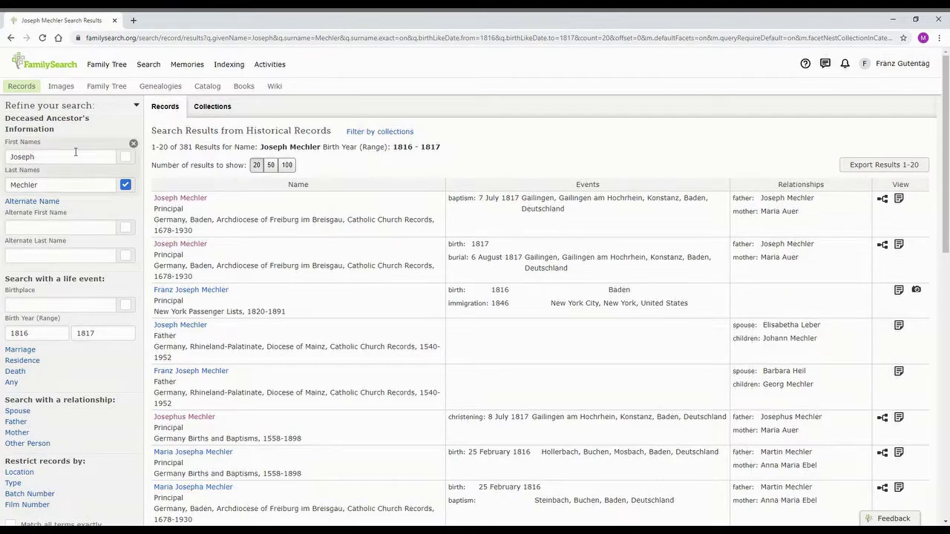
- Open the historical Images search and find image groups for Cincinnati, Hamilton, Ohio, United States
{"action": "left_click", "coordinate": [71, 86]}
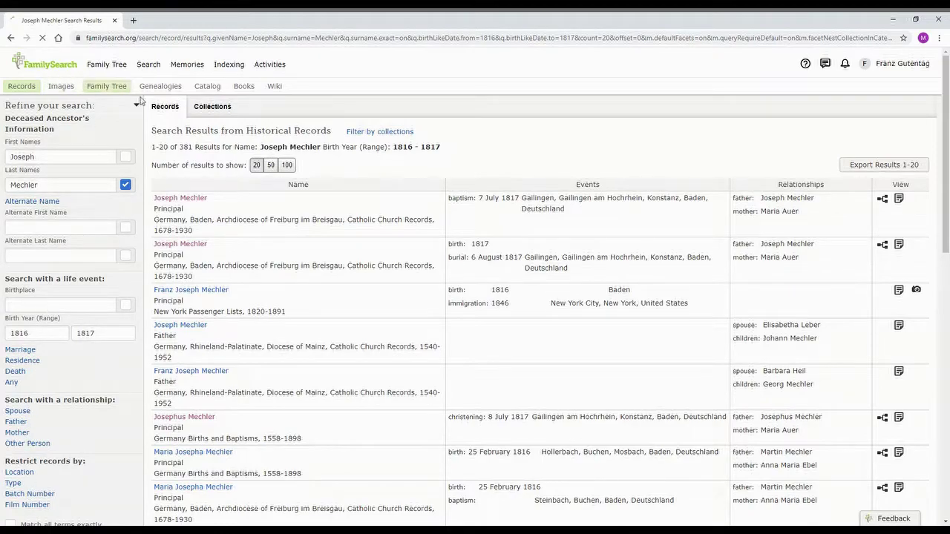
{"action": "left_click_drag", "start_coordinate": [374, 143], "coordinate": [580, 153]}
{"action": "left_click", "coordinate": [384, 219]}
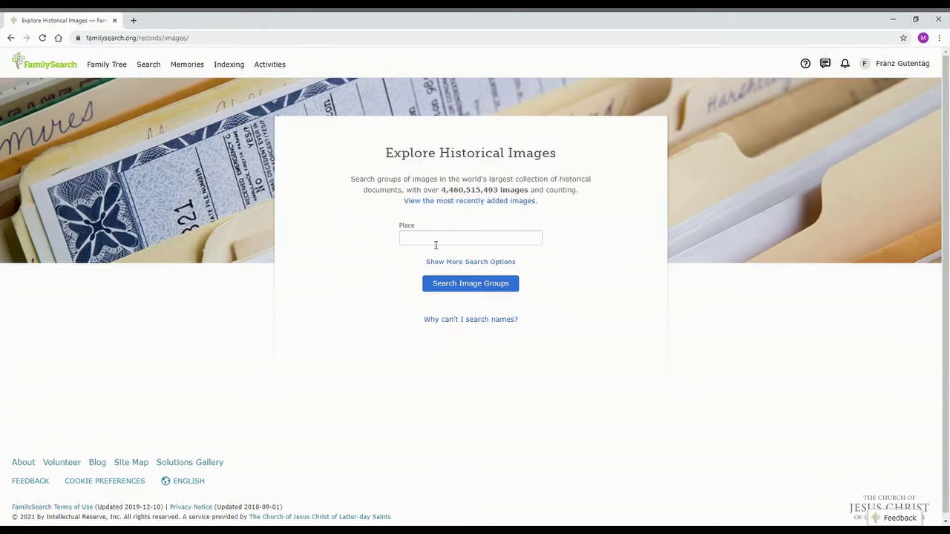
{"action": "left_click_drag", "start_coordinate": [365, 185], "coordinate": [375, 190]}
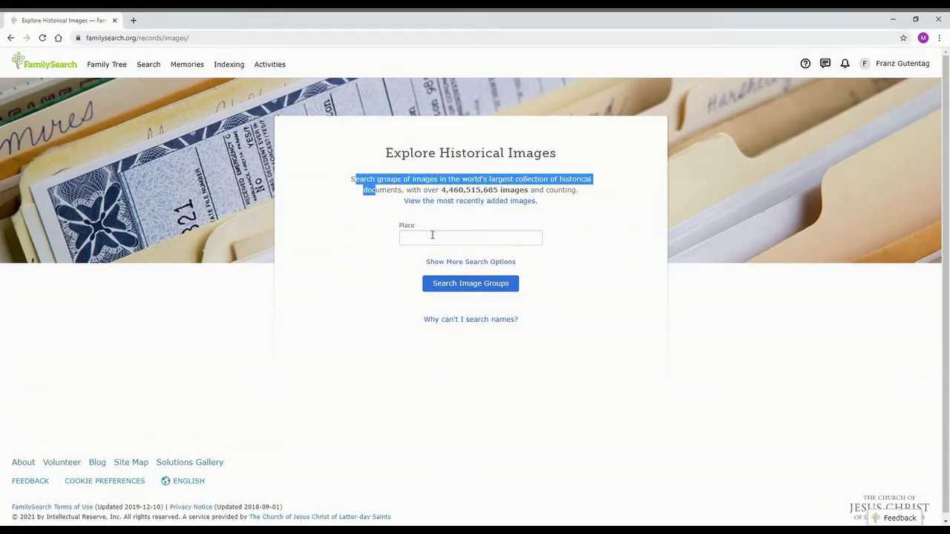
{"action": "left_click", "coordinate": [432, 237]}
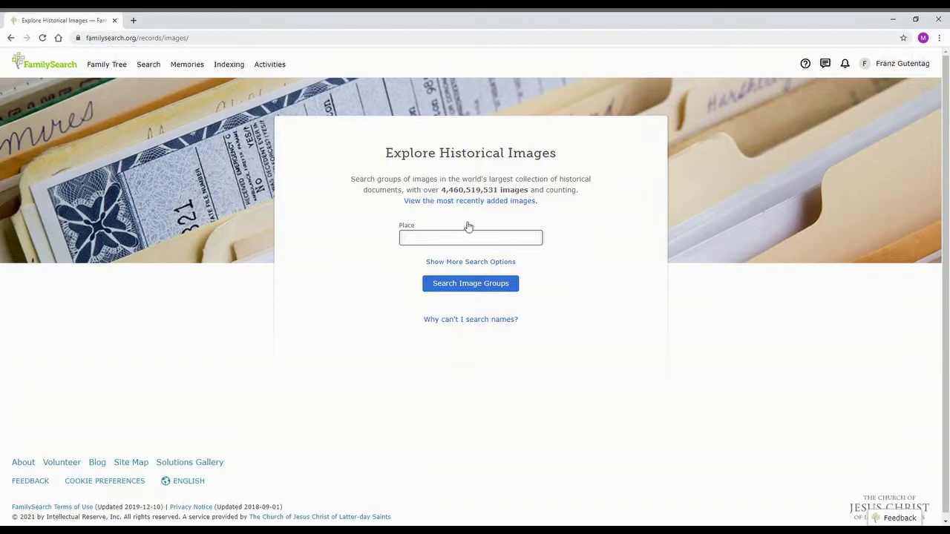
{"action": "type", "text": "cincinnati"}
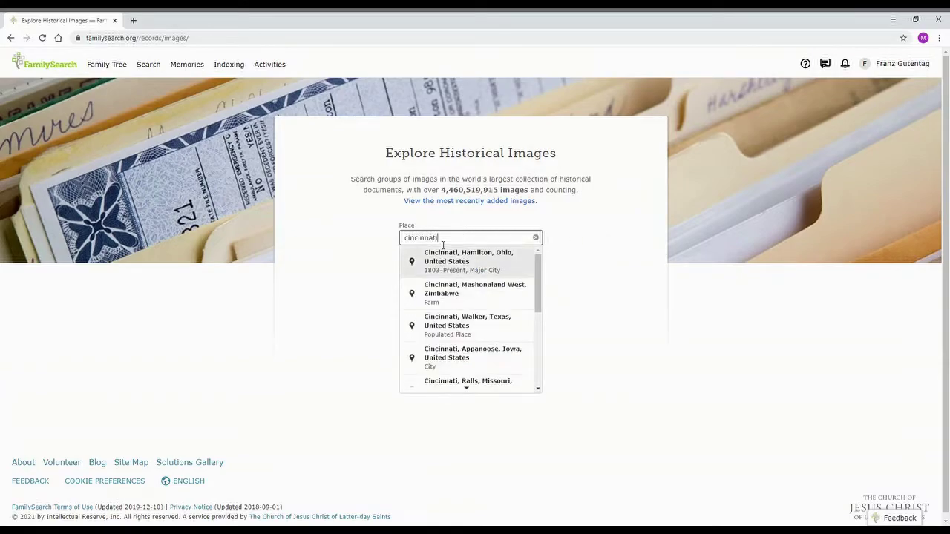
{"action": "left_click", "coordinate": [461, 258]}
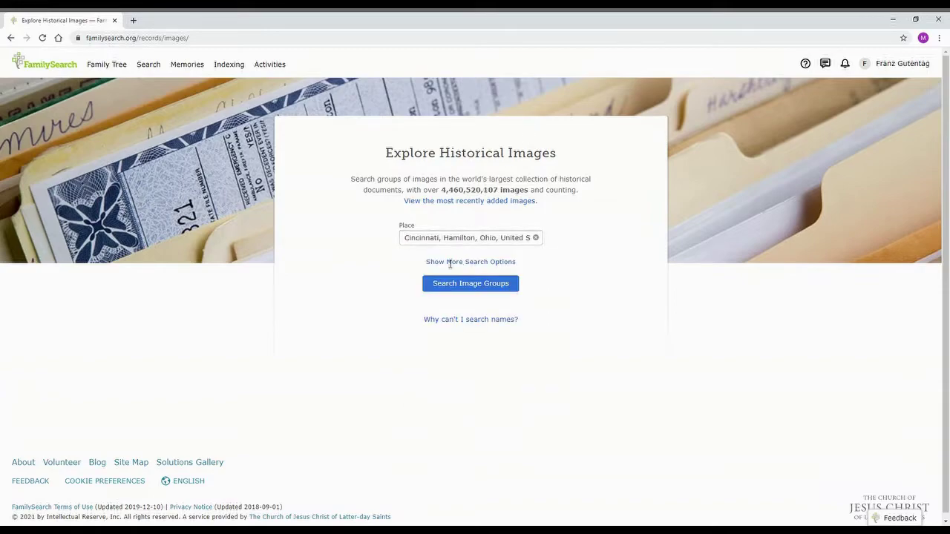
{"action": "left_click", "coordinate": [444, 283]}
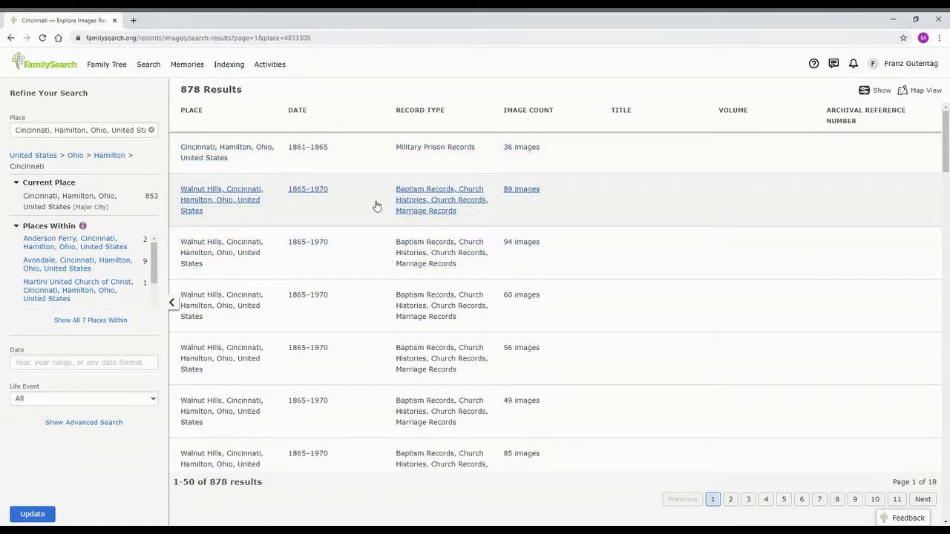
- Look over the Cincinnati image groups, open image 6 of the 1861–1865 Military Prison Records, and hide the group information
{"action": "scroll", "coordinate": [296, 250], "scroll_direction": "down", "scroll_amount": 10}
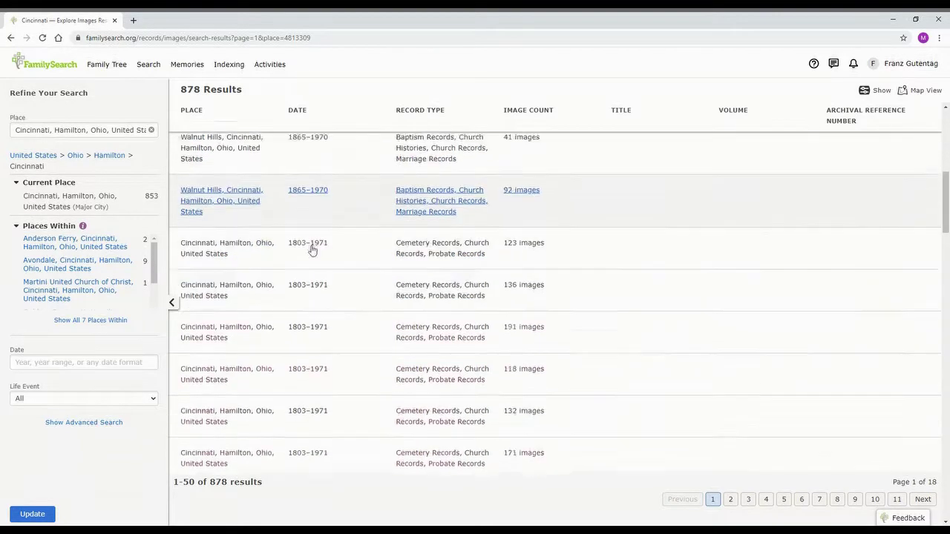
{"action": "scroll", "coordinate": [343, 275], "scroll_direction": "down", "scroll_amount": 5}
{"action": "scroll", "coordinate": [384, 303], "scroll_direction": "up", "scroll_amount": 10}
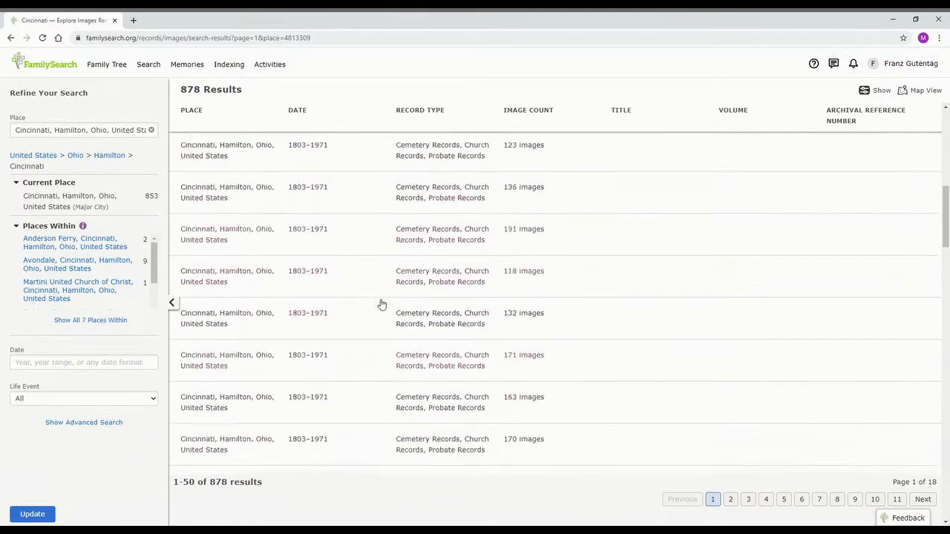
{"action": "scroll", "coordinate": [289, 231], "scroll_direction": "up", "scroll_amount": 1}
{"action": "left_click", "coordinate": [235, 157]}
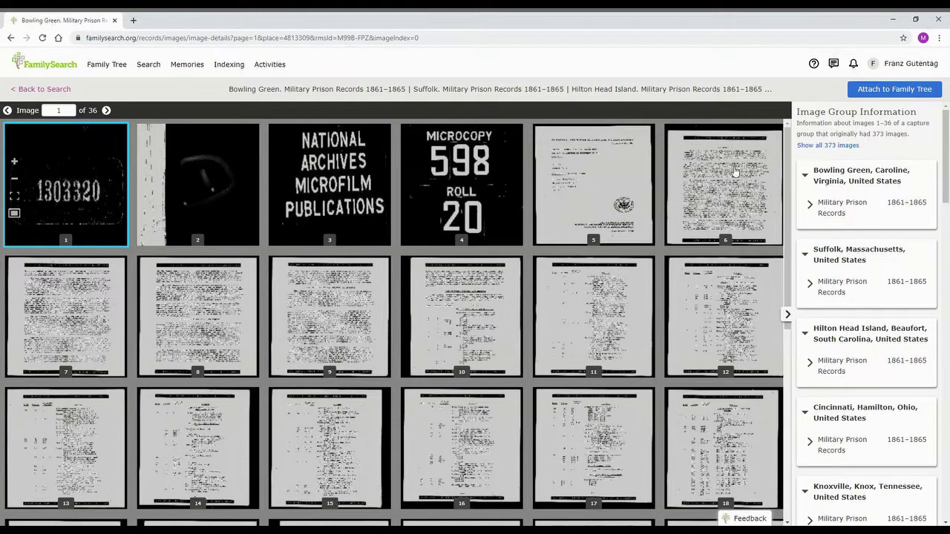
{"action": "left_click", "coordinate": [757, 171]}
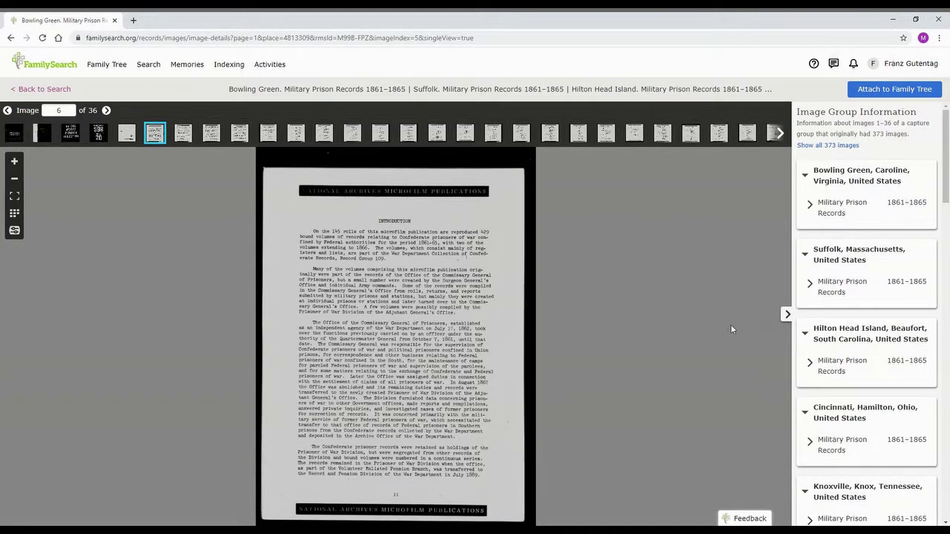
{"action": "left_click", "coordinate": [786, 316]}
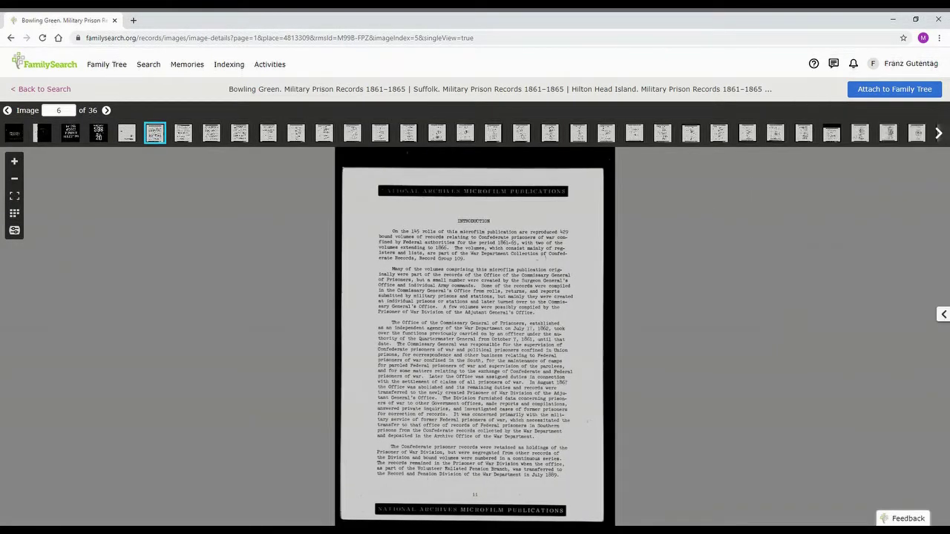
- Browse images 7 through 12 of the military prison records and return to the Cincinnati image group results
{"action": "left_click_drag", "start_coordinate": [483, 293], "coordinate": [343, 276]}
{"action": "left_click", "coordinate": [186, 135]}
{"action": "left_click", "coordinate": [211, 135]}
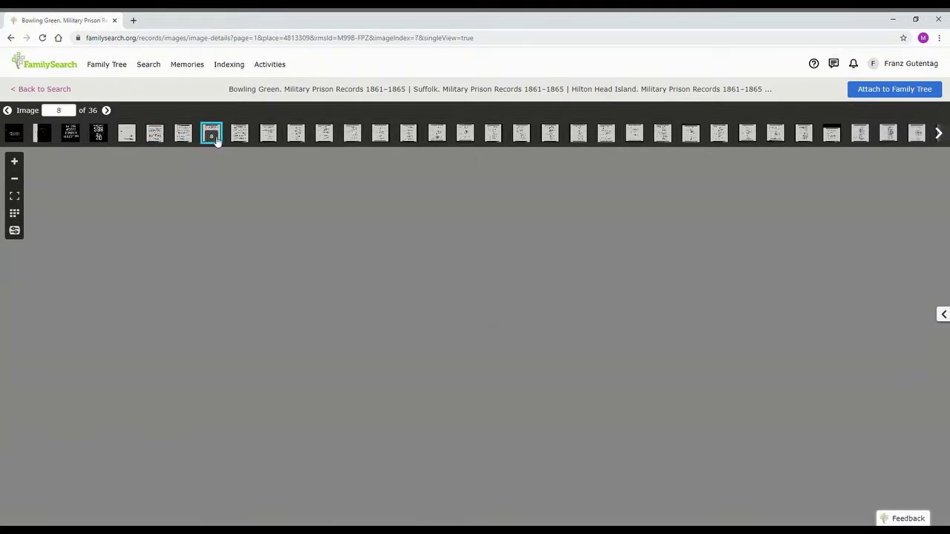
{"action": "left_click", "coordinate": [238, 135]}
{"action": "left_click", "coordinate": [269, 140]}
{"action": "left_click", "coordinate": [298, 141]}
{"action": "left_click", "coordinate": [323, 138]}
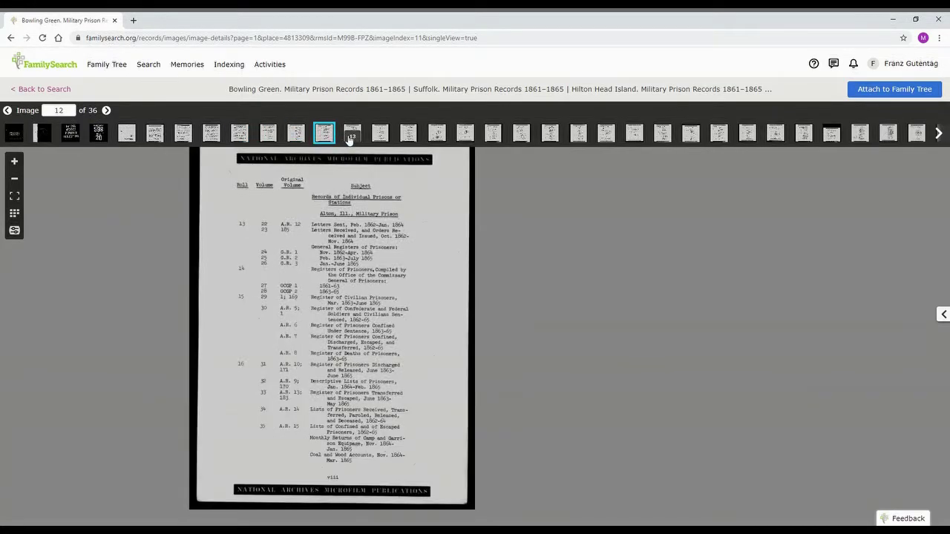
{"action": "left_click", "coordinate": [41, 89]}
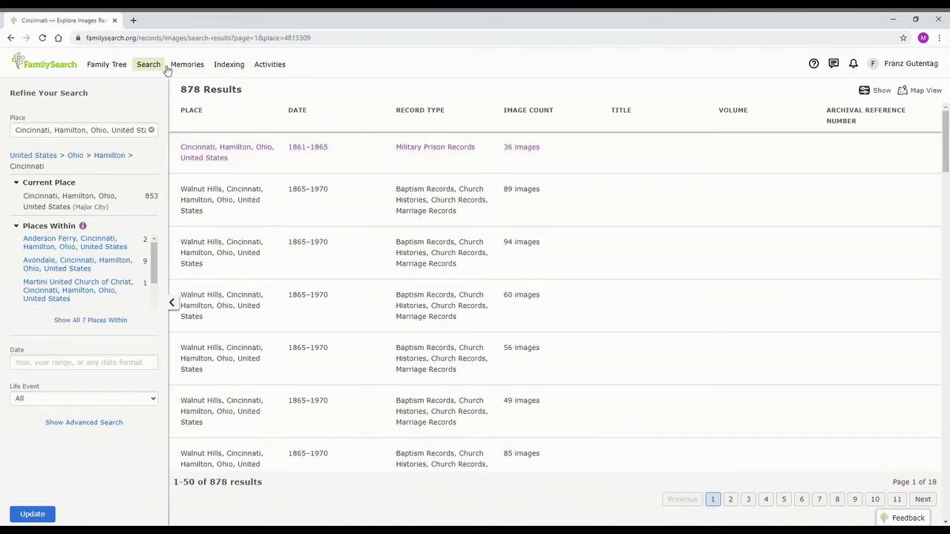
- Open the Family Tree's search by name and look up a deceased ancestor by first and last names
{"action": "left_click", "coordinate": [157, 67]}
{"action": "left_click", "coordinate": [156, 127]}
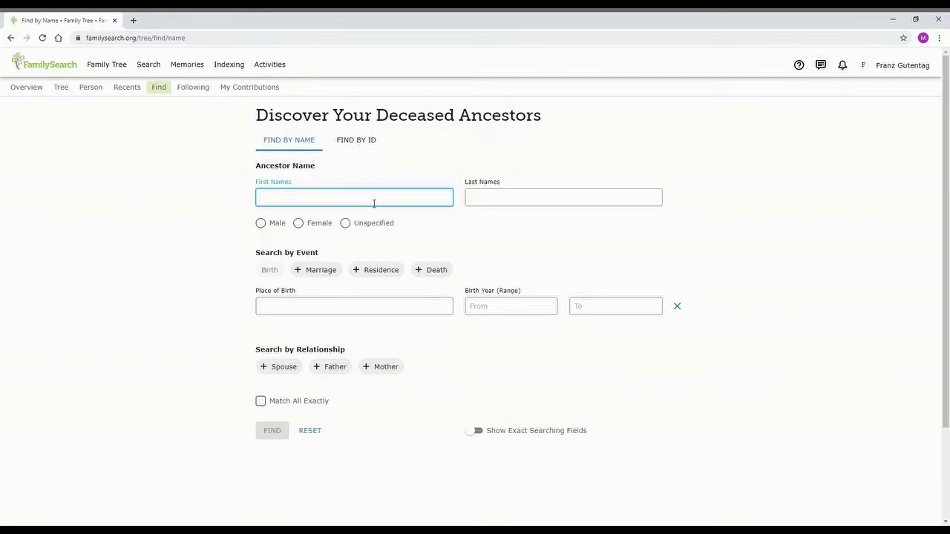
{"action": "type", "text": "elizabeth"}
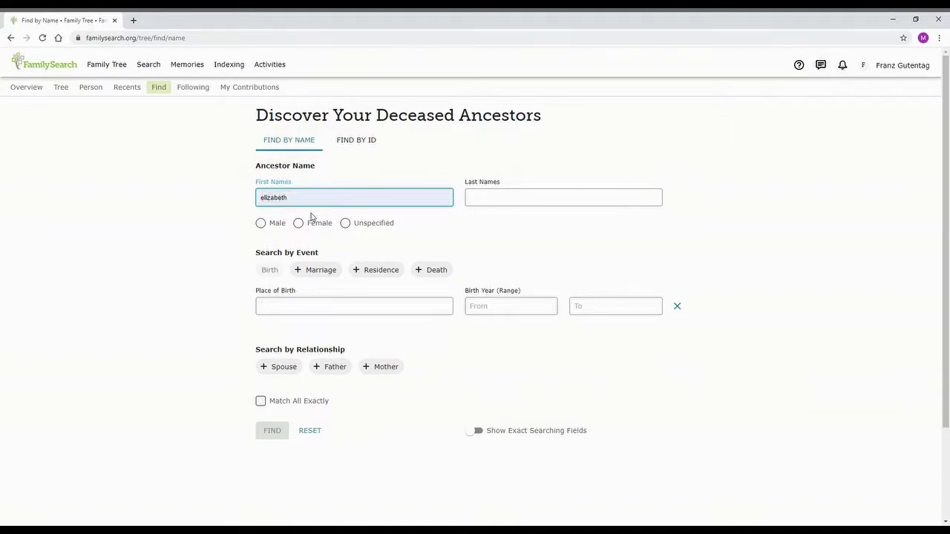
{"action": "left_click", "coordinate": [517, 199]}
{"action": "type", "text": "holtkamp"}
{"action": "left_click", "coordinate": [279, 432]}
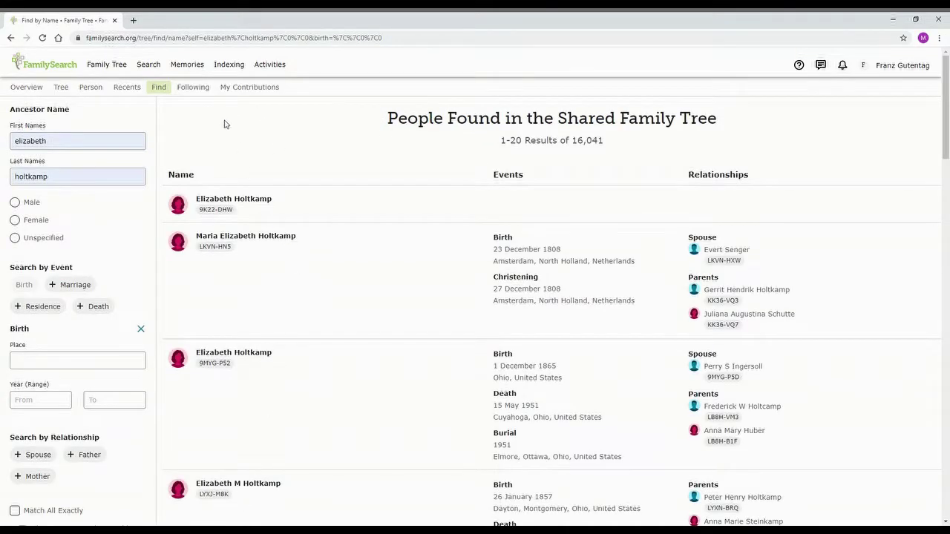
- Open the Genealogies search page
{"action": "left_click", "coordinate": [157, 66]}
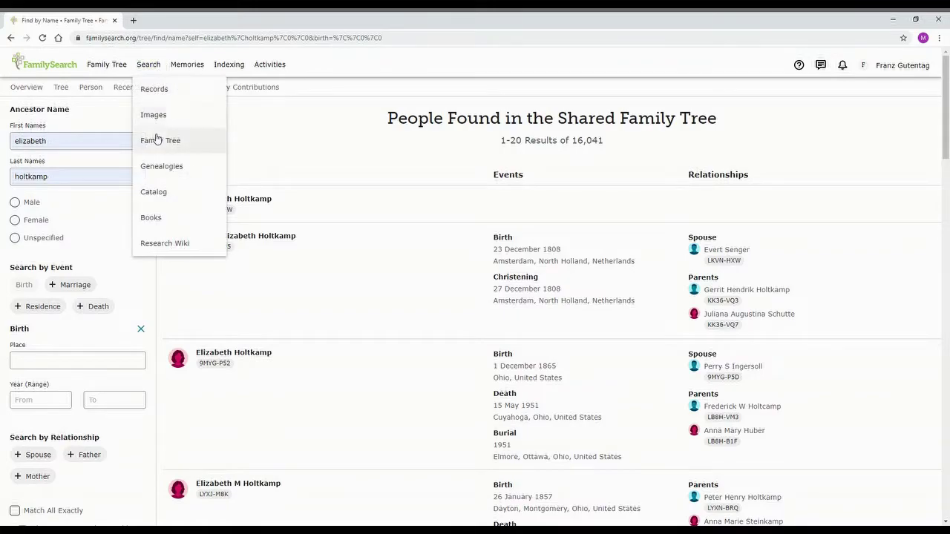
{"action": "left_click", "coordinate": [165, 168]}
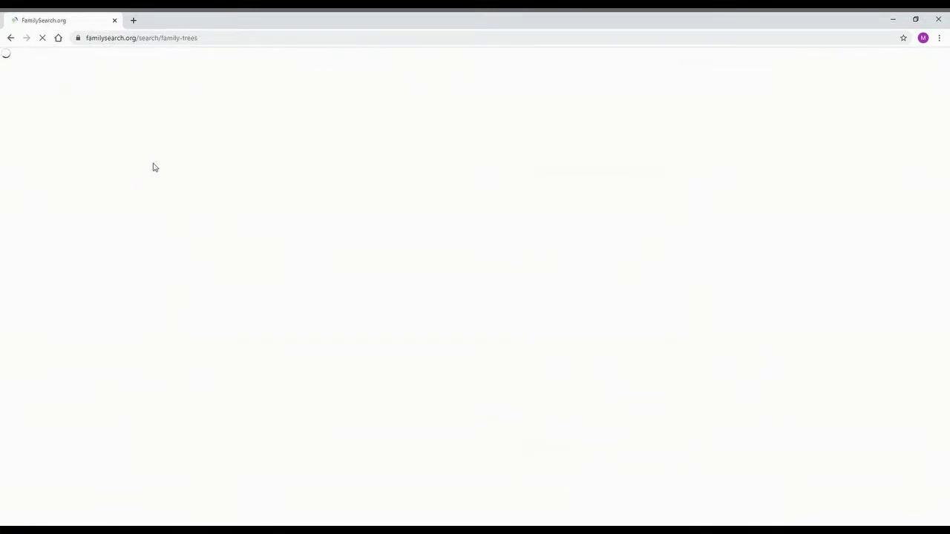
{"action": "left_click_drag", "start_coordinate": [167, 119], "coordinate": [157, 87]}
{"action": "left_click", "coordinate": [156, 126]}
- Look over the remaining search areas and open the Memories overview page
{"action": "left_click", "coordinate": [158, 66]}
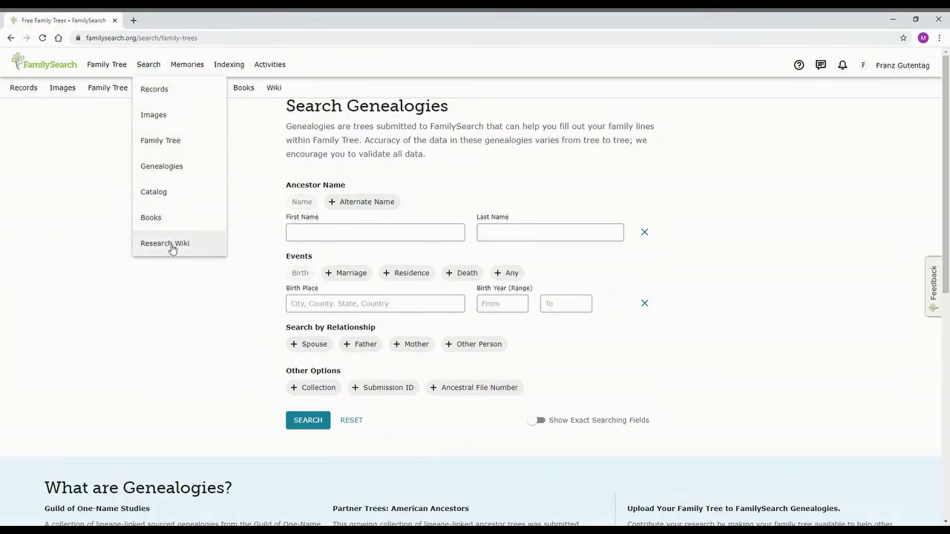
{"action": "left_click", "coordinate": [141, 113]}
{"action": "left_click", "coordinate": [186, 64]}
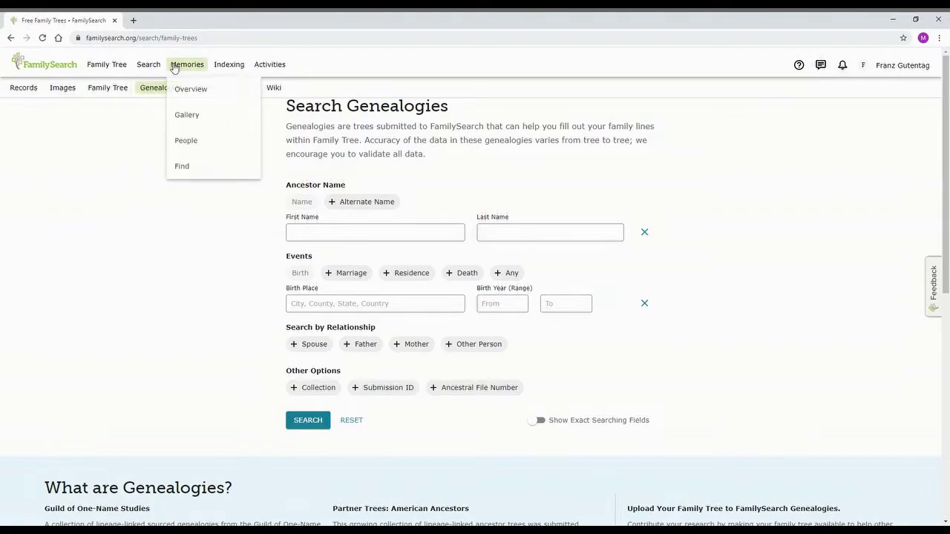
{"action": "left_click", "coordinate": [244, 88]}
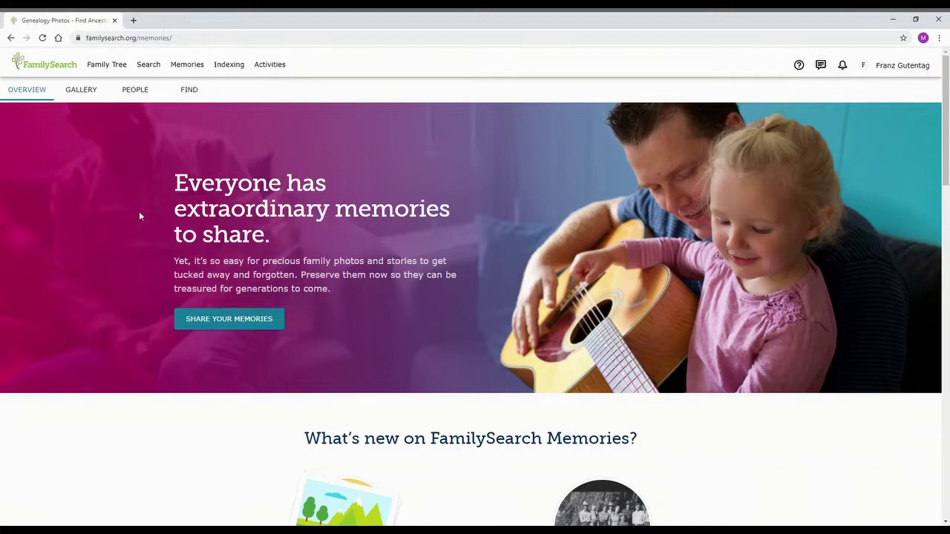
- Read the what's new section on the Memories overview, covering topic tags, slideshows and album sharing
{"action": "scroll", "coordinate": [146, 218], "scroll_direction": "down", "scroll_amount": 4}
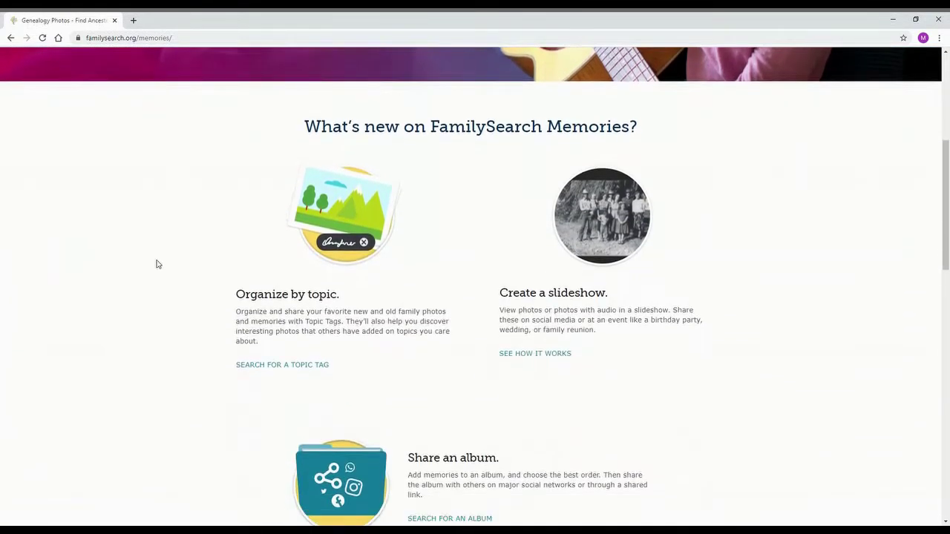
{"action": "left_click_drag", "start_coordinate": [610, 334], "coordinate": [302, 297]}
{"action": "left_click", "coordinate": [174, 290]}
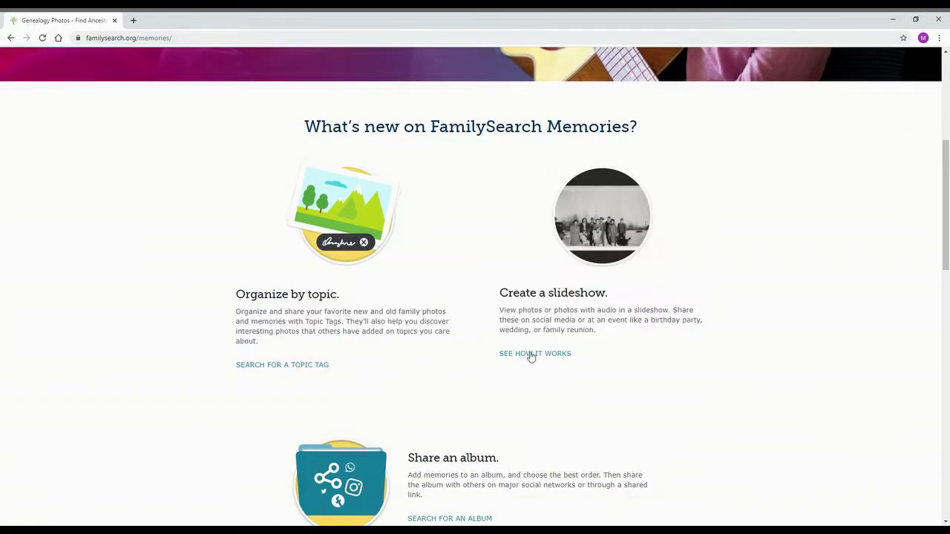
{"action": "left_click_drag", "start_coordinate": [727, 324], "coordinate": [517, 282]}
{"action": "left_click", "coordinate": [517, 282]}
{"action": "scroll", "coordinate": [451, 337], "scroll_direction": "down", "scroll_amount": 3}
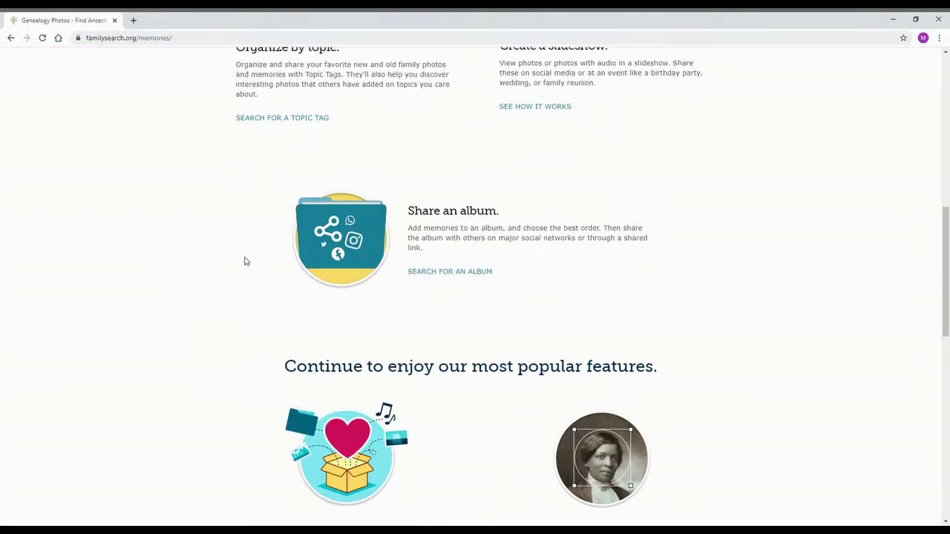
- Review the popular features and mobile app sections of the Memories overview, and open the Memories Gallery
{"action": "scroll", "coordinate": [698, 365], "scroll_direction": "down", "scroll_amount": 3}
{"action": "left_click_drag", "start_coordinate": [661, 300], "coordinate": [494, 297]}
{"action": "left_click_drag", "start_coordinate": [412, 289], "coordinate": [223, 288]}
{"action": "left_click", "coordinate": [213, 287]}
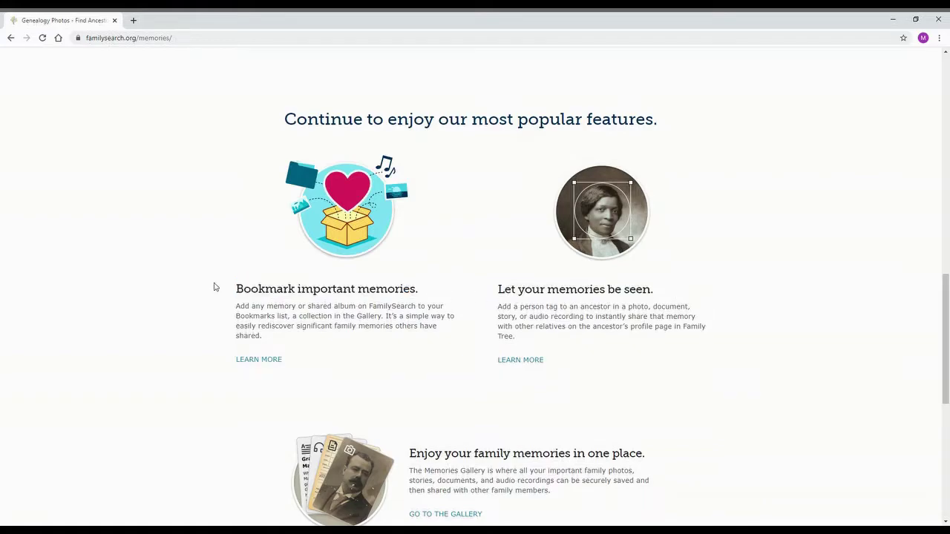
{"action": "scroll", "coordinate": [217, 317], "scroll_direction": "down", "scroll_amount": 3}
{"action": "scroll", "coordinate": [208, 284], "scroll_direction": "down", "scroll_amount": 3}
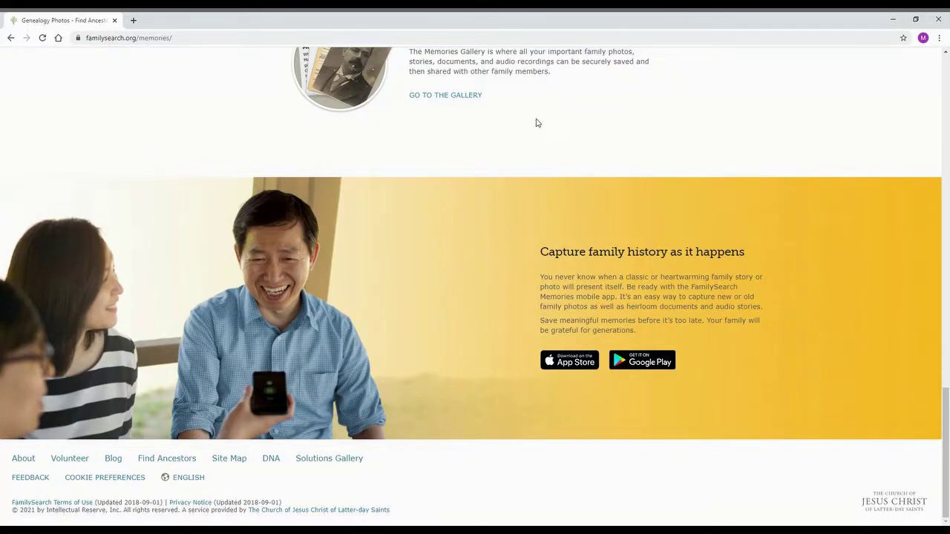
{"action": "scroll", "coordinate": [583, 202], "scroll_direction": "up", "scroll_amount": 20}
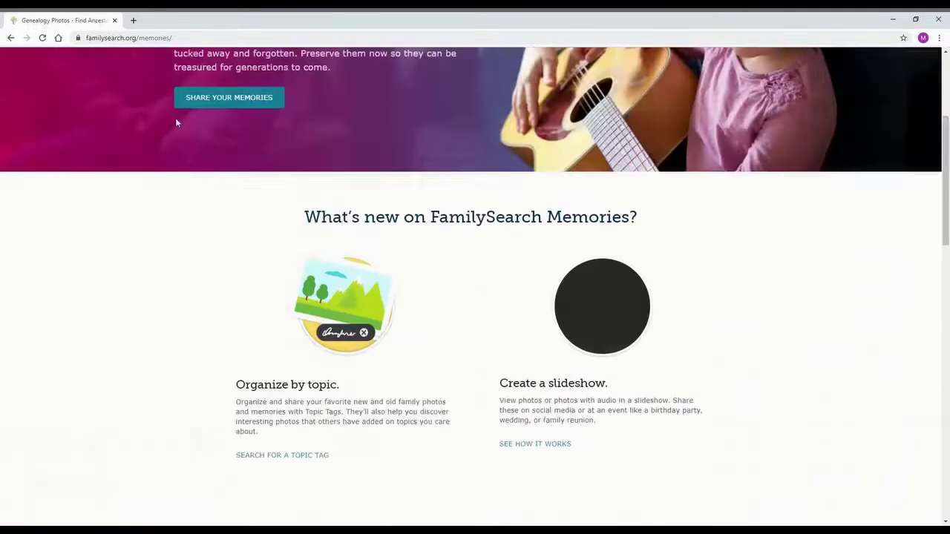
{"action": "left_click", "coordinate": [81, 89]}
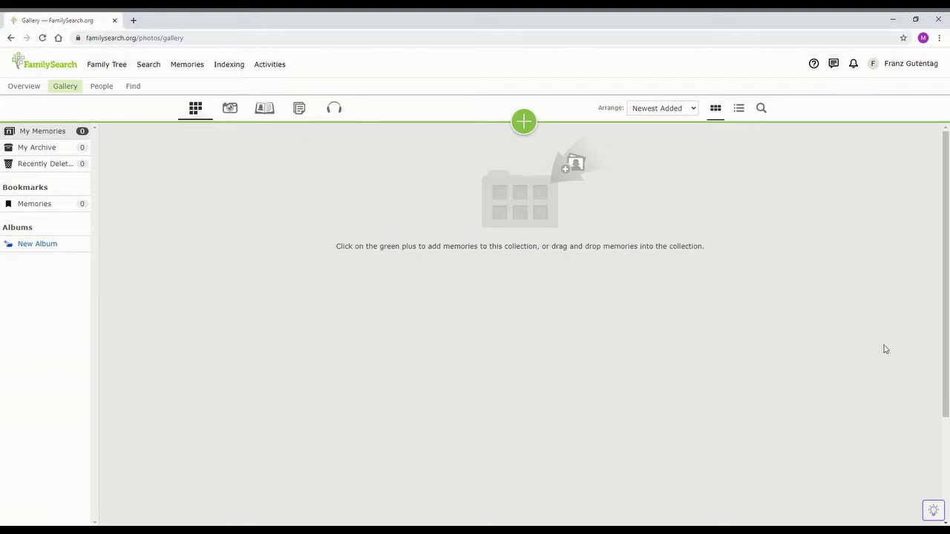
- View the Memories People page, then use Find Memories to run a text search for a family surname
{"action": "left_click", "coordinate": [107, 94]}
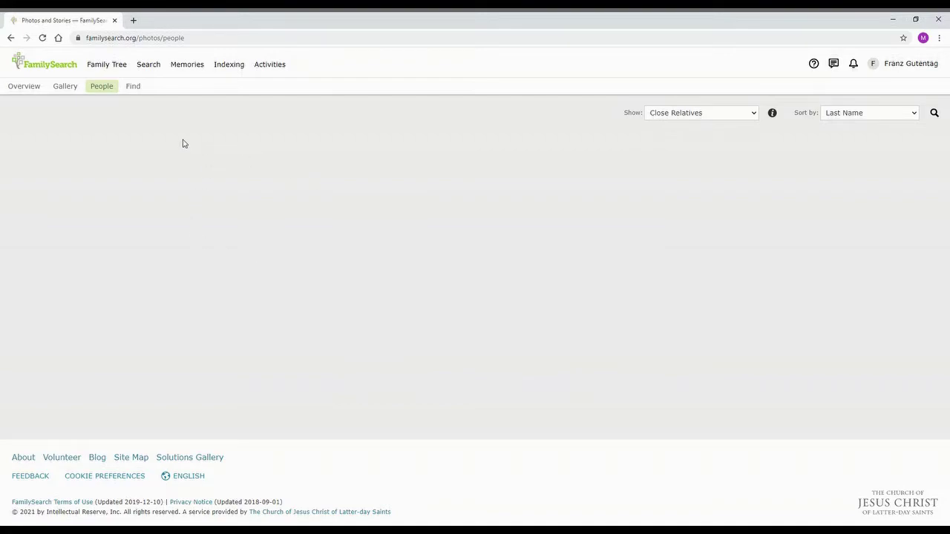
{"action": "left_click", "coordinate": [141, 89]}
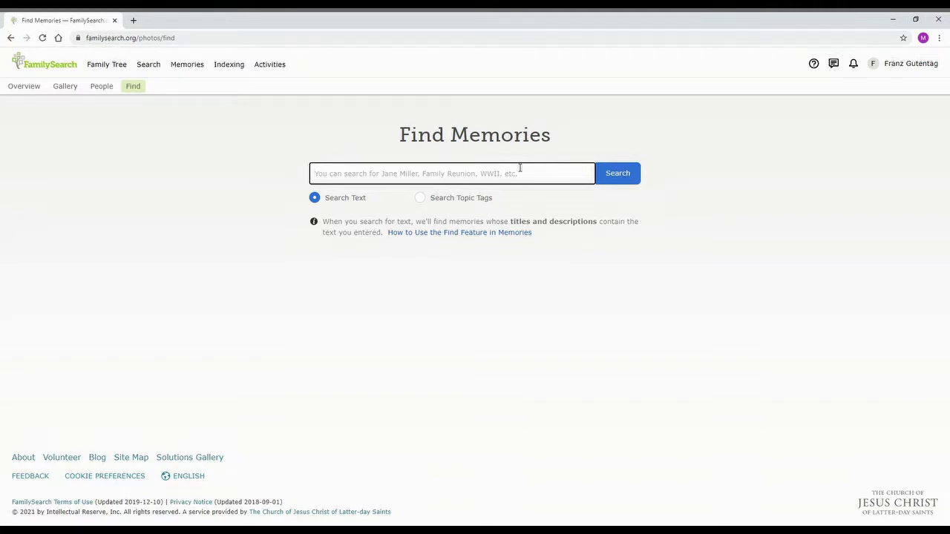
{"action": "type", "text": "cincin"}
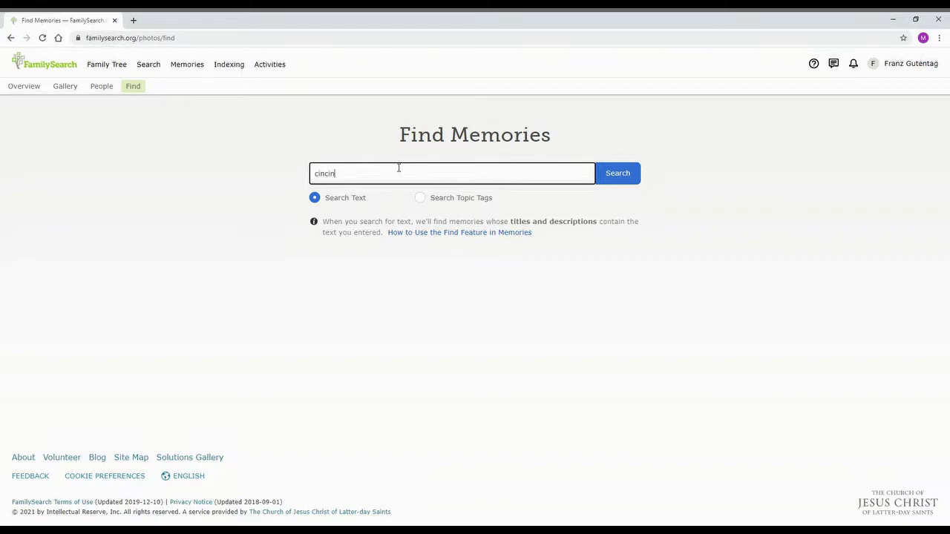
{"action": "key", "text": "ctrl+a"}
{"action": "key", "text": "BackSpace"}
{"action": "type", "text": "me"}
{"action": "key", "text": "Return"}
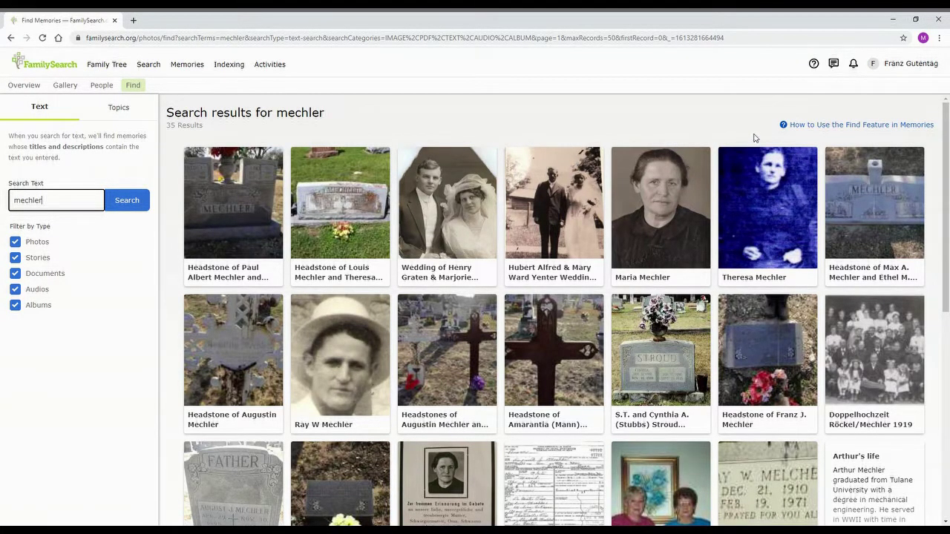
- Look through the photos, stories and documents in the memory search results, then open the Indexing overview
{"action": "scroll", "coordinate": [305, 360], "scroll_direction": "down", "scroll_amount": 3}
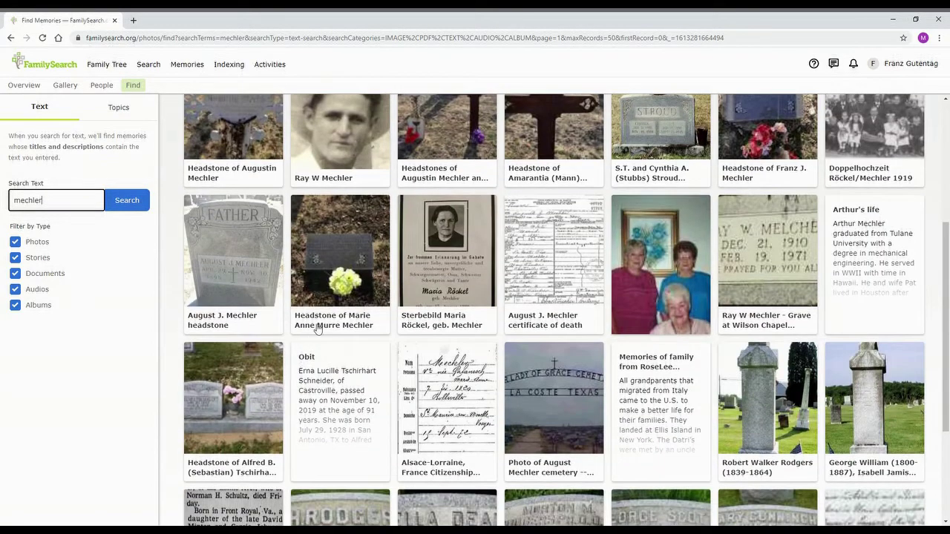
{"action": "scroll", "coordinate": [819, 274], "scroll_direction": "down", "scroll_amount": 3}
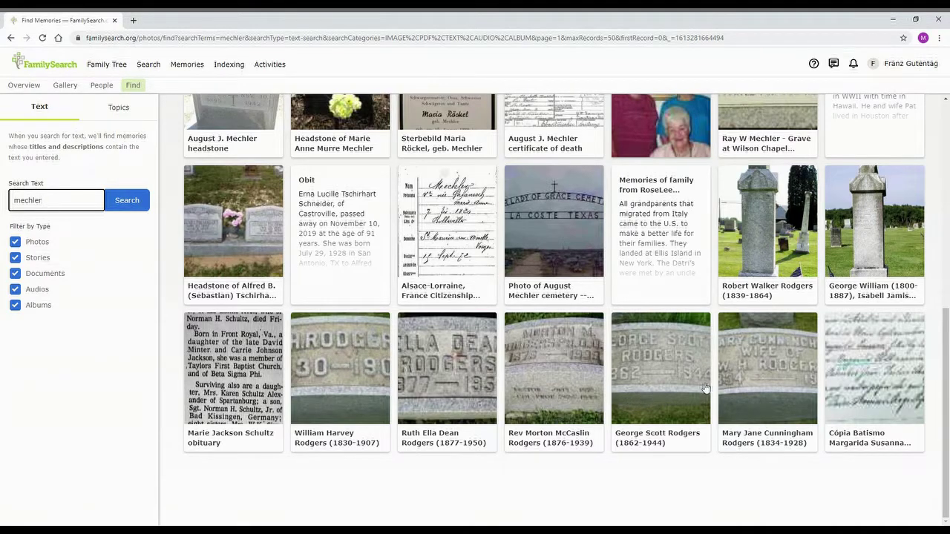
{"action": "scroll", "coordinate": [789, 343], "scroll_direction": "up", "scroll_amount": 6}
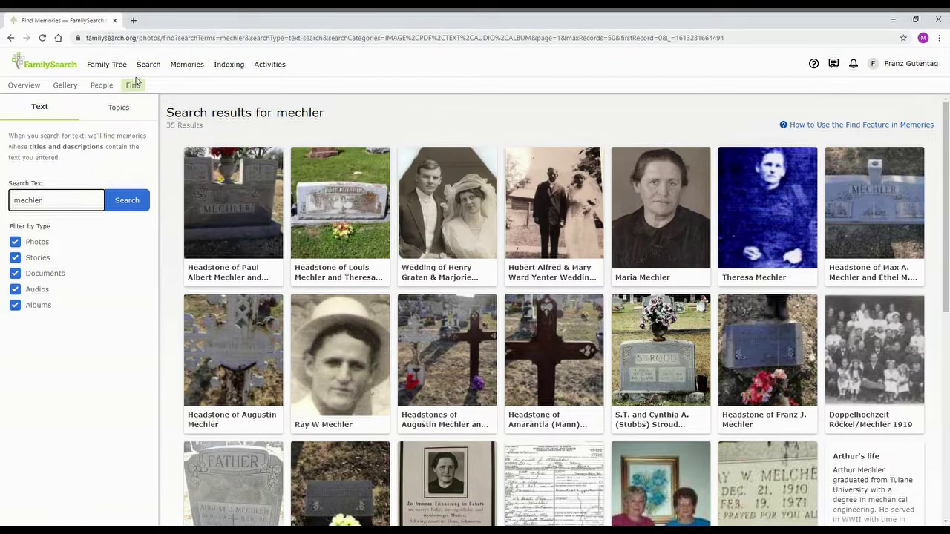
{"action": "left_click", "coordinate": [230, 66]}
{"action": "left_click", "coordinate": [231, 86]}
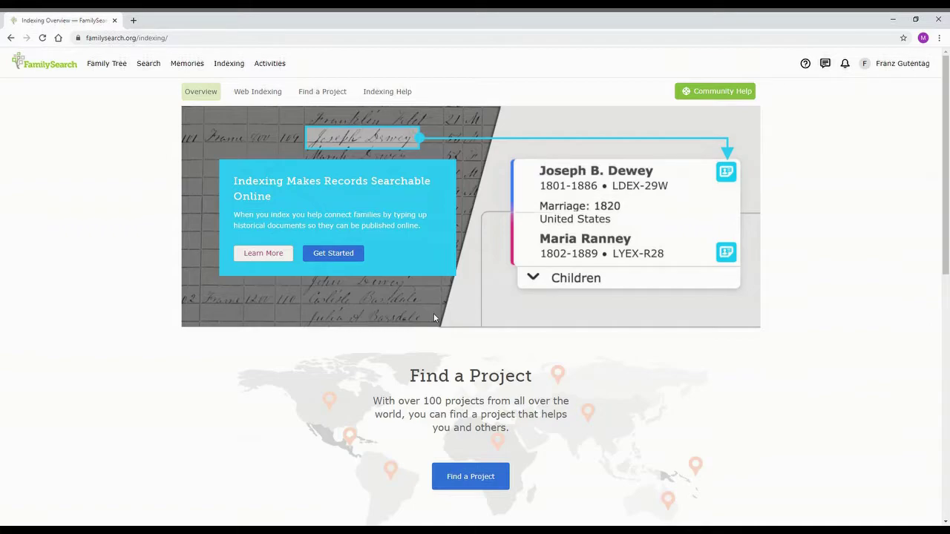
- Review the Indexing overview, including the introduction, Find a Project and Try a Guided Tour sections
{"action": "middle_click", "coordinate": [88, 242]}
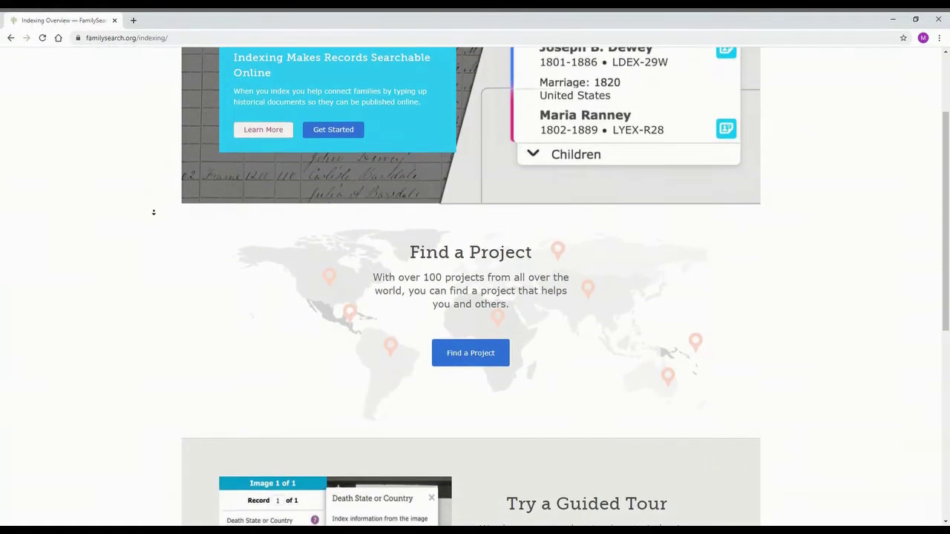
{"action": "scroll", "coordinate": [153, 210], "scroll_direction": "down", "scroll_amount": 1}
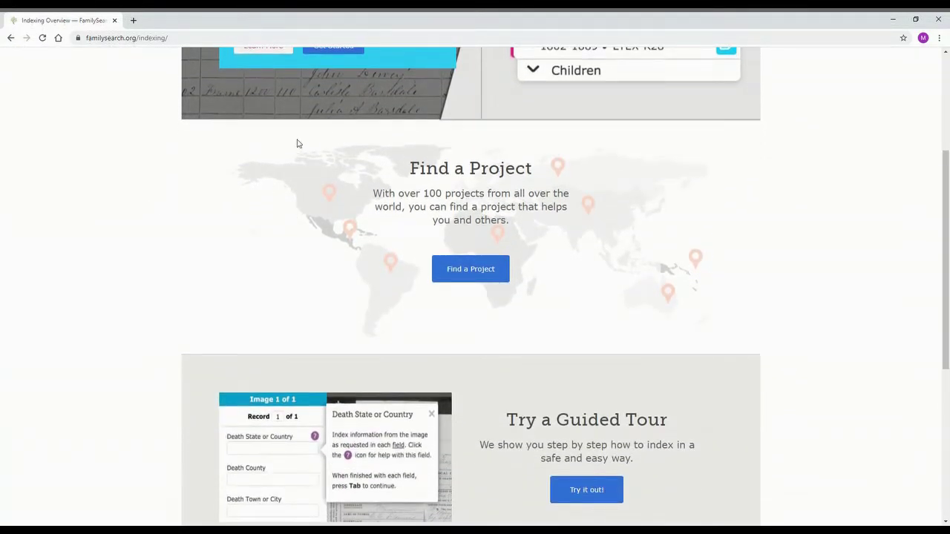
{"action": "left_click_drag", "start_coordinate": [408, 165], "coordinate": [514, 193]}
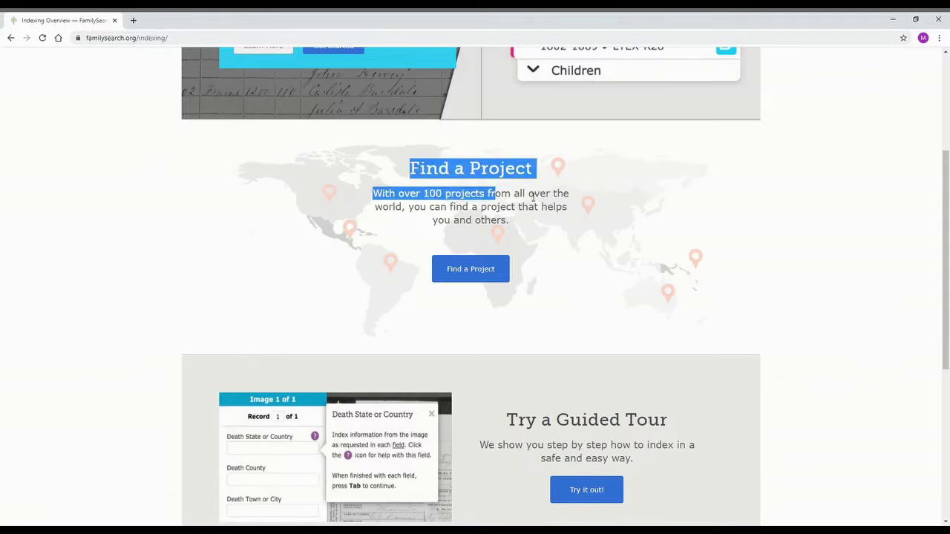
{"action": "scroll", "coordinate": [446, 222], "scroll_direction": "down", "scroll_amount": 3}
{"action": "scroll", "coordinate": [220, 174], "scroll_direction": "up", "scroll_amount": 6}
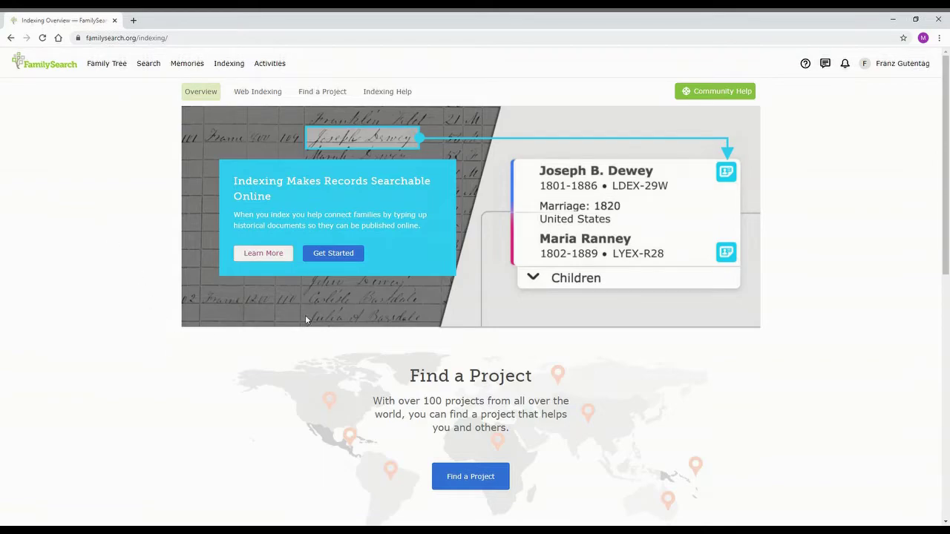
{"action": "scroll", "coordinate": [162, 316], "scroll_direction": "down", "scroll_amount": 3}
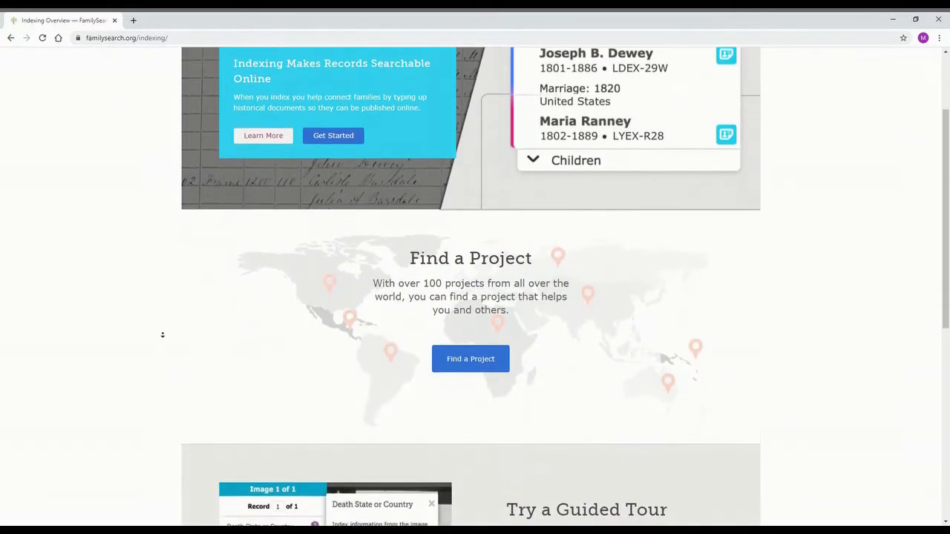
{"action": "scroll", "coordinate": [237, 311], "scroll_direction": "up", "scroll_amount": 1}
{"action": "scroll", "coordinate": [318, 297], "scroll_direction": "up", "scroll_amount": 1}
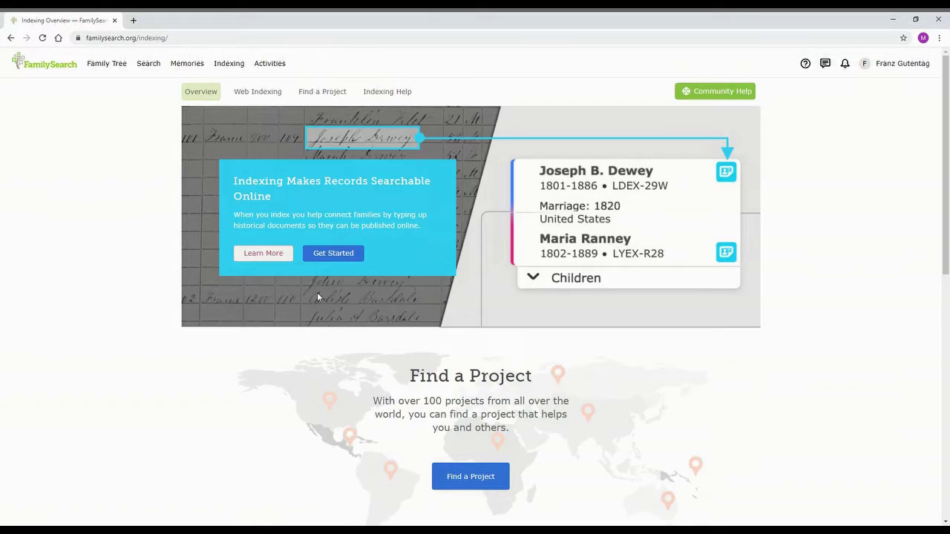
{"action": "scroll", "coordinate": [329, 320], "scroll_direction": "down", "scroll_amount": 3}
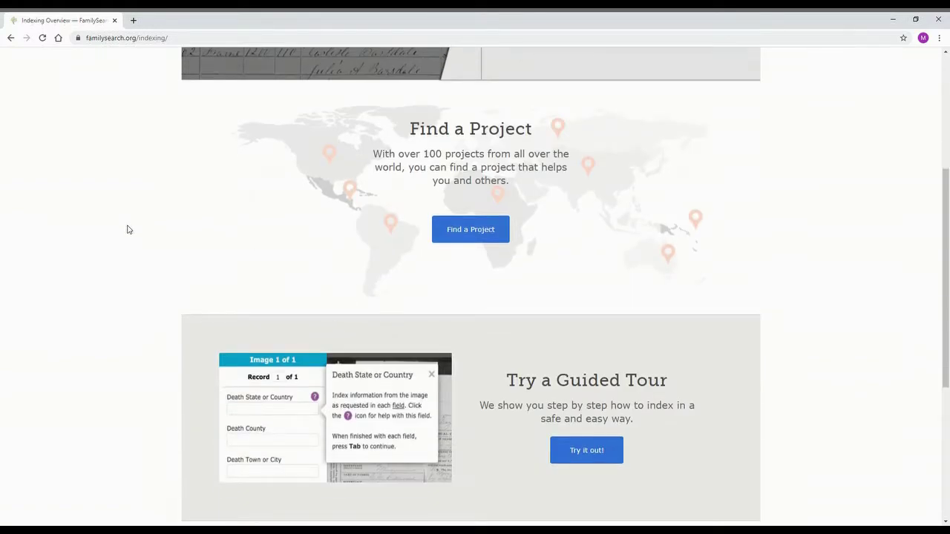
{"action": "scroll", "coordinate": [137, 236], "scroll_direction": "down", "scroll_amount": 4}
{"action": "scroll", "coordinate": [222, 193], "scroll_direction": "up", "scroll_amount": 6}
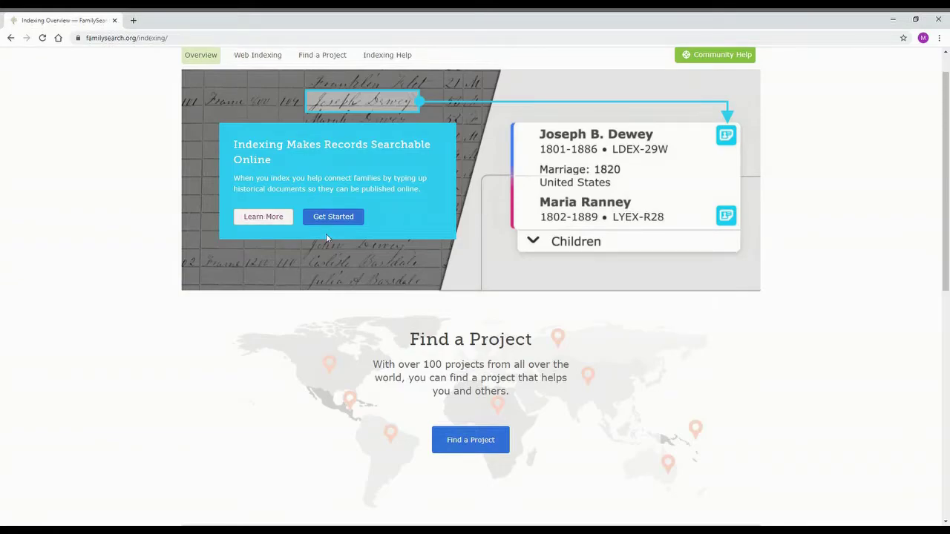
- Find the indexing projects for Germany through the European region of the project map
{"action": "left_click", "coordinate": [467, 439]}
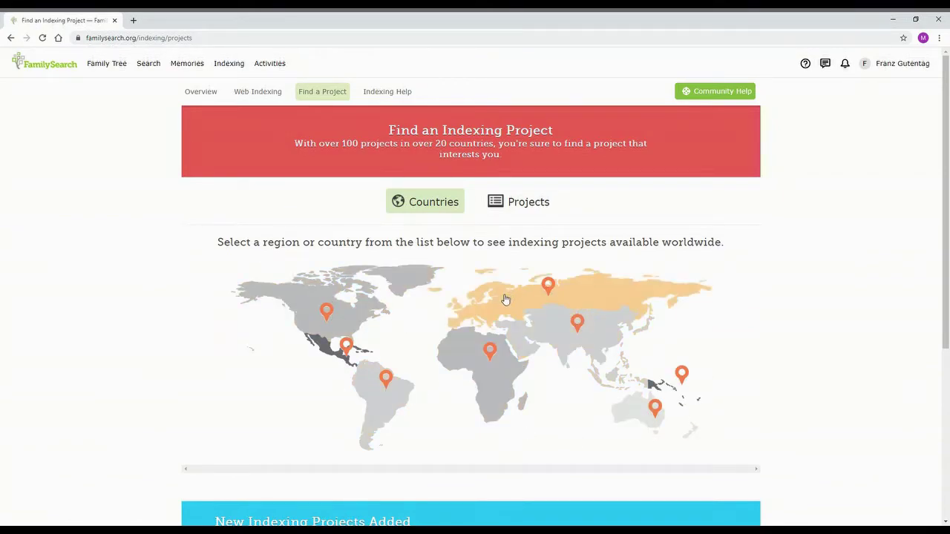
{"action": "left_click", "coordinate": [548, 297]}
{"action": "left_click", "coordinate": [544, 253]}
- Examine Germany's current and partially searchable indexing projects, including their indexed and reviewed progress
{"action": "scroll", "coordinate": [265, 259], "scroll_direction": "down", "scroll_amount": 3}
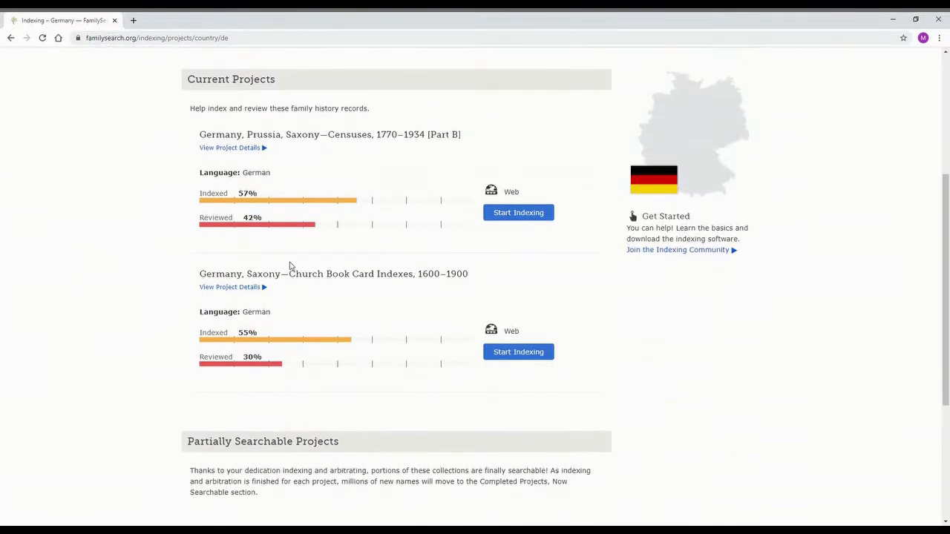
{"action": "left_click_drag", "start_coordinate": [181, 208], "coordinate": [184, 229]}
{"action": "left_click", "coordinate": [199, 265]}
{"action": "scroll", "coordinate": [196, 271], "scroll_direction": "down", "scroll_amount": 3}
{"action": "scroll", "coordinate": [196, 273], "scroll_direction": "up", "scroll_amount": 10}
{"action": "scroll", "coordinate": [659, 324], "scroll_direction": "down", "scroll_amount": 3}
{"action": "scroll", "coordinate": [486, 285], "scroll_direction": "up", "scroll_amount": 3}
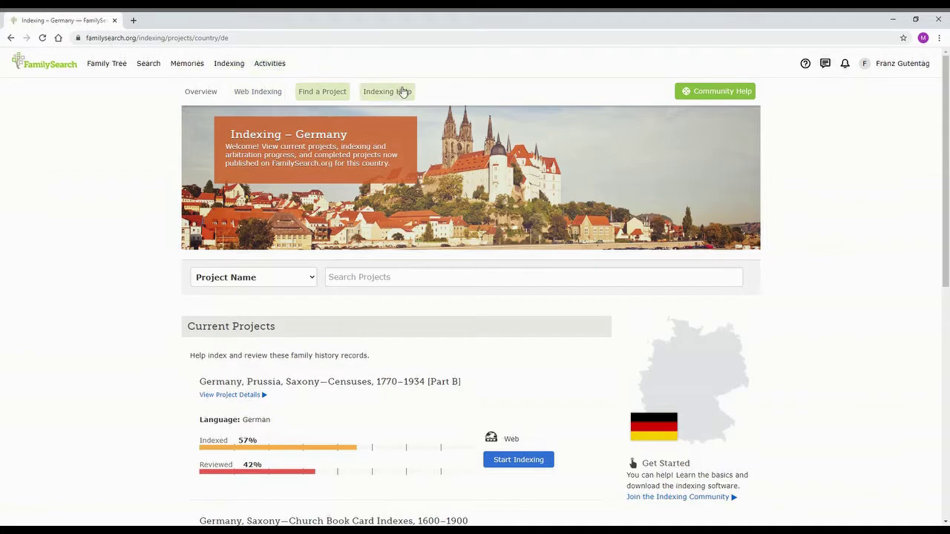
- View the Indexing Help page, then open the overview of all family history activities
{"action": "left_click", "coordinate": [397, 92]}
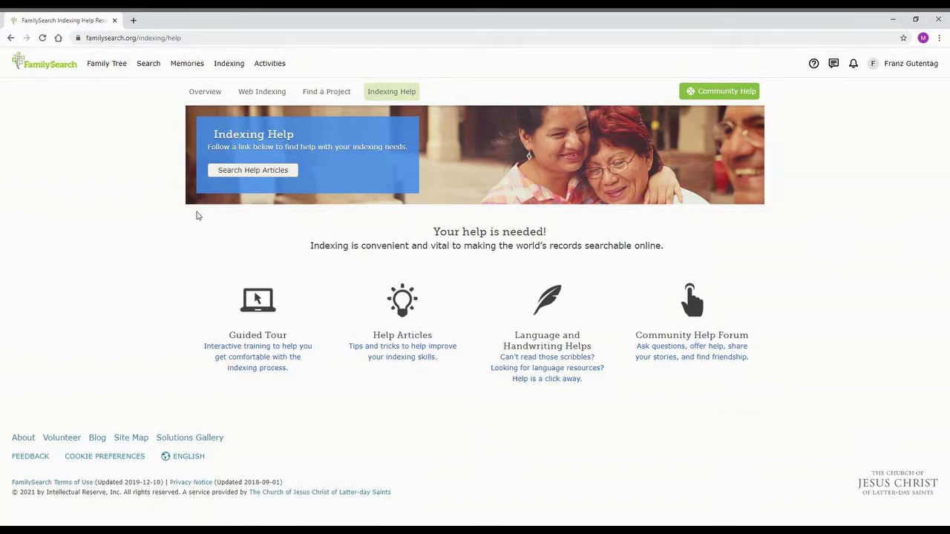
{"action": "left_click", "coordinate": [269, 64]}
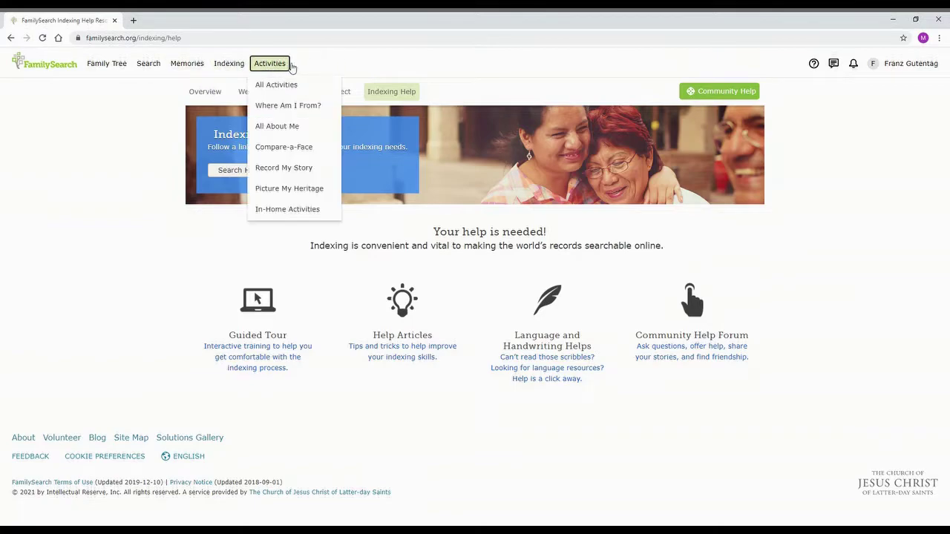
{"action": "left_click", "coordinate": [290, 88]}
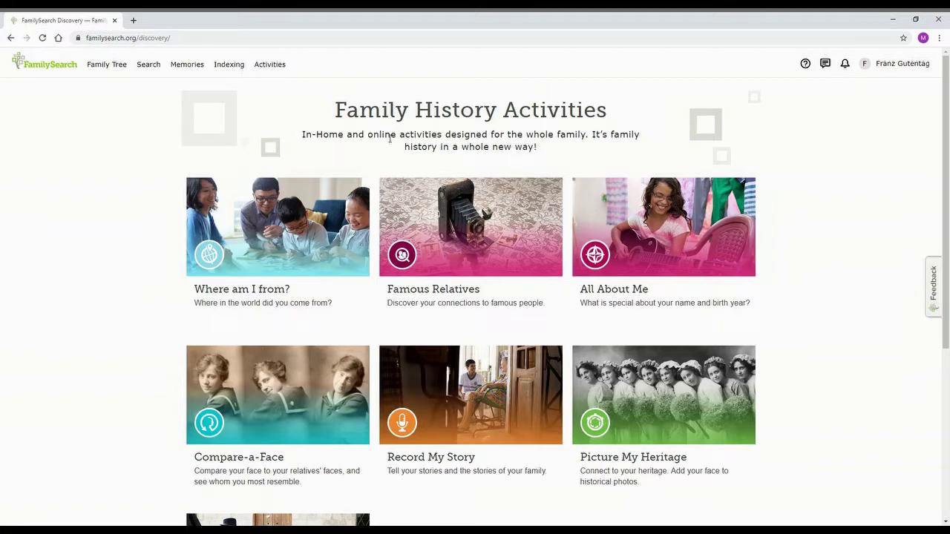
- Start the Where Am I From? activity and add Germany as a heritage country
{"action": "left_click", "coordinate": [291, 245]}
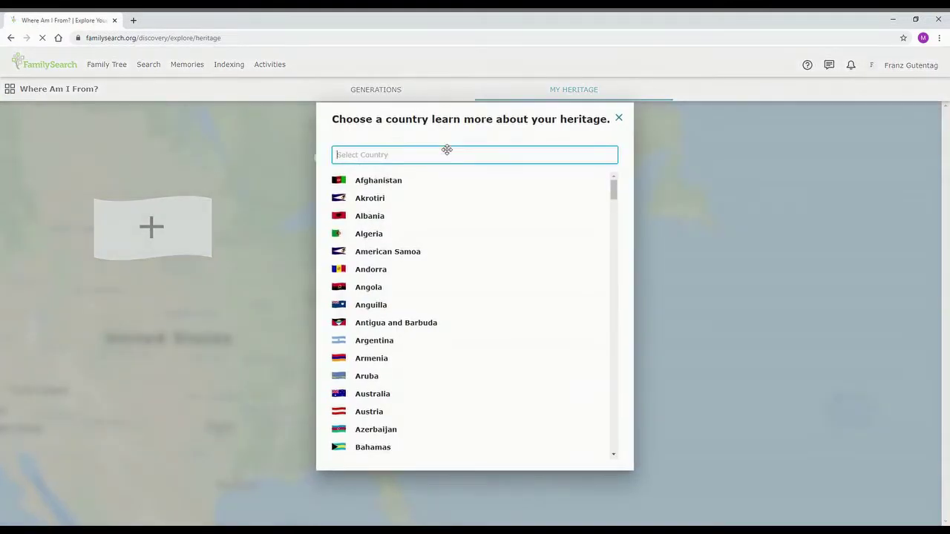
{"action": "scroll", "coordinate": [380, 213], "scroll_direction": "down", "scroll_amount": 4}
{"action": "scroll", "coordinate": [389, 237], "scroll_direction": "down", "scroll_amount": 9}
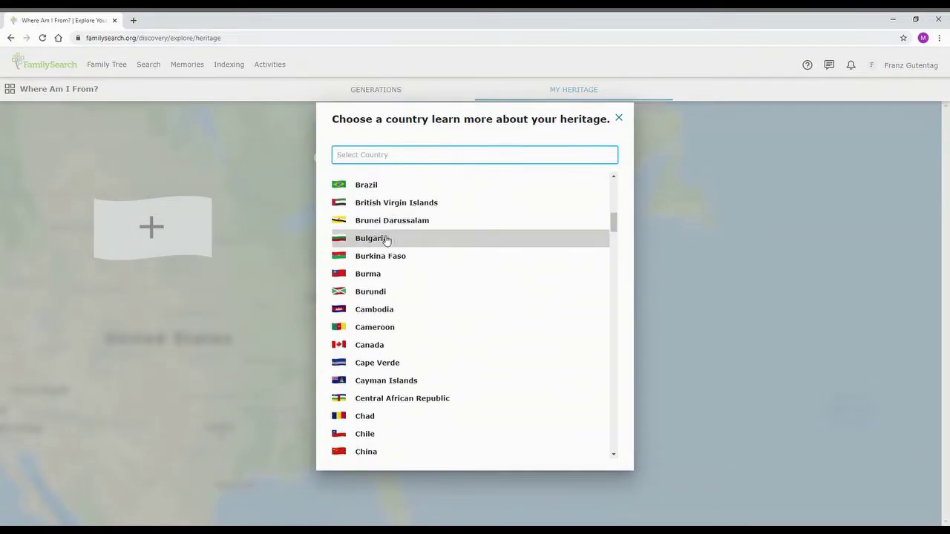
{"action": "scroll", "coordinate": [393, 298], "scroll_direction": "down", "scroll_amount": 5}
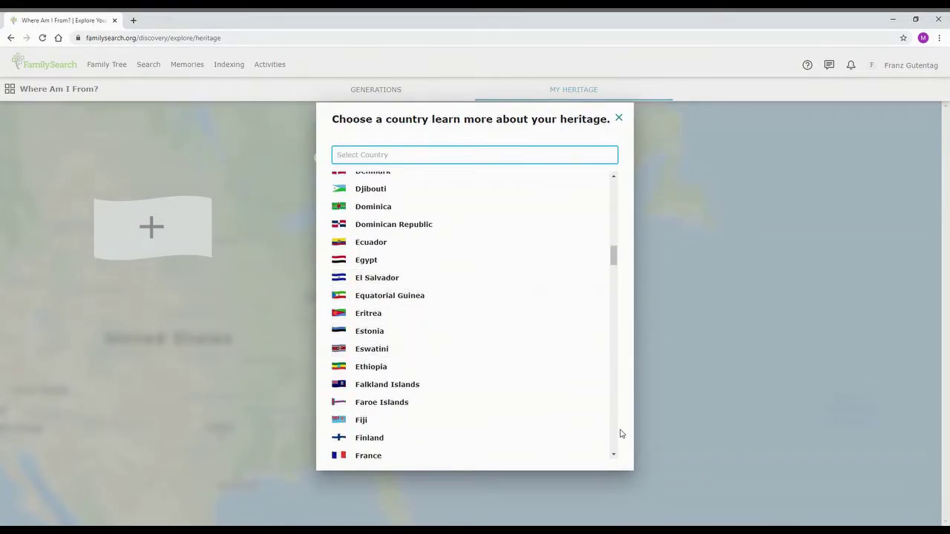
{"action": "left_click", "coordinate": [614, 455]}
{"action": "scroll", "coordinate": [614, 455], "scroll_direction": "down", "scroll_amount": 3}
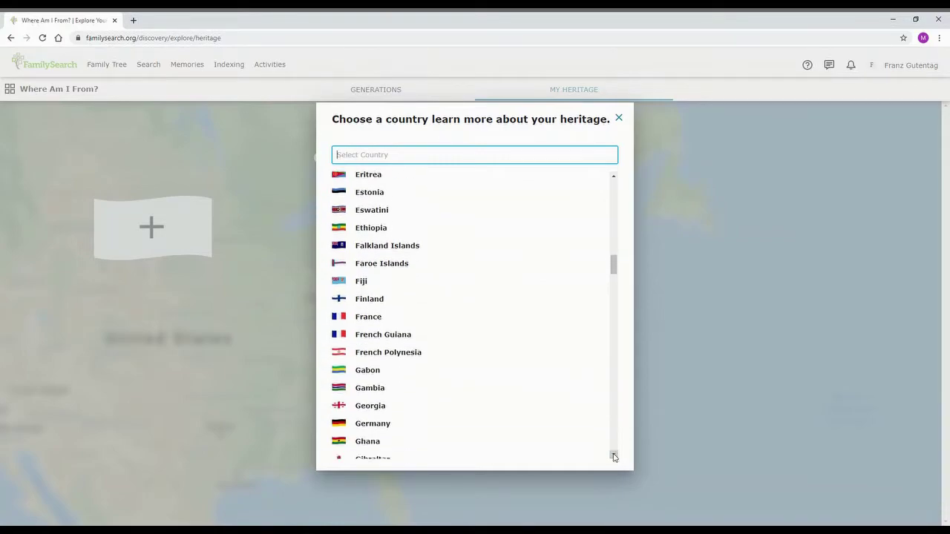
{"action": "left_click", "coordinate": [382, 363]}
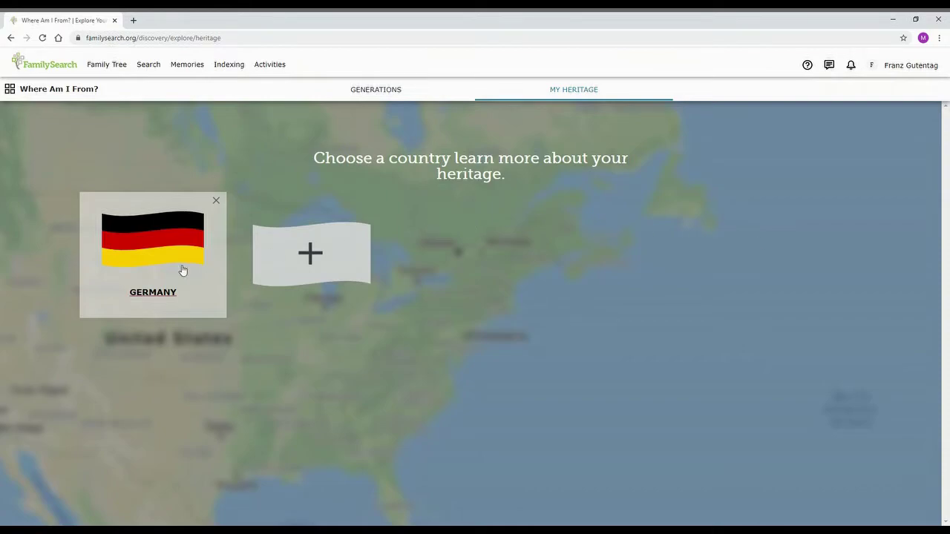
- Open Germany's heritage details and read the food, recipes and families sections
{"action": "left_click", "coordinate": [149, 271]}
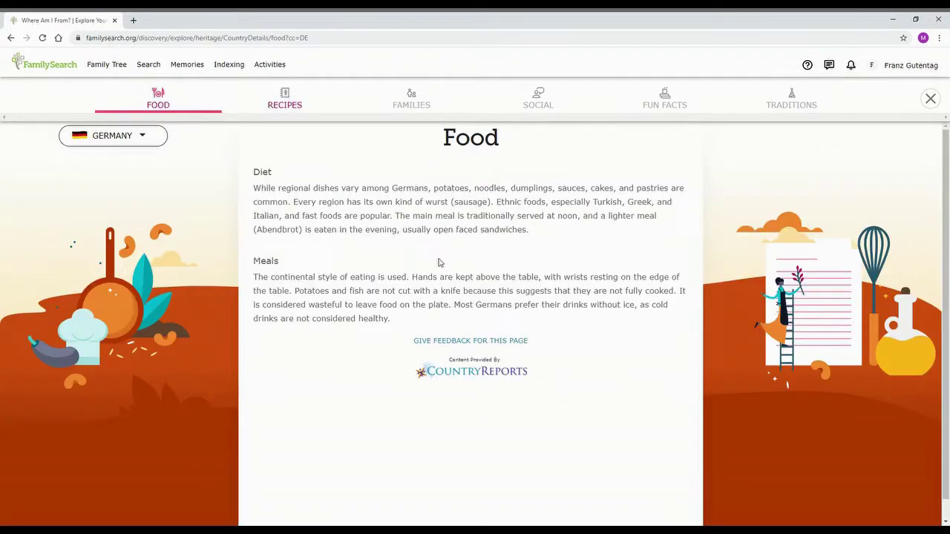
{"action": "left_click", "coordinate": [289, 109]}
{"action": "left_click", "coordinate": [410, 108]}
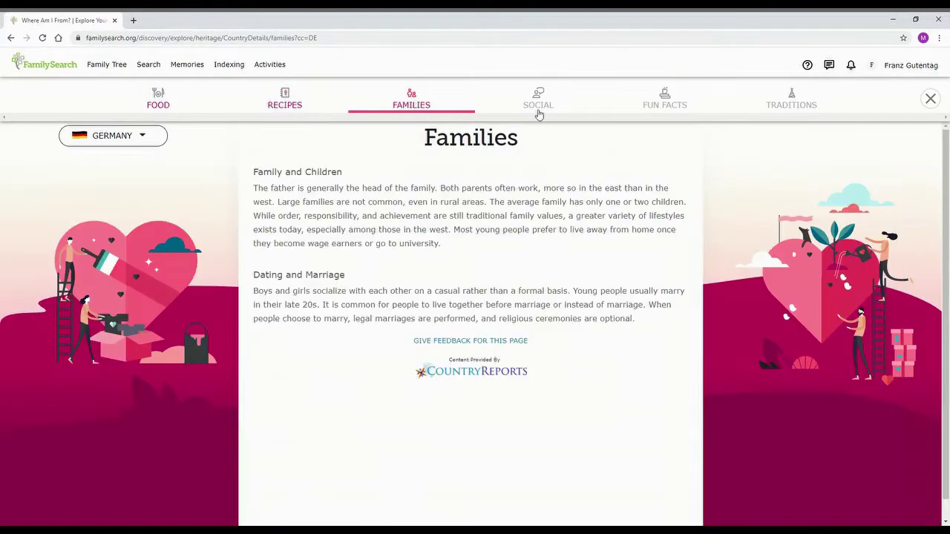
{"action": "left_click_drag", "start_coordinate": [253, 188], "coordinate": [444, 230]}
{"action": "left_click", "coordinate": [593, 277]}
{"action": "left_click_drag", "start_coordinate": [261, 273], "coordinate": [322, 293]}
{"action": "left_click", "coordinate": [494, 275]}
- View the social, fun facts and traditions sections of Germany's heritage details
{"action": "left_click", "coordinate": [534, 108]}
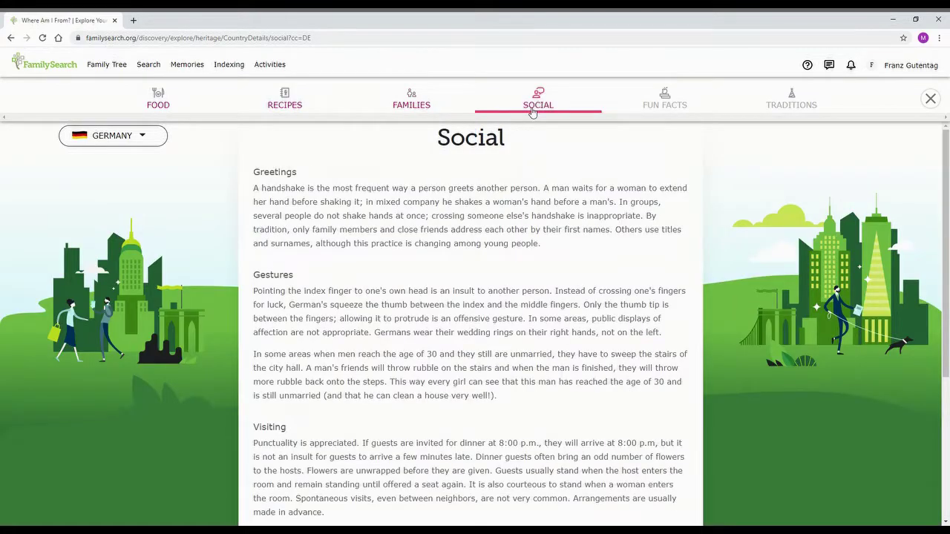
{"action": "left_click", "coordinate": [655, 104]}
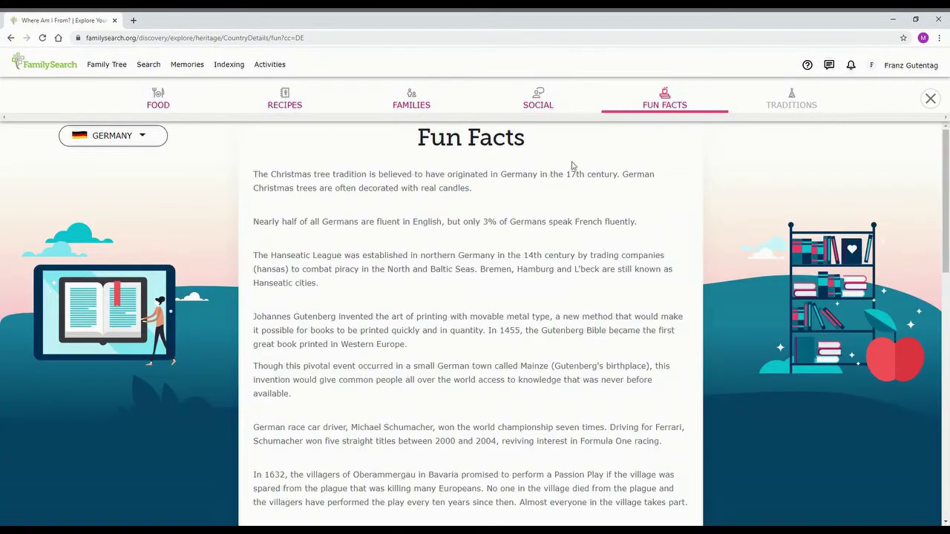
{"action": "left_click", "coordinate": [783, 102]}
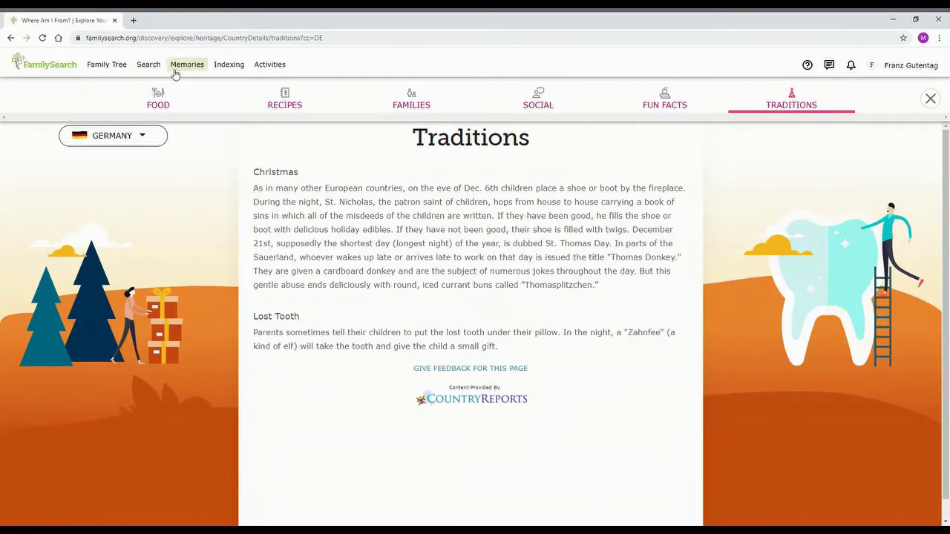
- Open the All About Me activity and look through its name, cost comparison and trivia cards
{"action": "left_click", "coordinate": [271, 65]}
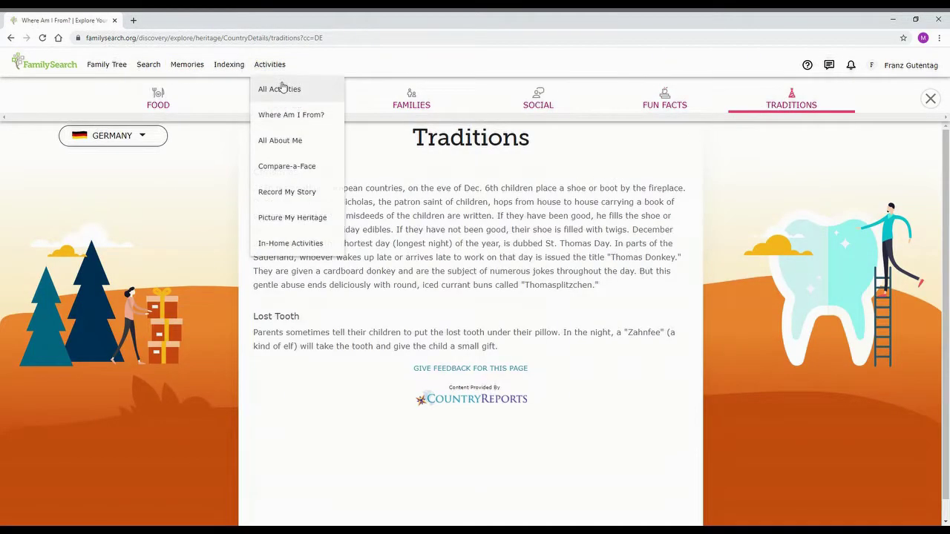
{"action": "left_click", "coordinate": [278, 149]}
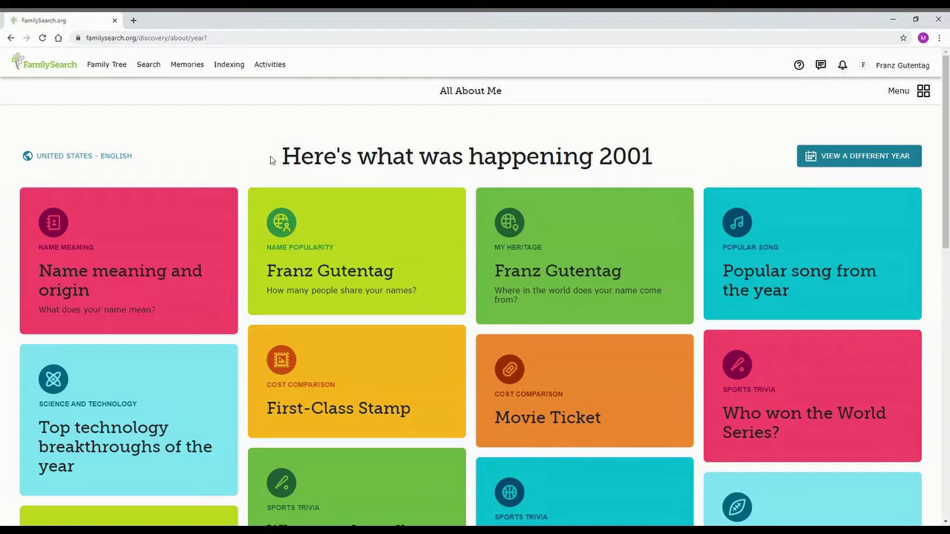
{"action": "scroll", "coordinate": [271, 160], "scroll_direction": "down", "scroll_amount": 4}
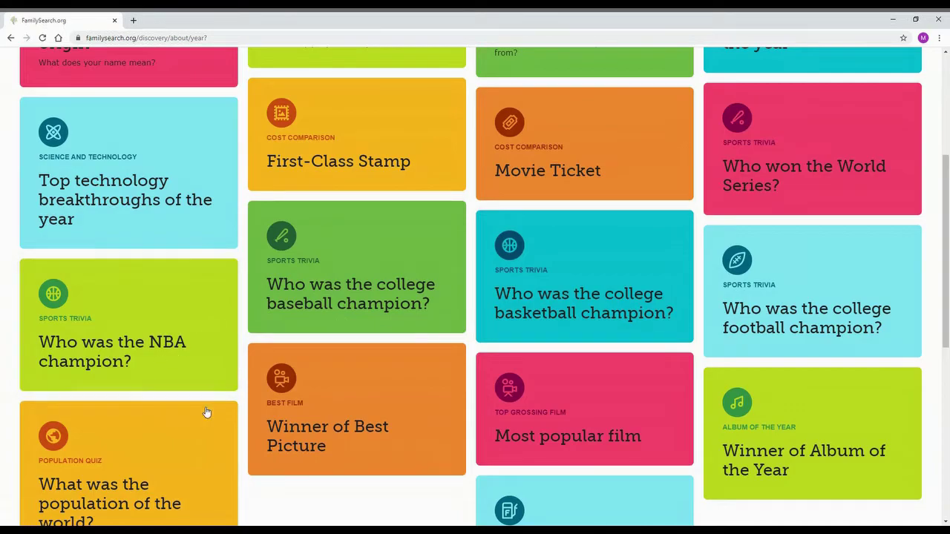
- Look through the remaining All About Me trivia and cost comparison cards, and open the Compare-a-Face activity
{"action": "scroll", "coordinate": [334, 386], "scroll_direction": "down", "scroll_amount": 3}
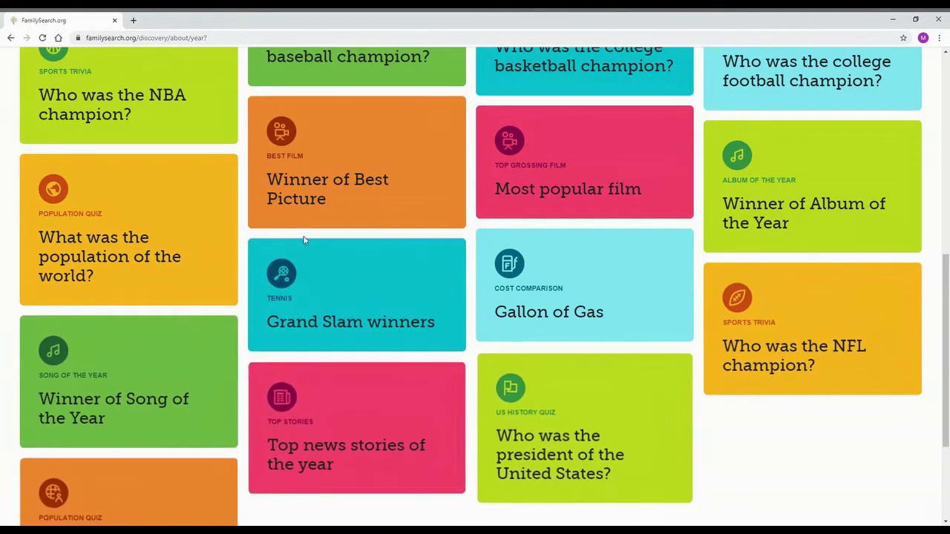
{"action": "scroll", "coordinate": [656, 329], "scroll_direction": "down", "scroll_amount": 3}
{"action": "scroll", "coordinate": [405, 299], "scroll_direction": "up", "scroll_amount": 10}
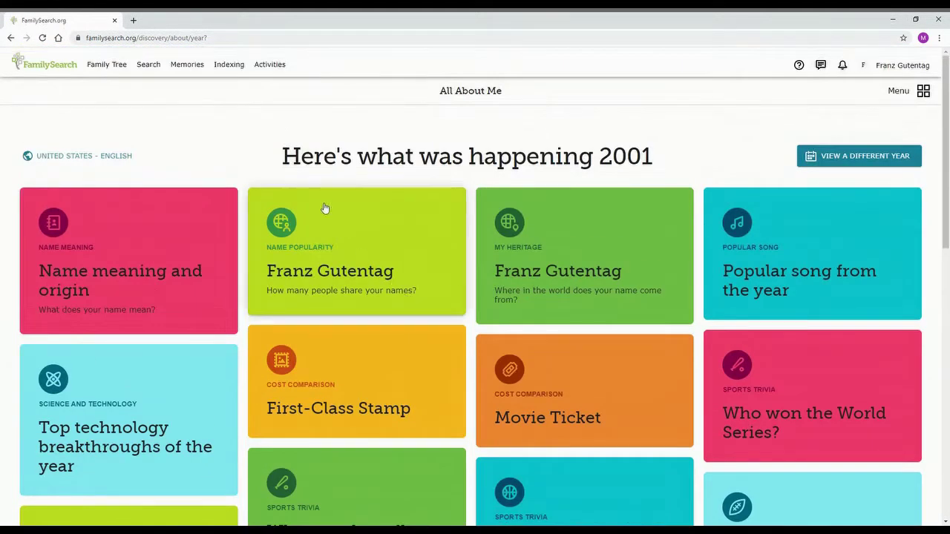
{"action": "left_click", "coordinate": [270, 64]}
{"action": "left_click", "coordinate": [291, 167]}
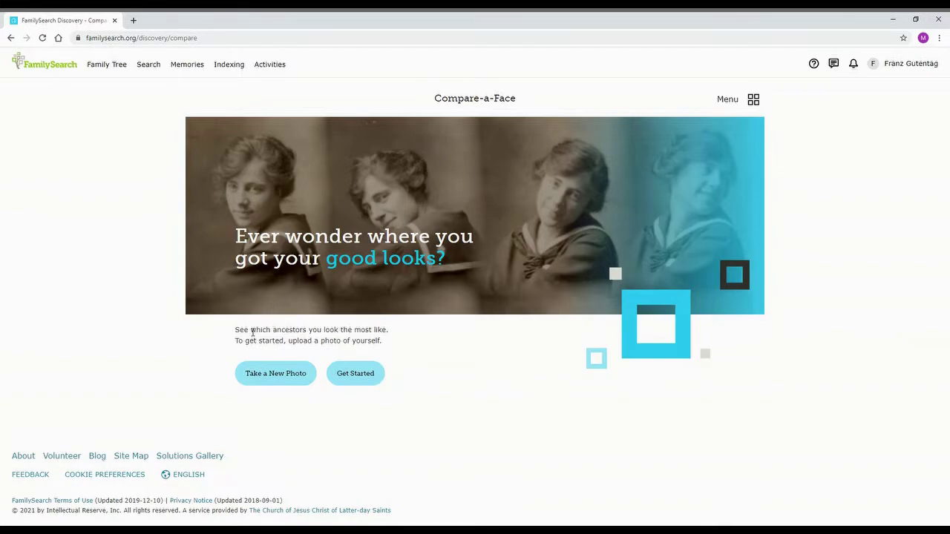
- Open the Record My Story activity and look through its new story categories, including the option to create your own
{"action": "left_click", "coordinate": [270, 65]}
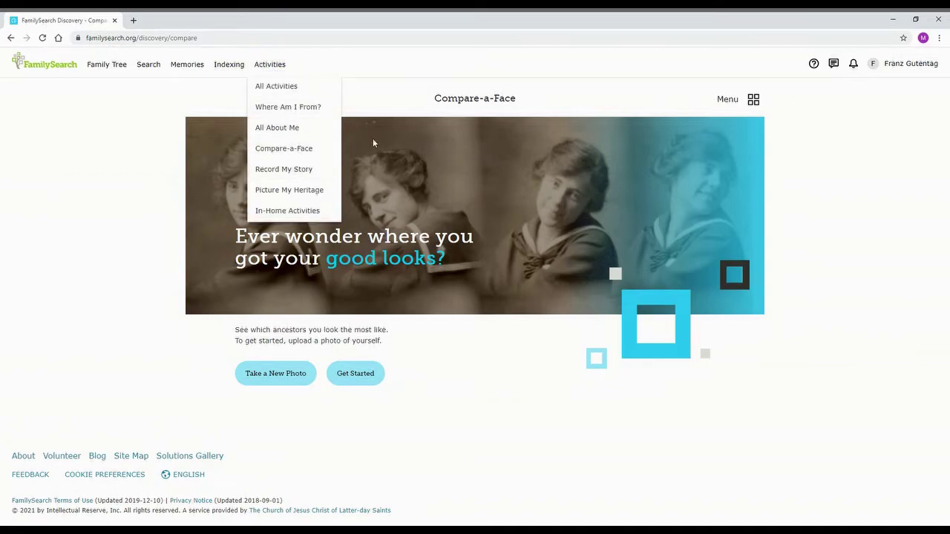
{"action": "left_click", "coordinate": [286, 173]}
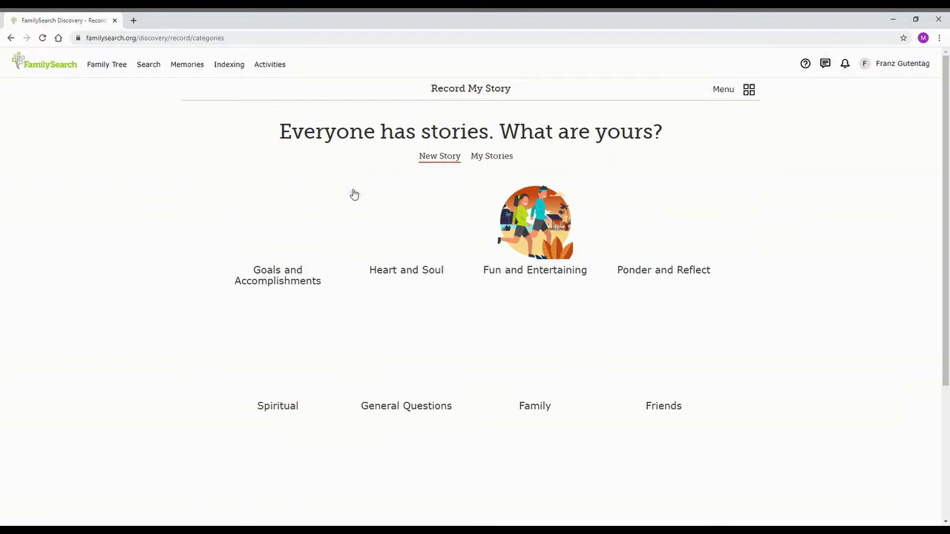
{"action": "scroll", "coordinate": [148, 216], "scroll_direction": "down", "scroll_amount": 3}
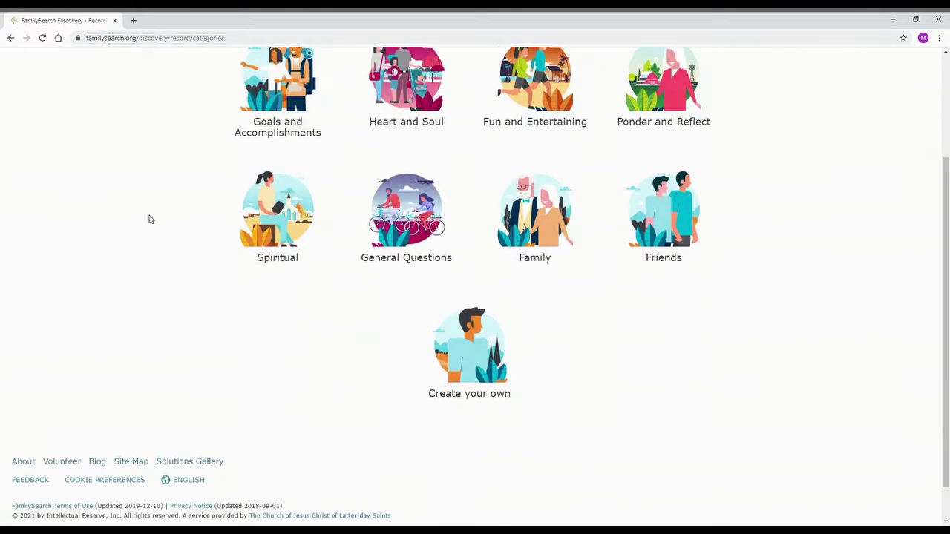
{"action": "left_click_drag", "start_coordinate": [500, 392], "coordinate": [171, 111]}
{"action": "left_click", "coordinate": [165, 153]}
{"action": "scroll", "coordinate": [99, 260], "scroll_direction": "up", "scroll_amount": 3}
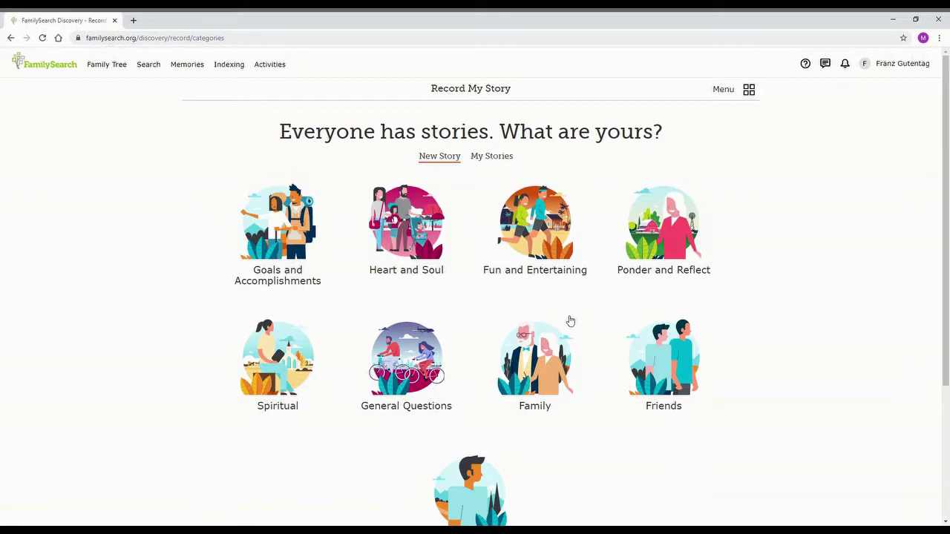
- Open the Picture My Heritage activity and browse the heritage costume photos for the different nationalities
{"action": "left_click", "coordinate": [286, 69]}
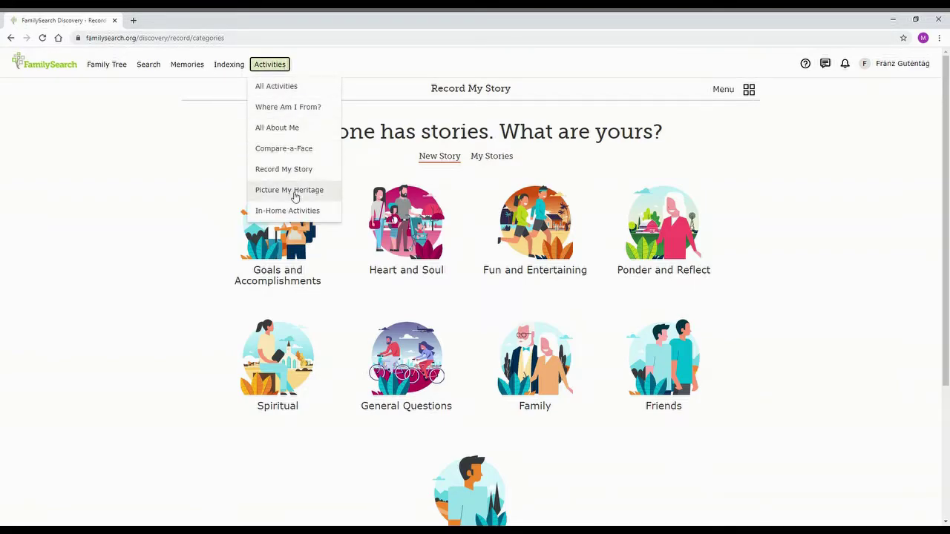
{"action": "left_click", "coordinate": [298, 197]}
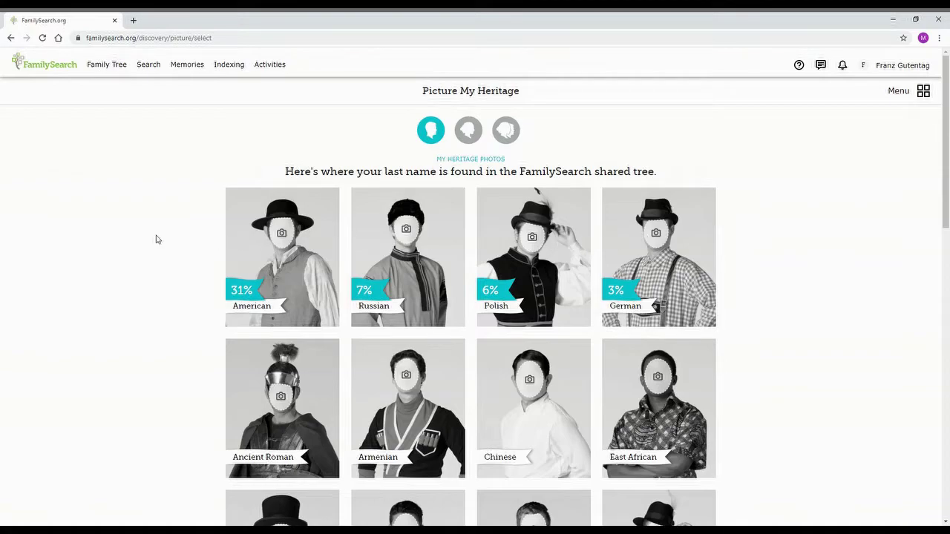
{"action": "scroll", "coordinate": [167, 265], "scroll_direction": "down", "scroll_amount": 1}
{"action": "scroll", "coordinate": [167, 267], "scroll_direction": "down", "scroll_amount": 2}
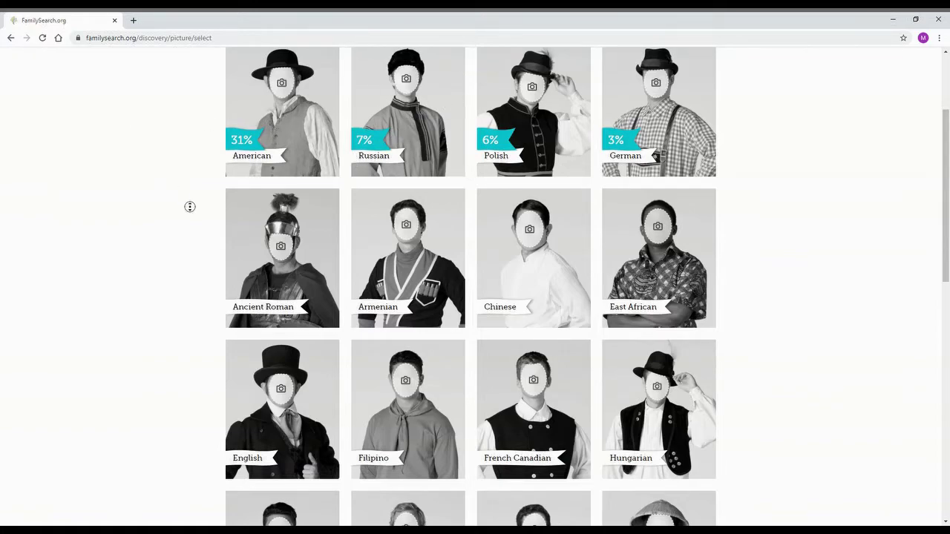
{"action": "scroll", "coordinate": [185, 193], "scroll_direction": "up", "scroll_amount": 1}
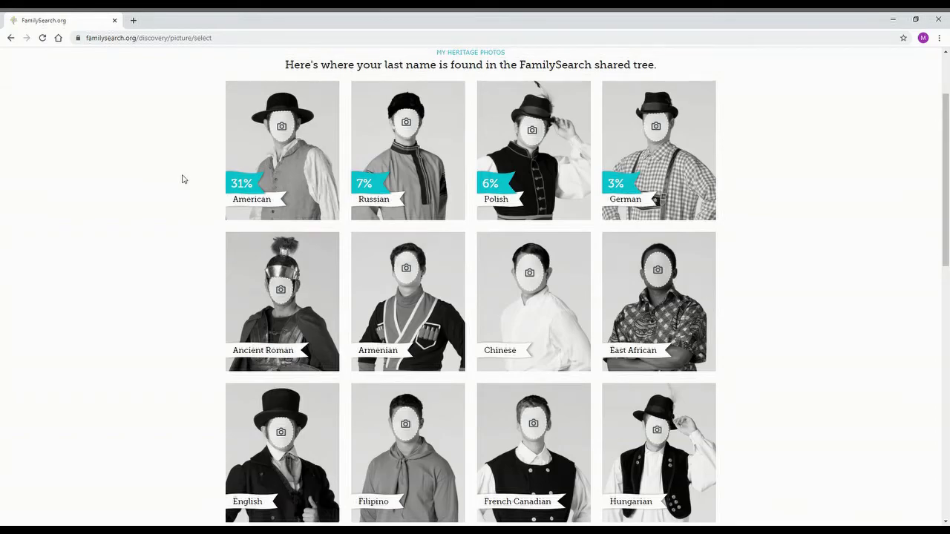
{"action": "scroll", "coordinate": [787, 222], "scroll_direction": "down", "scroll_amount": 6}
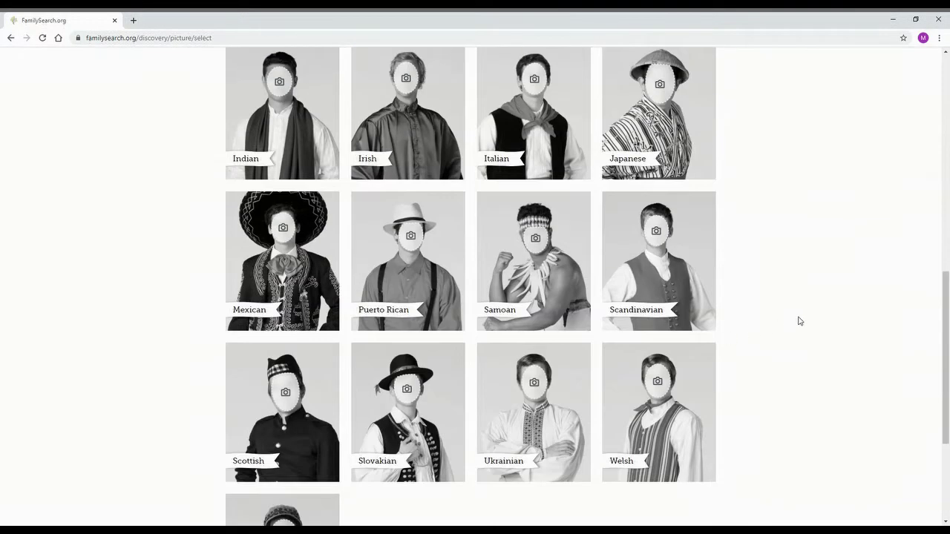
{"action": "scroll", "coordinate": [789, 320], "scroll_direction": "down", "scroll_amount": 3}
{"action": "scroll", "coordinate": [594, 299], "scroll_direction": "up", "scroll_amount": 9}
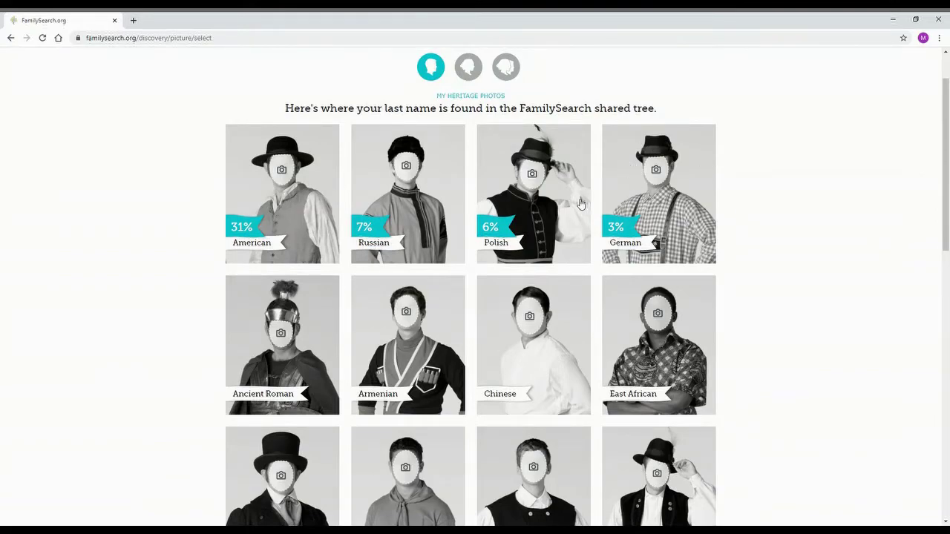
{"action": "scroll", "coordinate": [445, 186], "scroll_direction": "up", "scroll_amount": 2}
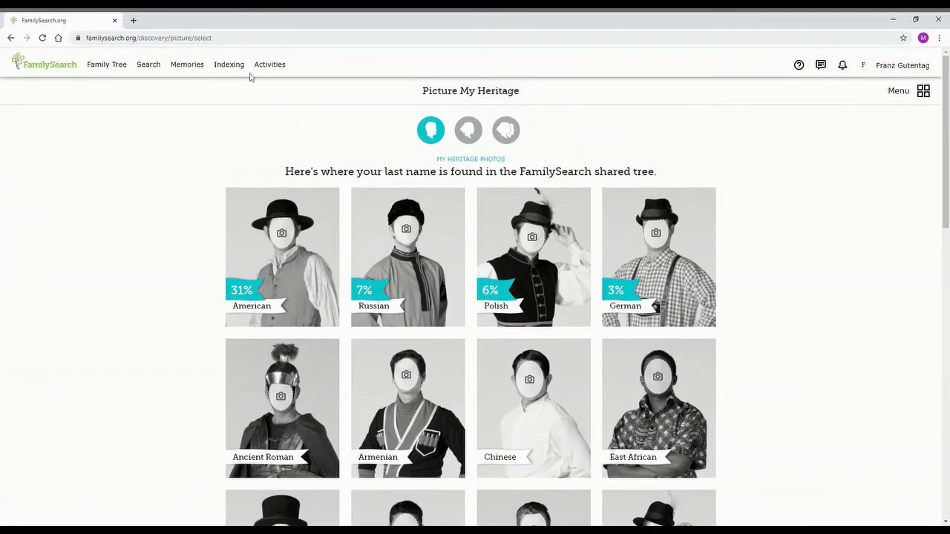
- Open In-Home Activities and look through the suggested activities in the About Me and My Family sections
{"action": "left_click", "coordinate": [269, 67]}
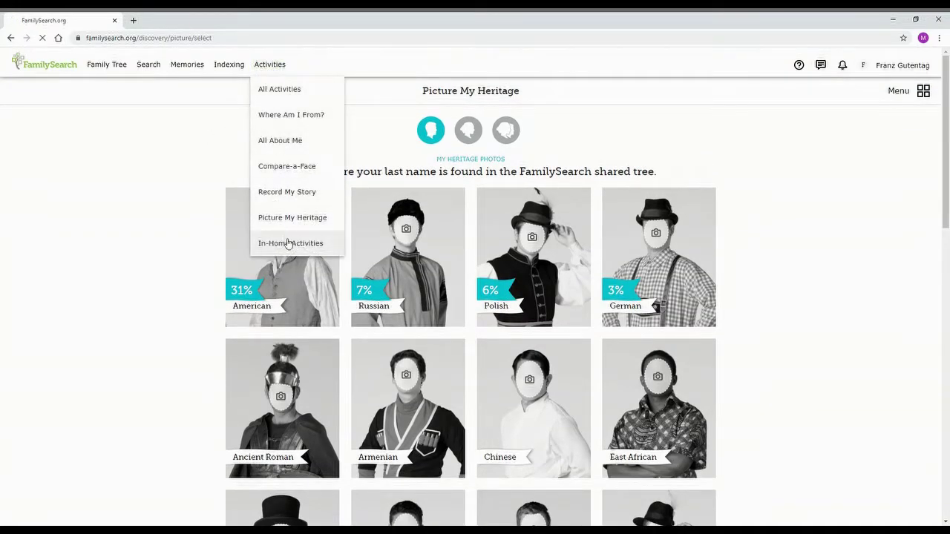
{"action": "left_click", "coordinate": [291, 242]}
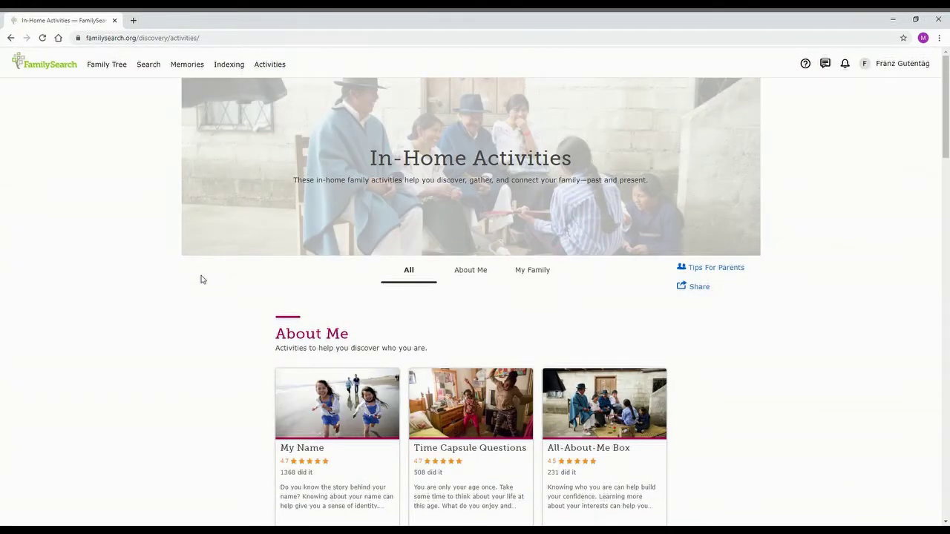
{"action": "scroll", "coordinate": [201, 279], "scroll_direction": "down", "scroll_amount": 3}
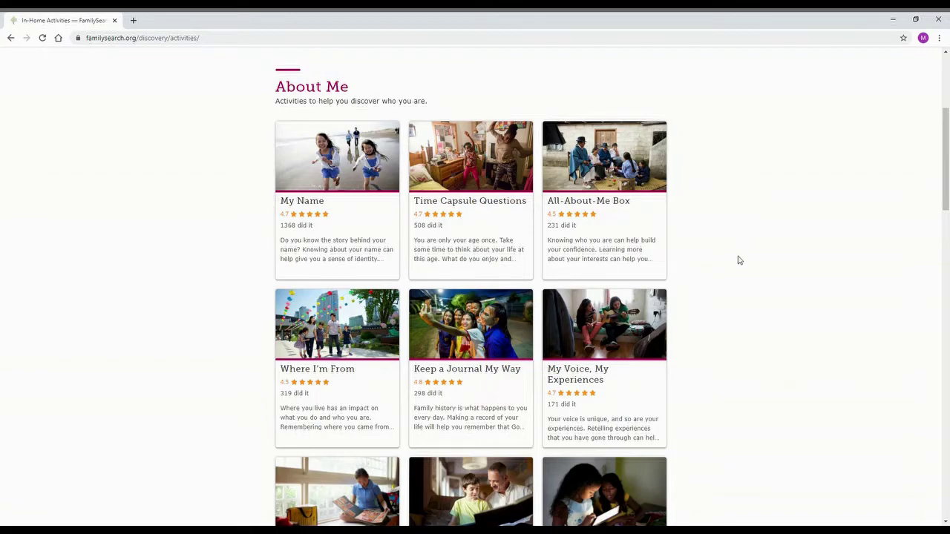
{"action": "scroll", "coordinate": [407, 317], "scroll_direction": "down", "scroll_amount": 3}
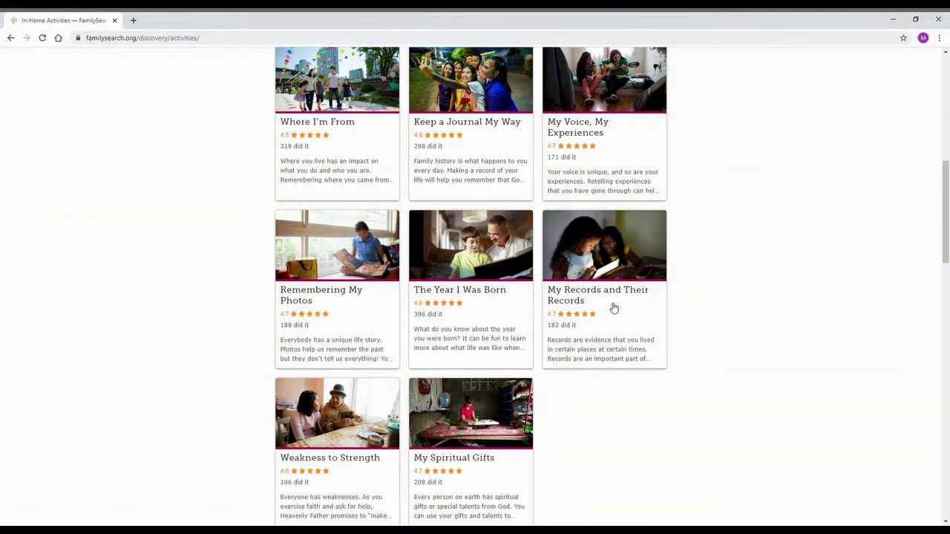
{"action": "scroll", "coordinate": [245, 311], "scroll_direction": "down", "scroll_amount": 10}
{"action": "scroll", "coordinate": [254, 345], "scroll_direction": "up", "scroll_amount": 3}
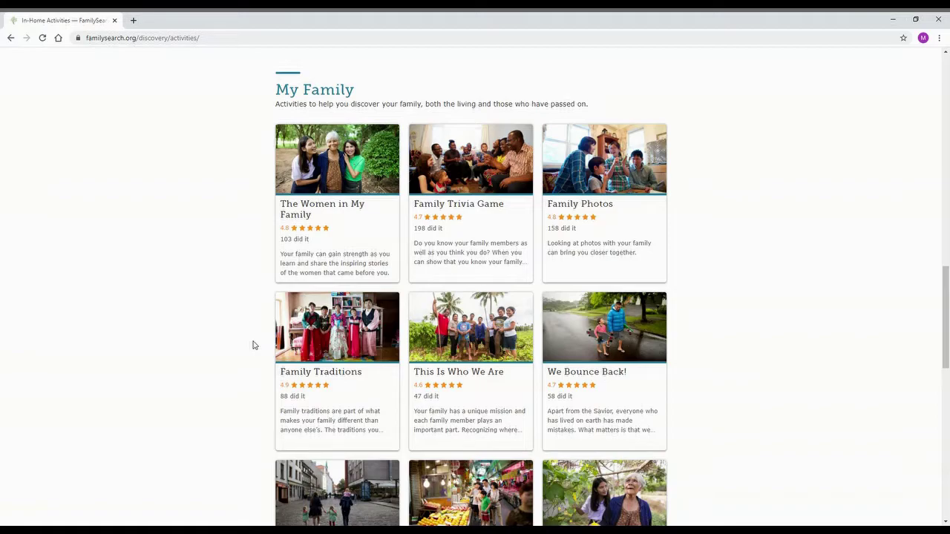
{"action": "scroll", "coordinate": [252, 345], "scroll_direction": "down", "scroll_amount": 10}
{"action": "scroll", "coordinate": [261, 308], "scroll_direction": "up", "scroll_amount": 20}
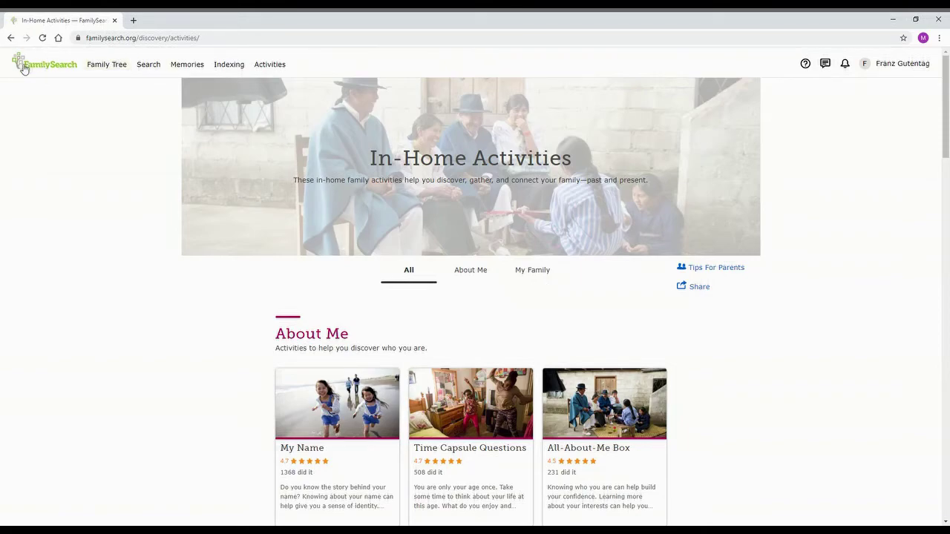
{"action": "left_click", "coordinate": [64, 65]}
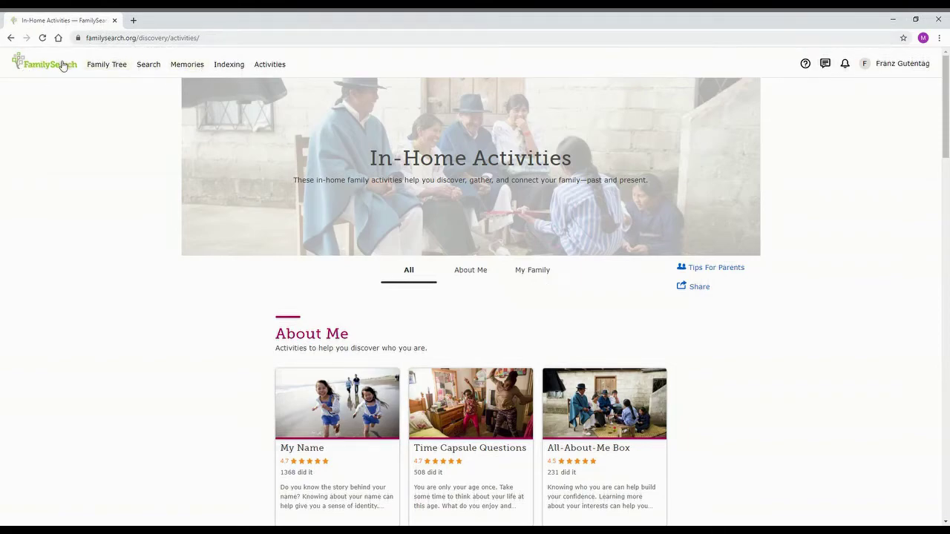